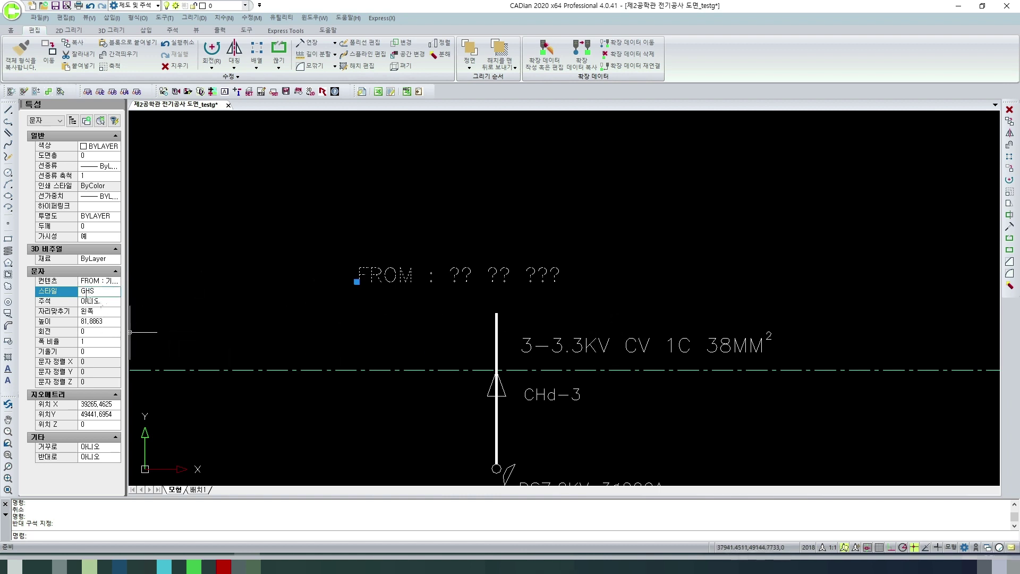
Inspect the text style of the 3-3.3KV cable label and the styles available for the FROM label.
{"action": "key", "text": "Escape"}
{"action": "left_click", "coordinate": [582, 343]}
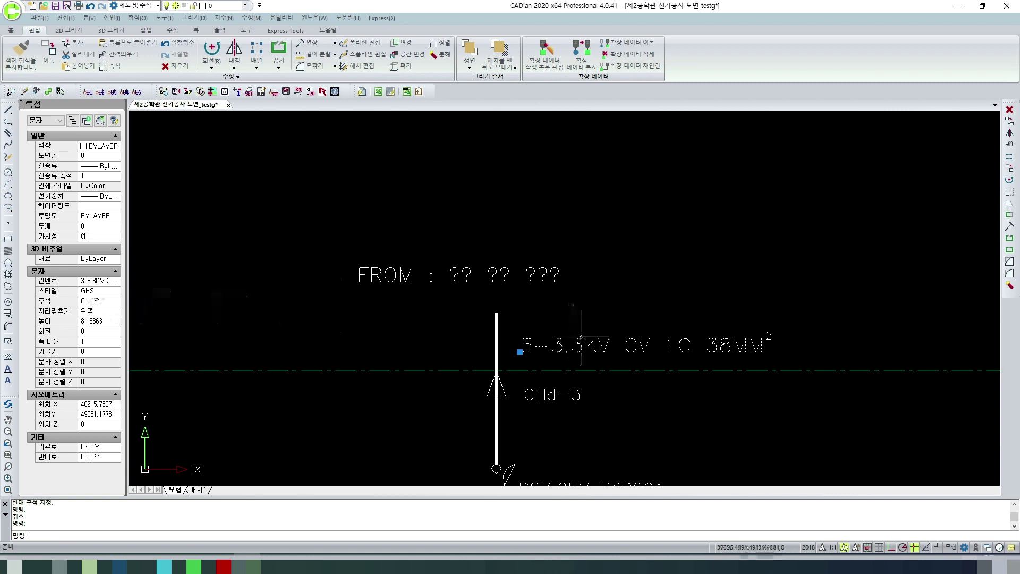
{"action": "key", "text": "Escape"}
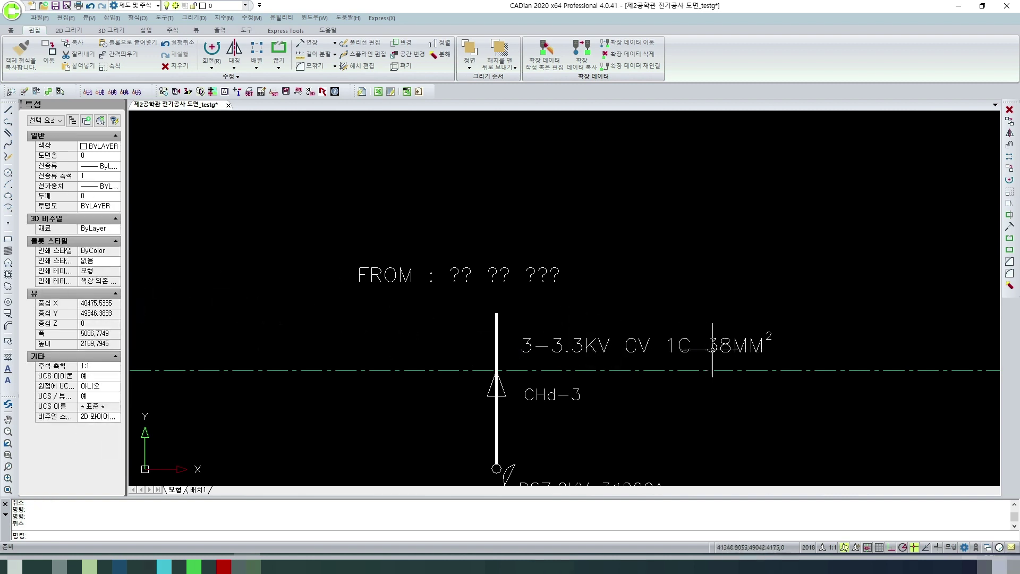
{"action": "left_click", "coordinate": [467, 277]}
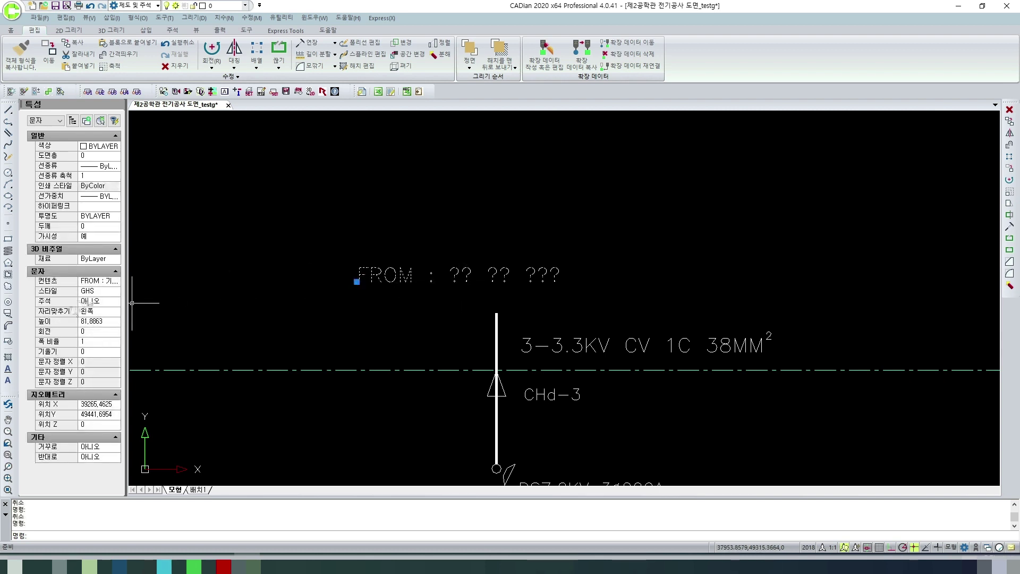
{"action": "left_click", "coordinate": [96, 291]}
{"action": "left_click", "coordinate": [104, 292]}
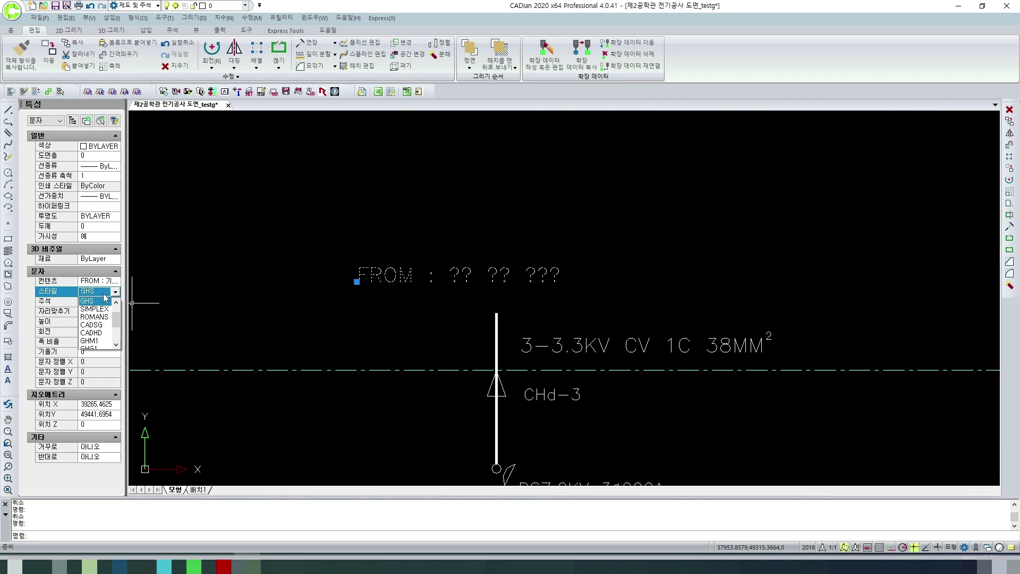
{"action": "key", "text": "Escape"}
Change the text style of the FROM label above the incoming feeder to STANDARD.
{"action": "left_click", "coordinate": [398, 270]}
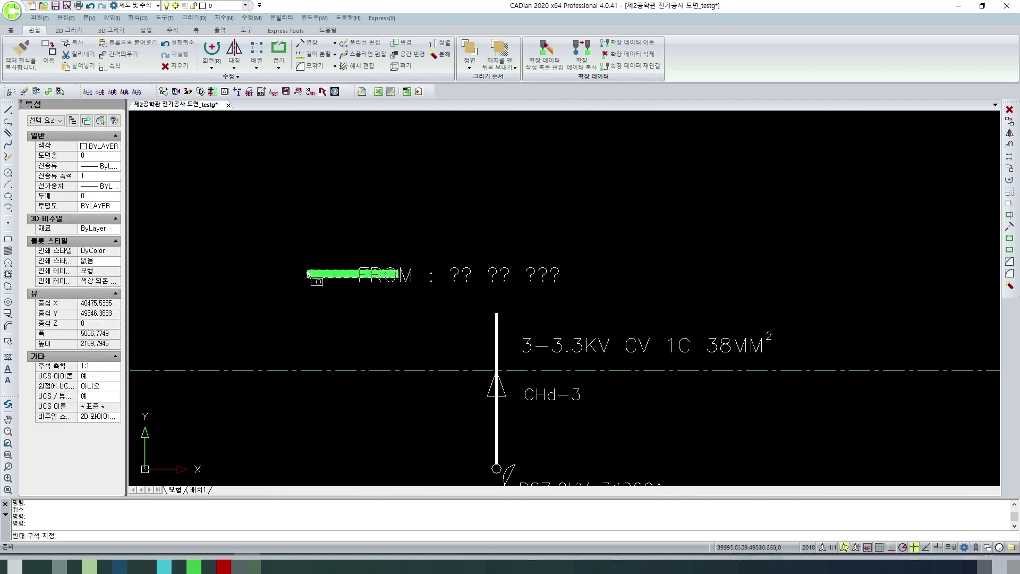
{"action": "left_click", "coordinate": [308, 274]}
{"action": "left_click", "coordinate": [95, 292]}
{"action": "left_click", "coordinate": [114, 292]}
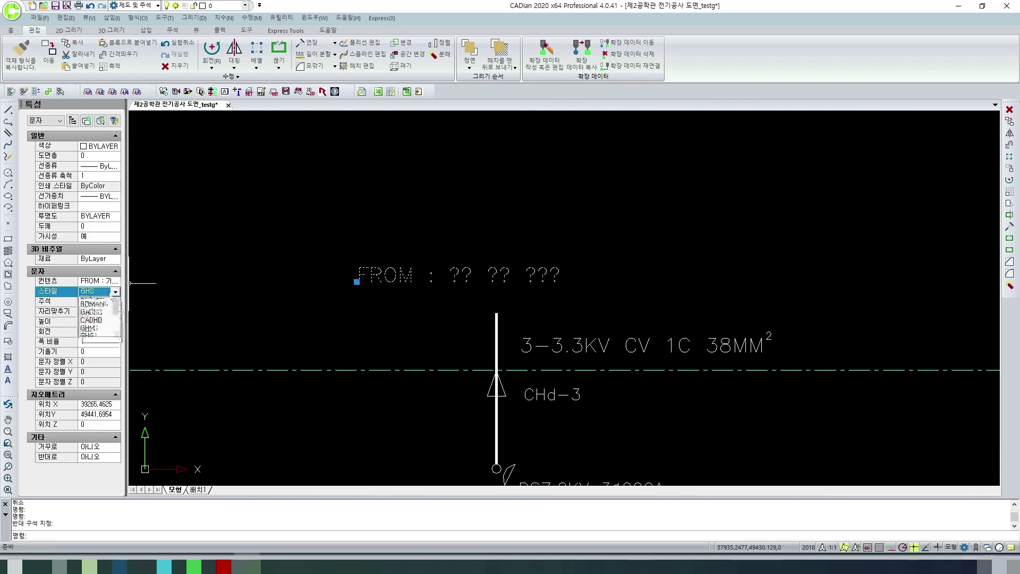
{"action": "scroll", "coordinate": [106, 329], "scroll_direction": "down", "scroll_amount": 1}
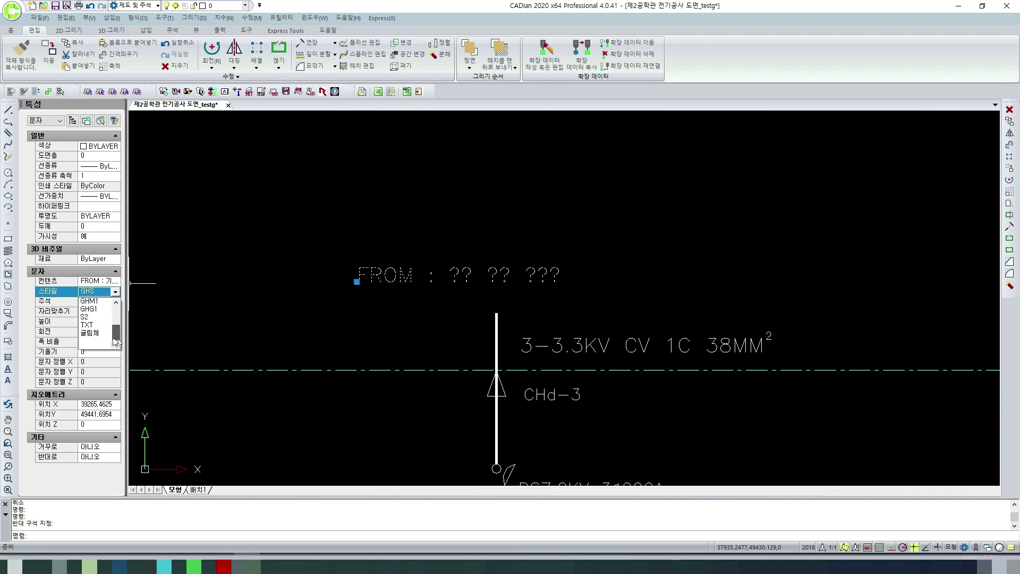
{"action": "left_click", "coordinate": [96, 316]}
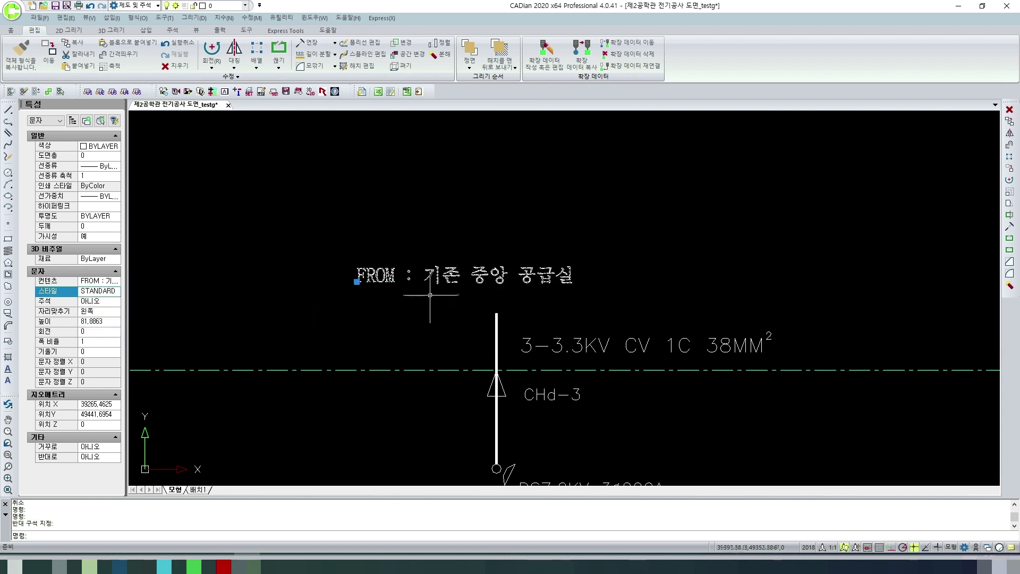
Undo the text style change on the FROM label.
{"action": "scroll", "coordinate": [430, 294], "scroll_direction": "up", "scroll_amount": 4}
{"action": "scroll", "coordinate": [749, 380], "scroll_direction": "down", "scroll_amount": 4}
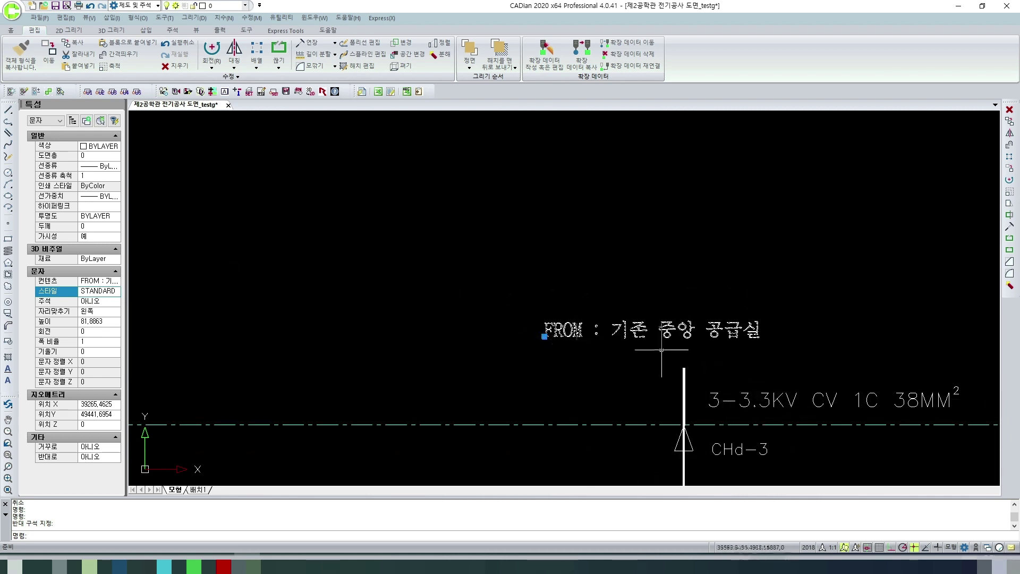
{"action": "scroll", "coordinate": [662, 350], "scroll_direction": "down", "scroll_amount": 5}
{"action": "scroll", "coordinate": [661, 350], "scroll_direction": "up", "scroll_amount": 2}
{"action": "key", "text": "ctrl+z"}
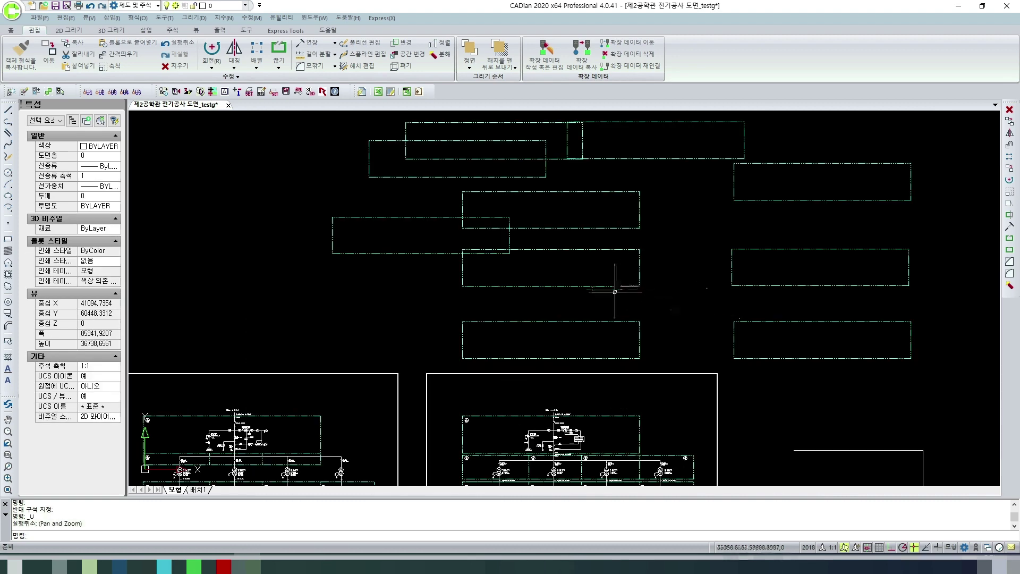
Select the FROM label again to check which text style it uses, and clear the selection.
{"action": "scroll", "coordinate": [550, 422], "scroll_direction": "up", "scroll_amount": 5}
{"action": "scroll", "coordinate": [550, 421], "scroll_direction": "up", "scroll_amount": 5}
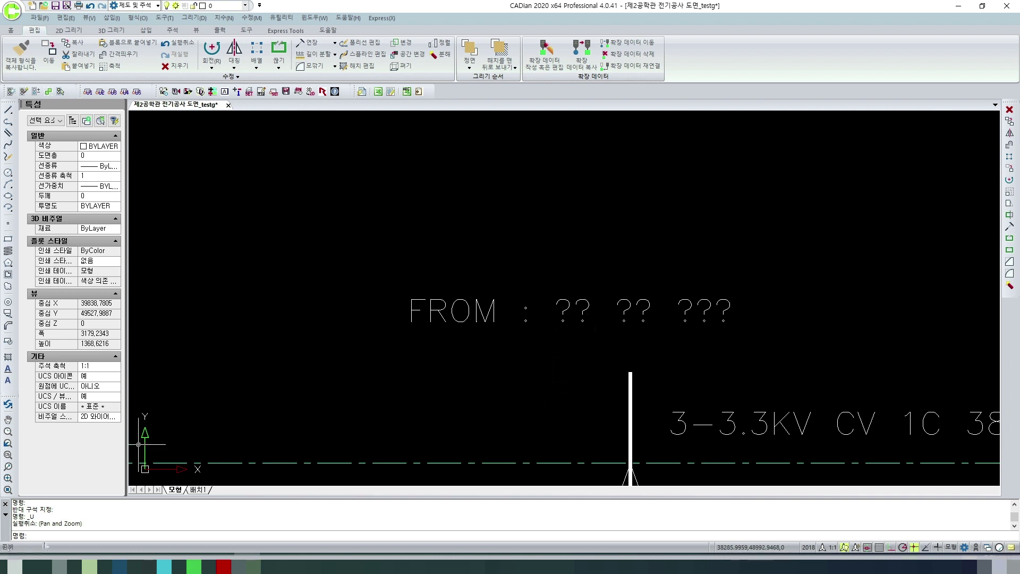
{"action": "scroll", "coordinate": [596, 334], "scroll_direction": "up", "scroll_amount": 2}
{"action": "left_click", "coordinate": [471, 342]}
{"action": "left_click", "coordinate": [365, 308]}
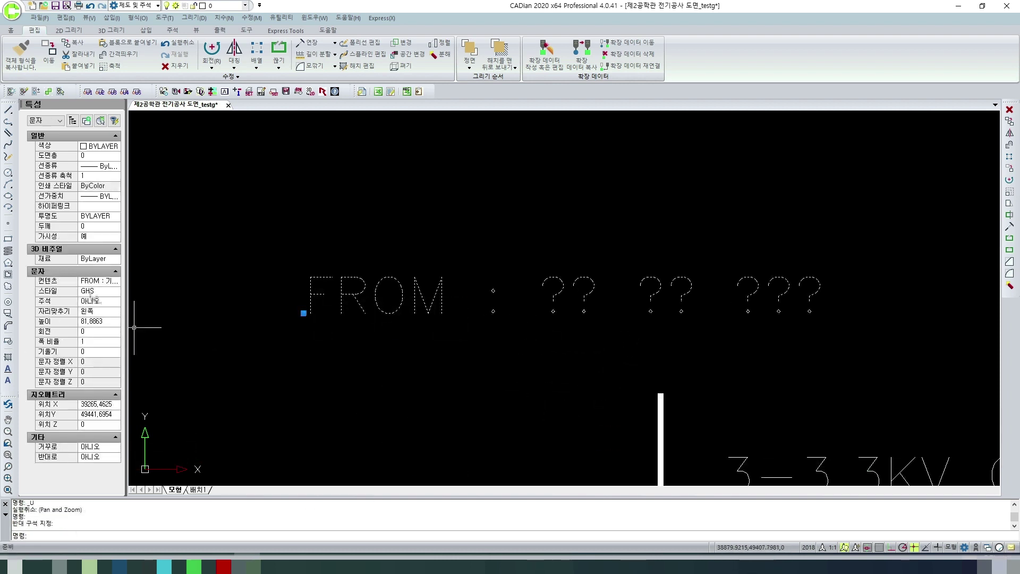
{"action": "key", "text": "Escape"}
{"action": "key", "text": "Escape"}
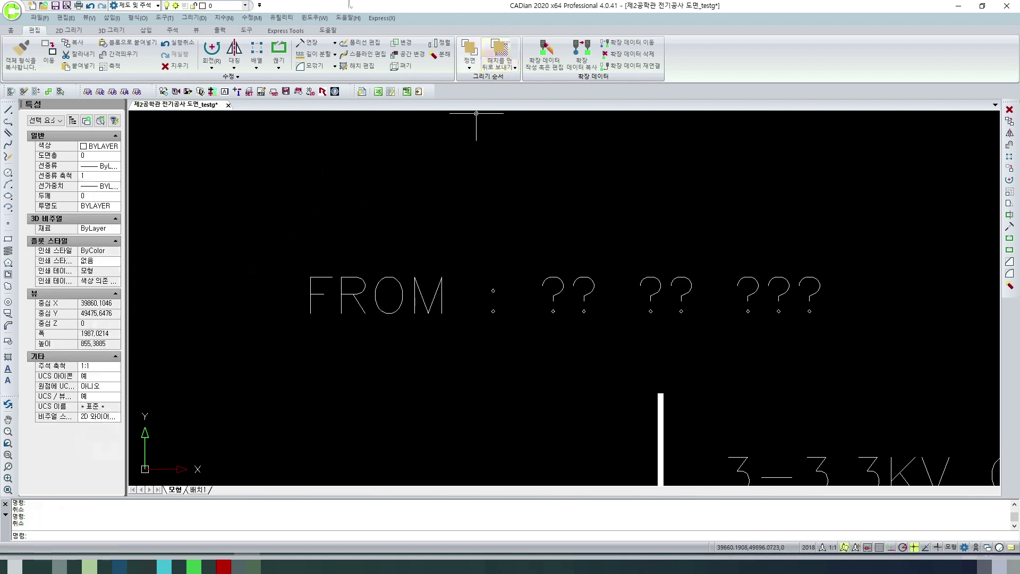
Open the text style manager and select the GHS style.
{"action": "left_click", "coordinate": [137, 17]}
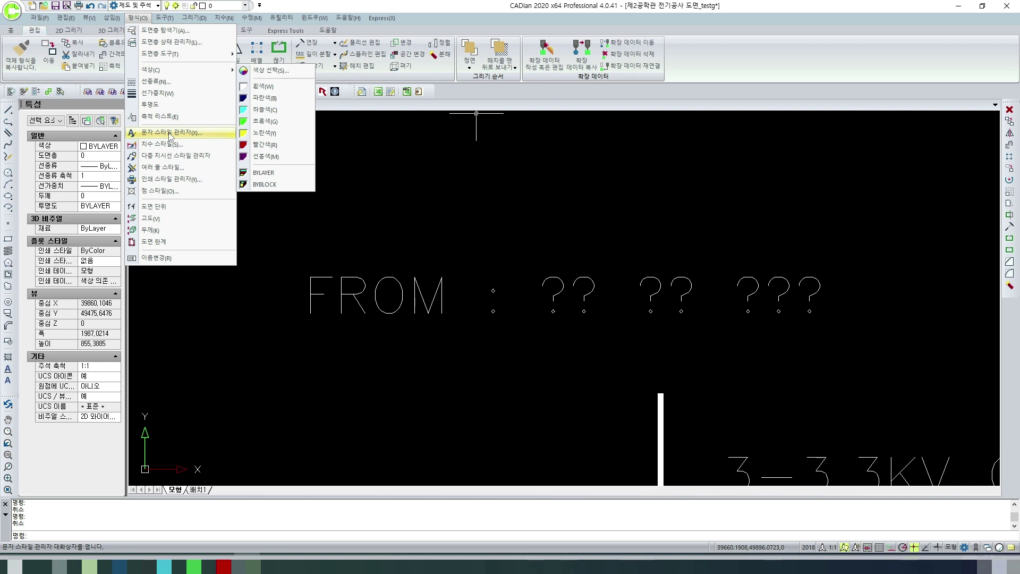
{"action": "left_click", "coordinate": [170, 133]}
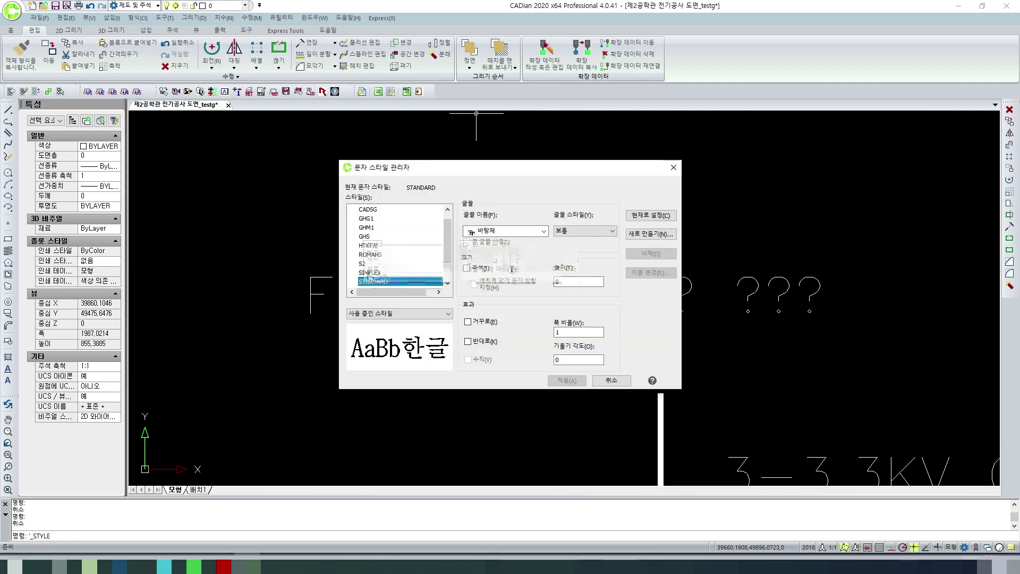
{"action": "scroll", "coordinate": [372, 255], "scroll_direction": "up", "scroll_amount": 1}
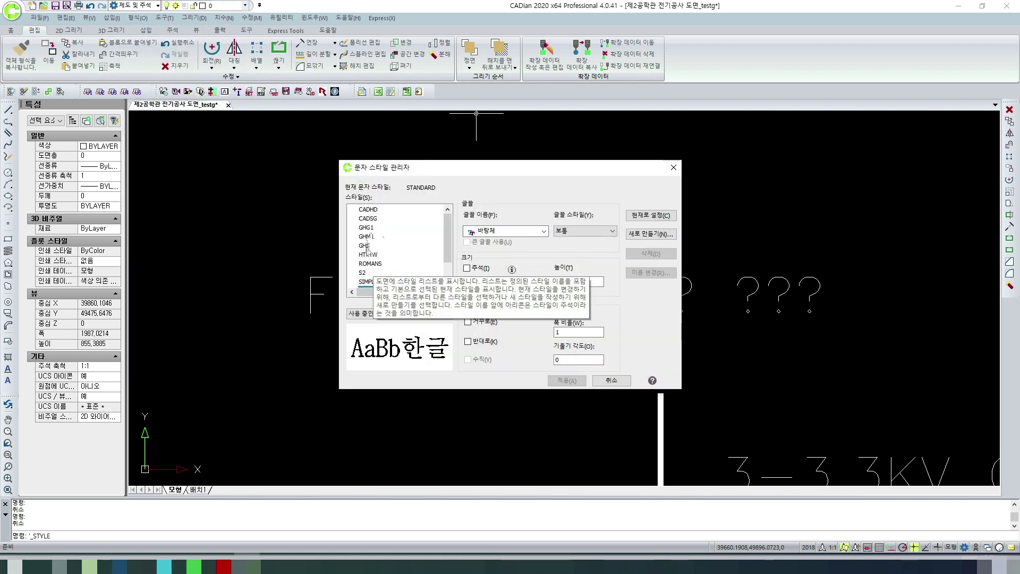
{"action": "left_click", "coordinate": [367, 246]}
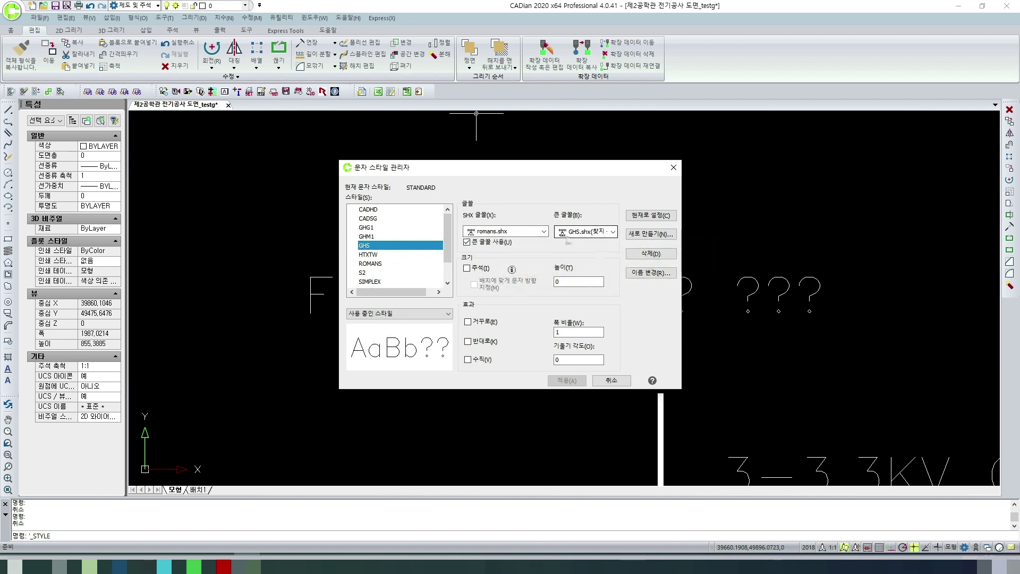
Browse the SHX fonts and big fonts offered for the GHS text style, leaving its fonts as they are.
{"action": "left_click", "coordinate": [513, 232]}
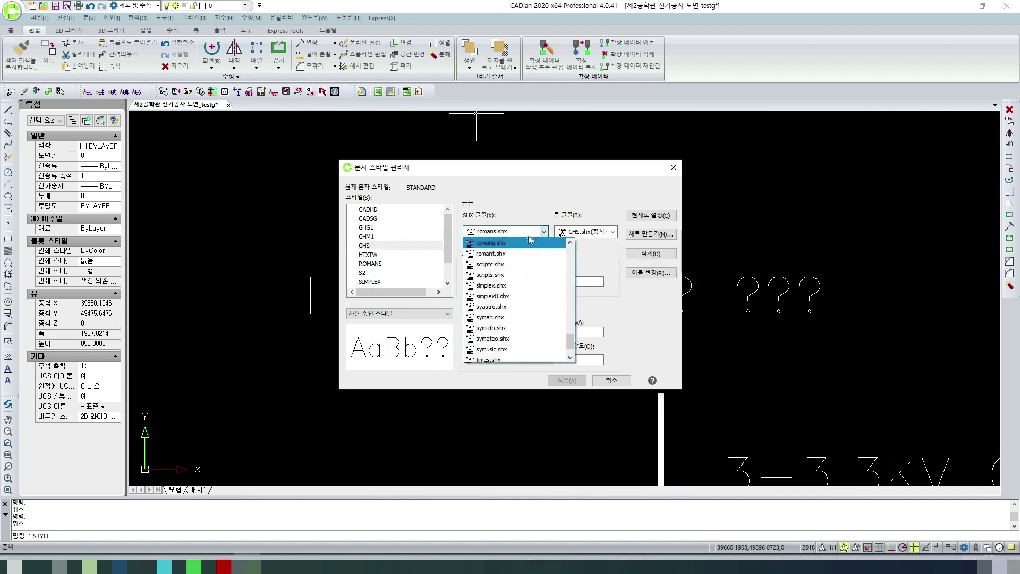
{"action": "scroll", "coordinate": [513, 271], "scroll_direction": "up", "scroll_amount": 10}
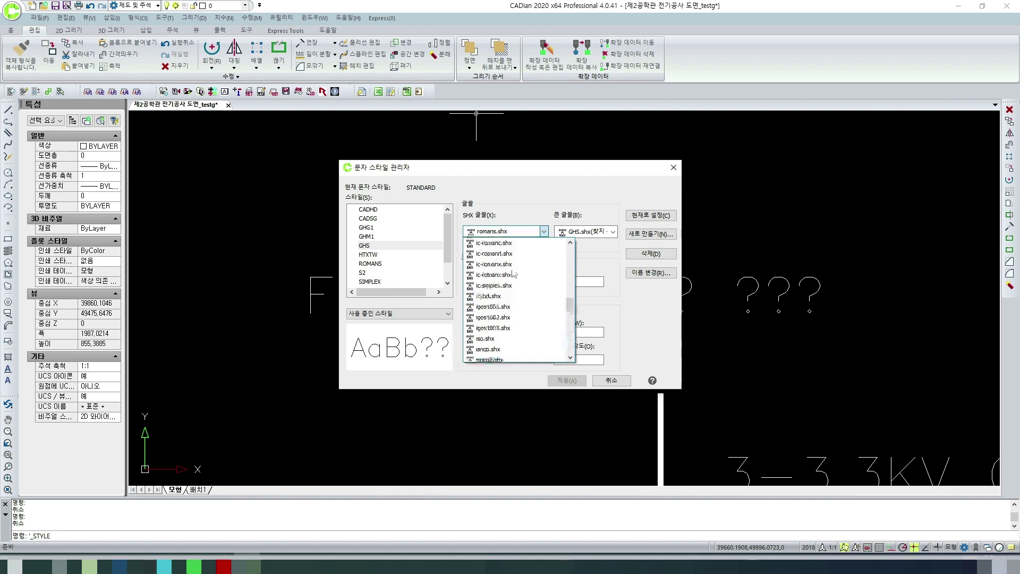
{"action": "scroll", "coordinate": [515, 275], "scroll_direction": "up", "scroll_amount": 4}
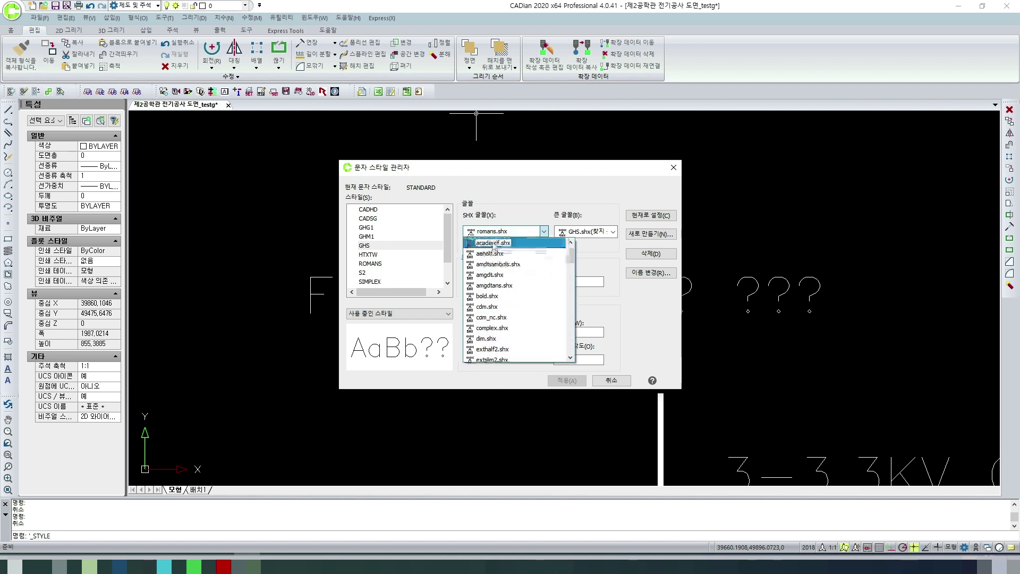
{"action": "left_click", "coordinate": [621, 291]}
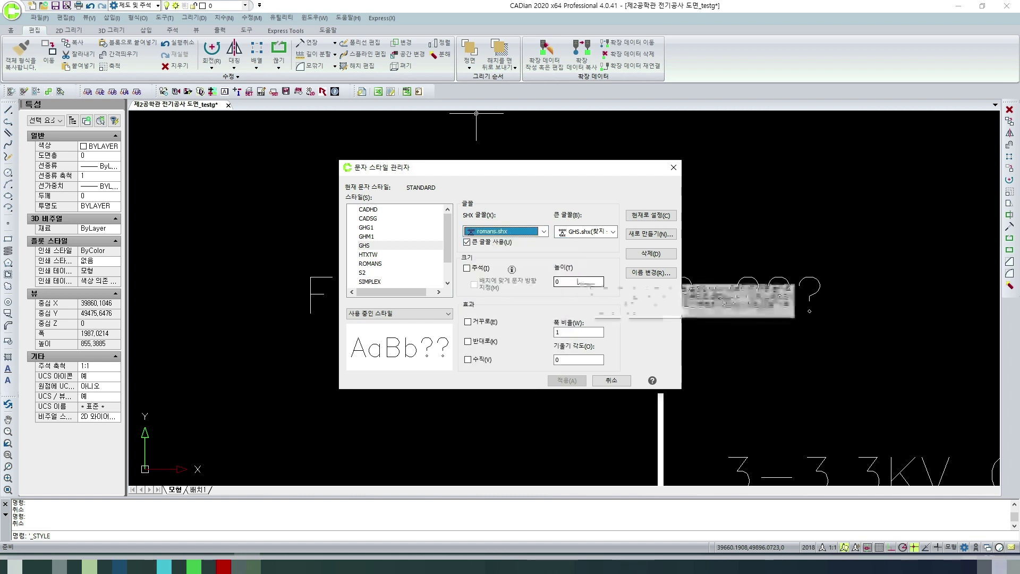
{"action": "left_click", "coordinate": [604, 236]}
{"action": "left_click", "coordinate": [584, 243]}
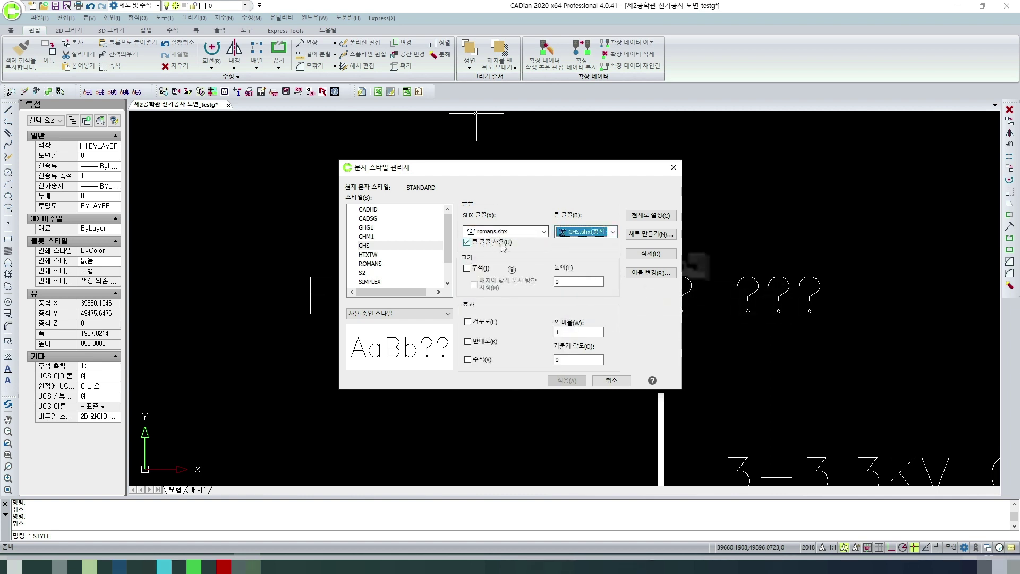
Replace the GHS style's missing big font with KOSDICHS.shx, apply the change and close the text style manager.
{"action": "left_click", "coordinate": [591, 237]}
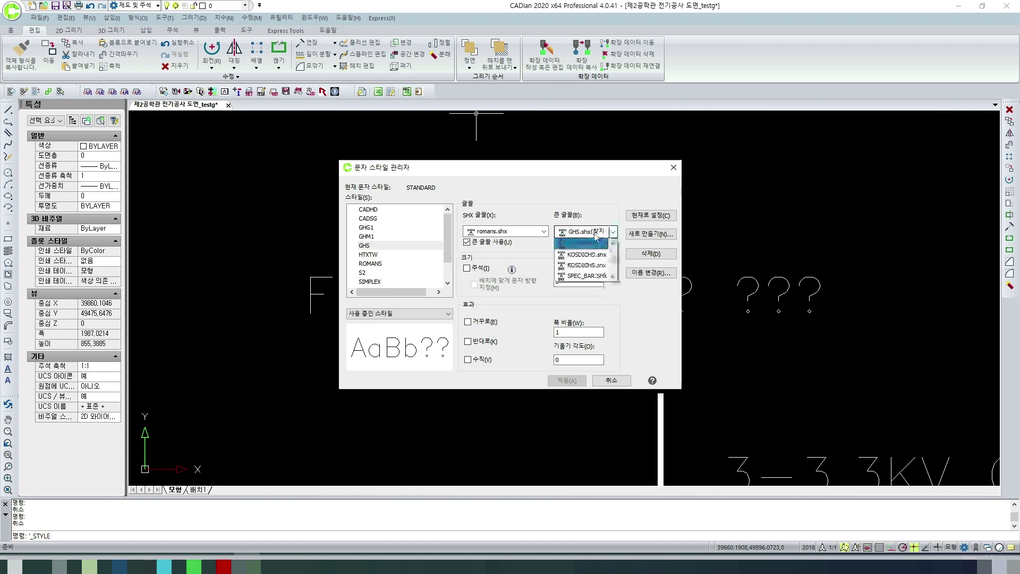
{"action": "left_click", "coordinate": [594, 255]}
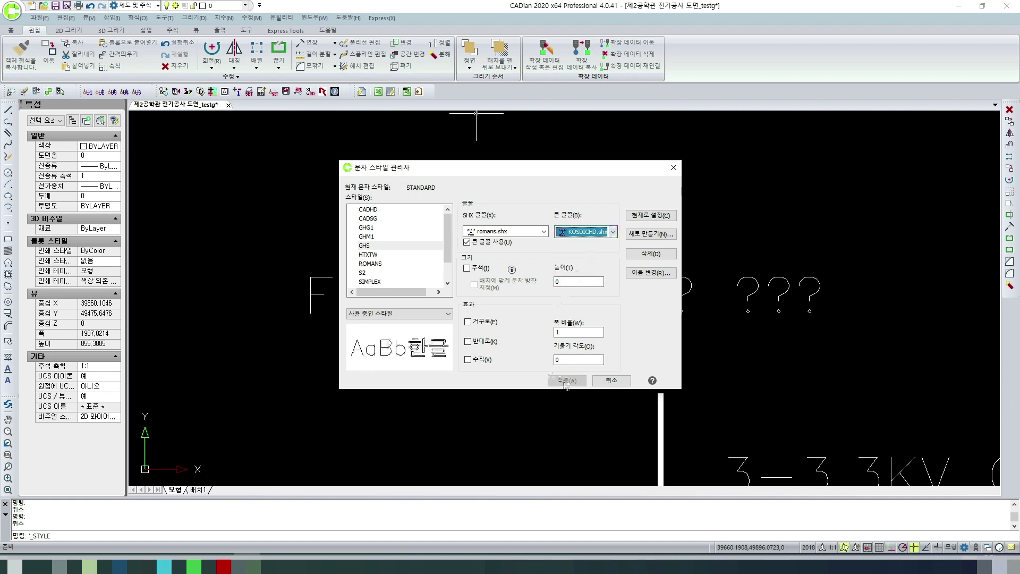
{"action": "left_click", "coordinate": [576, 235]}
{"action": "left_click", "coordinate": [582, 256]}
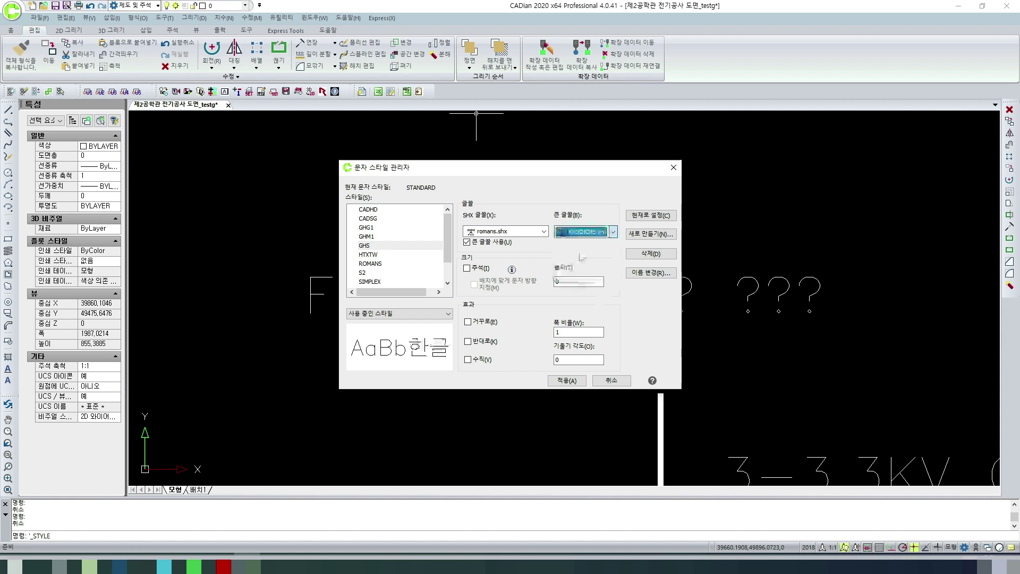
{"action": "left_click", "coordinate": [567, 381]}
{"action": "left_click", "coordinate": [609, 381]}
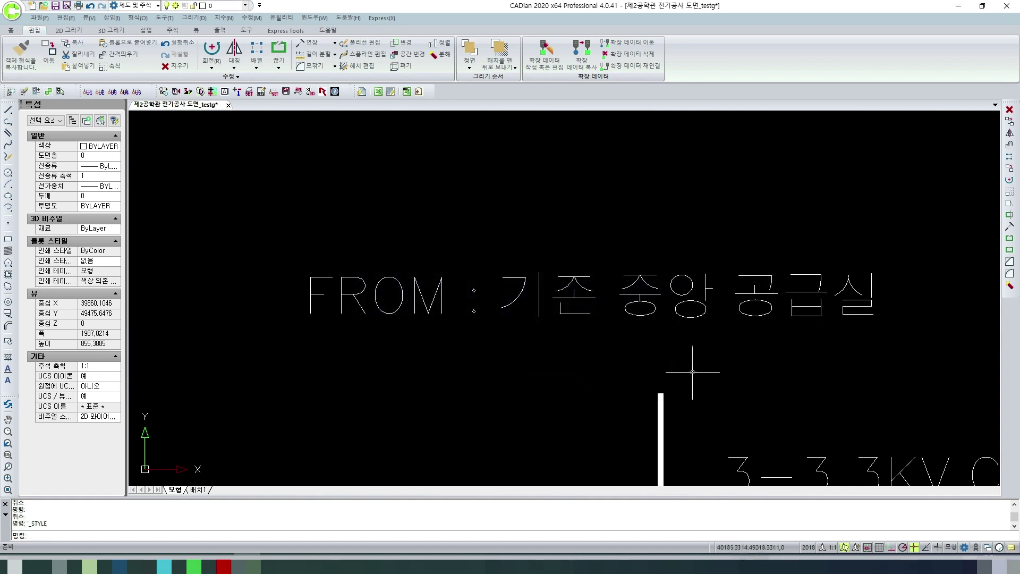
Regenerate the drawing and review the labels around the incoming feeder.
{"action": "type", "text": "re"}
{"action": "key", "text": "Return"}
{"action": "scroll", "coordinate": [691, 404], "scroll_direction": "down", "scroll_amount": 5}
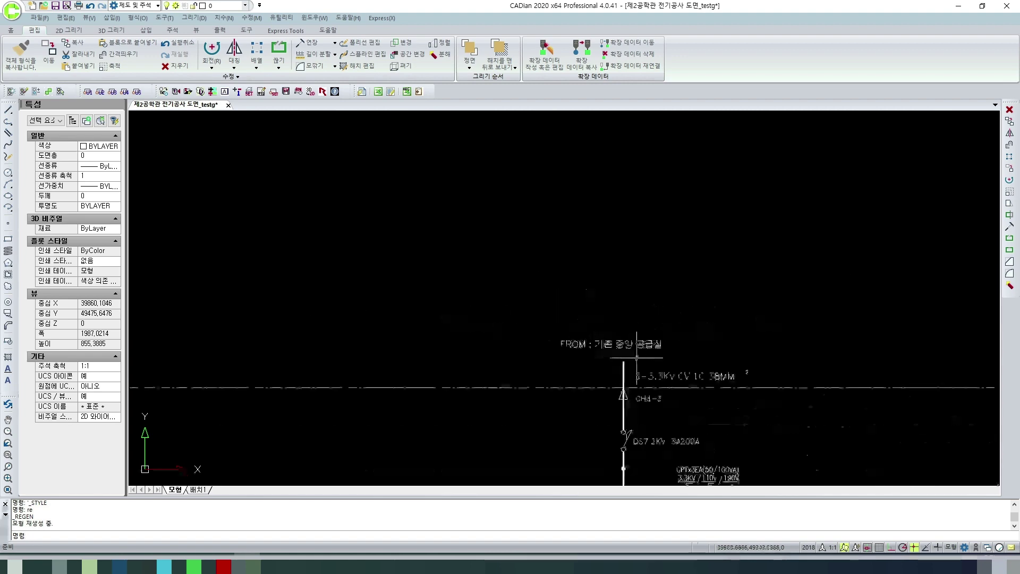
{"action": "scroll", "coordinate": [685, 430], "scroll_direction": "up", "scroll_amount": 2}
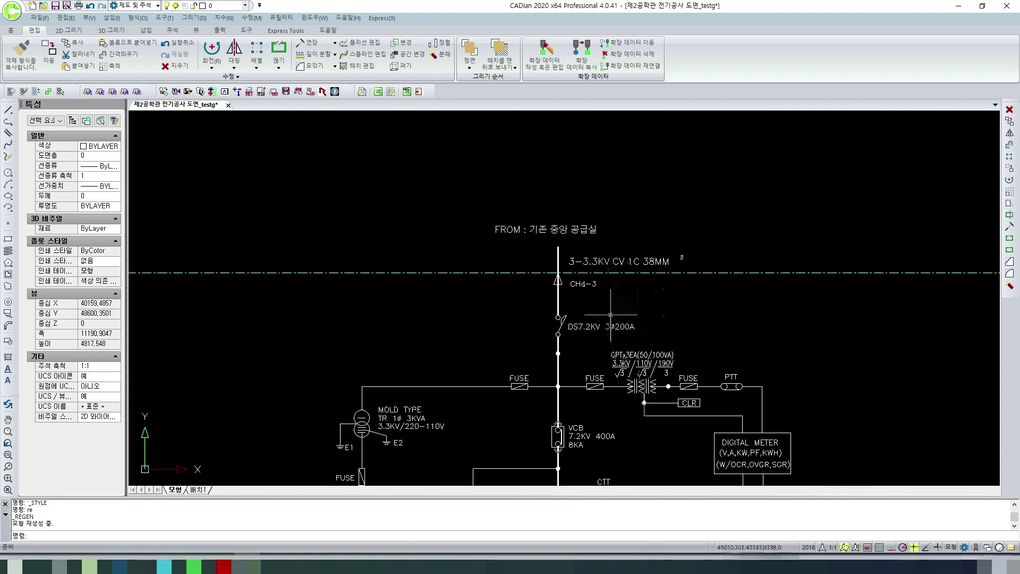
{"action": "scroll", "coordinate": [663, 404], "scroll_direction": "down", "scroll_amount": 3}
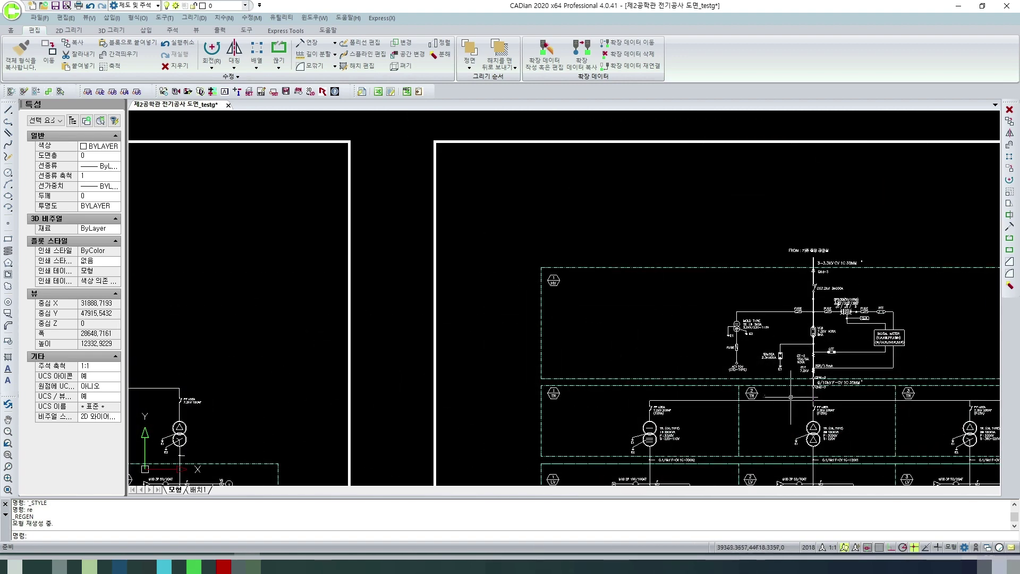
Check the text properties of the superscript 2 beside the 38MM cable label, and clear the selection.
{"action": "scroll", "coordinate": [851, 274], "scroll_direction": "up", "scroll_amount": 3}
{"action": "scroll", "coordinate": [808, 253], "scroll_direction": "up", "scroll_amount": 4}
{"action": "left_click", "coordinate": [882, 235]}
{"action": "key", "text": "Escape"}
{"action": "key", "text": "Escape"}
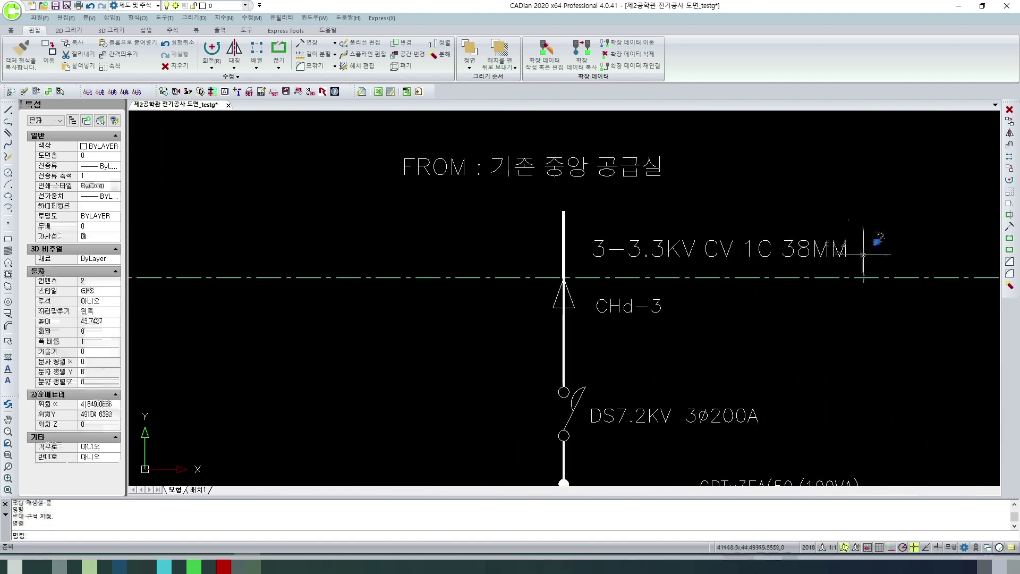
Select the question-mark text above the address in the title block and check its text style.
{"action": "scroll", "coordinate": [749, 349], "scroll_direction": "down", "scroll_amount": 5}
{"action": "middle_click_drag", "start_coordinate": [749, 349], "coordinate": [742, 262]}
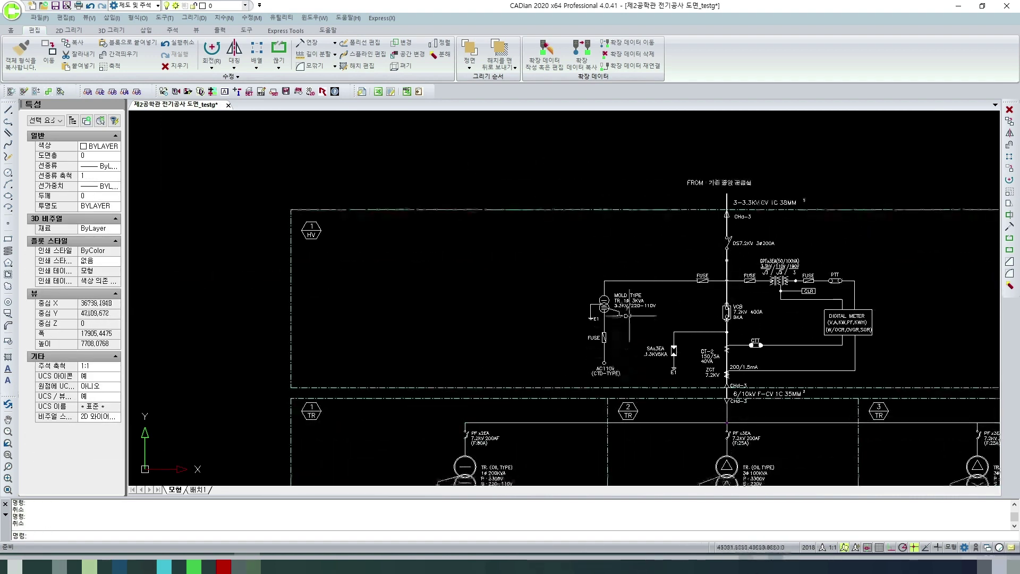
{"action": "scroll", "coordinate": [788, 372], "scroll_direction": "down", "scroll_amount": 12}
{"action": "scroll", "coordinate": [513, 378], "scroll_direction": "up", "scroll_amount": 6}
{"action": "scroll", "coordinate": [510, 394], "scroll_direction": "up", "scroll_amount": 4}
{"action": "left_click", "coordinate": [502, 366]}
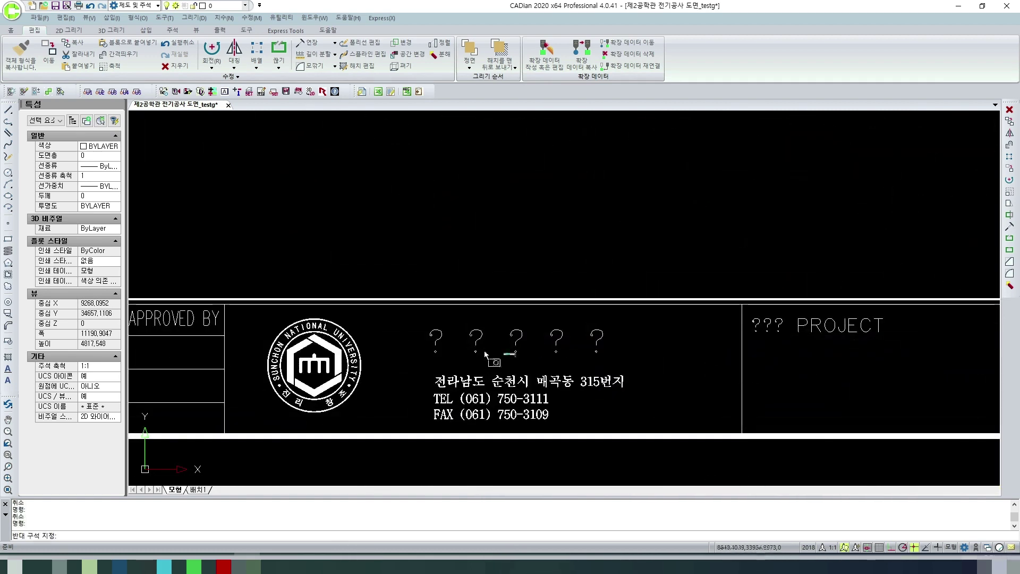
{"action": "left_click", "coordinate": [469, 354]}
{"action": "scroll", "coordinate": [485, 378], "scroll_direction": "down", "scroll_amount": 6}
{"action": "scroll", "coordinate": [485, 375], "scroll_direction": "up", "scroll_amount": 5}
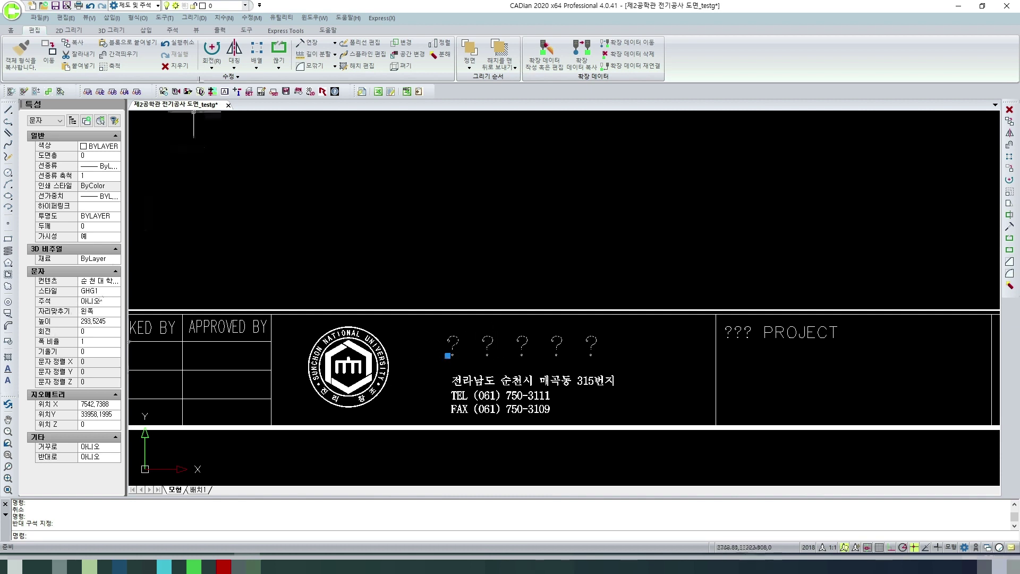
Open the text style manager and select the GHG1 style.
{"action": "left_click", "coordinate": [164, 18]}
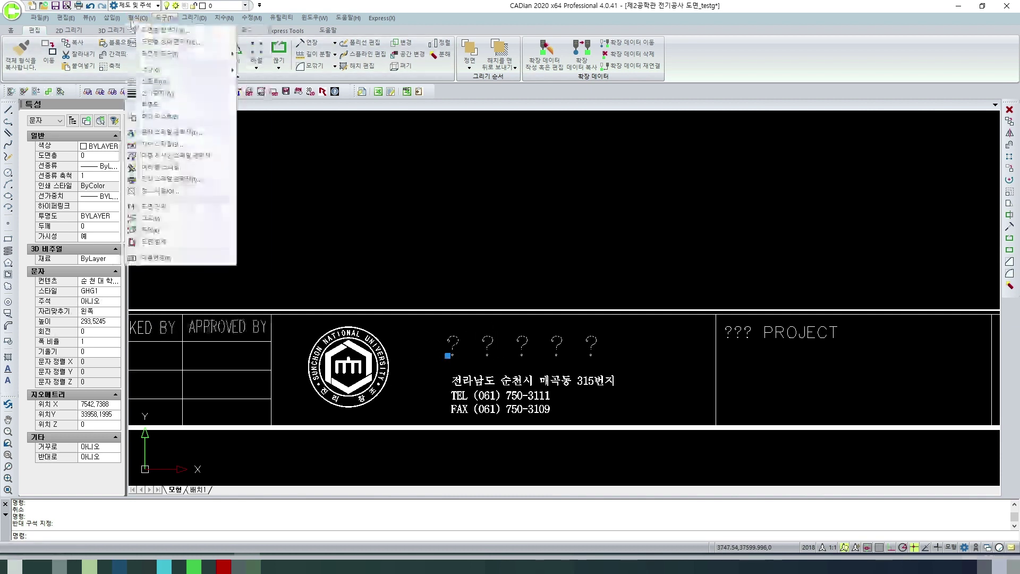
{"action": "mouse_move", "coordinate": [197, 20]}
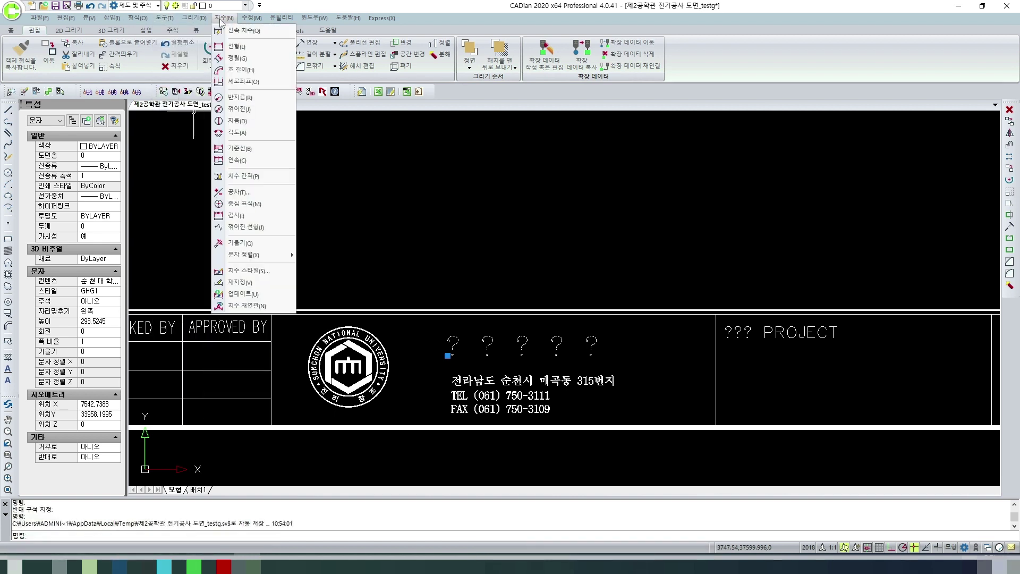
{"action": "mouse_move", "coordinate": [138, 18]}
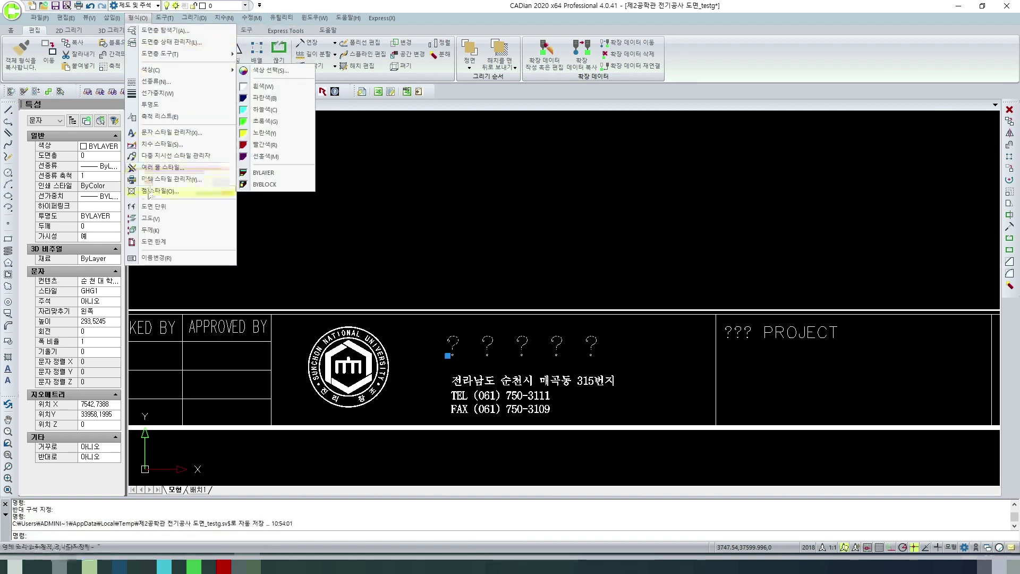
{"action": "left_click", "coordinate": [159, 133]}
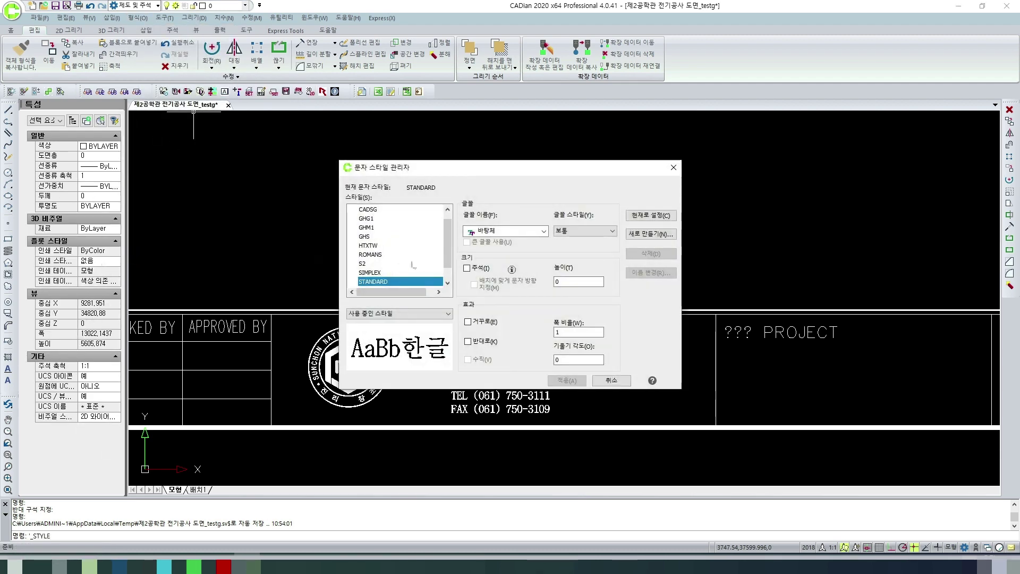
{"action": "left_click", "coordinate": [375, 218]}
Try several big fonts for the GHG1 style, including KOSDICHD.shx and gbcbig.shx, and compare their Korean previews.
{"action": "left_click", "coordinate": [584, 232]}
{"action": "left_click", "coordinate": [596, 260]}
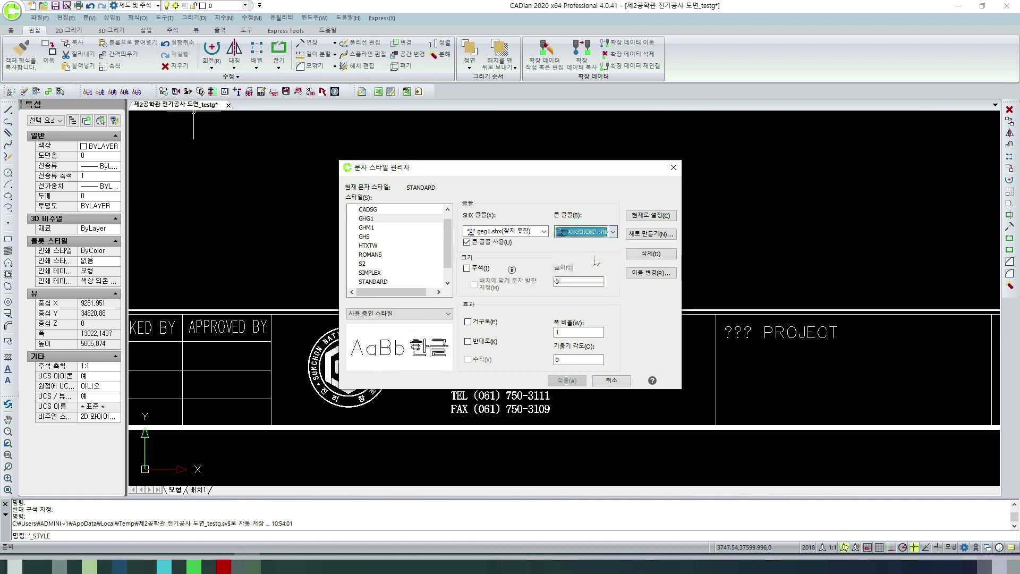
{"action": "left_click", "coordinate": [585, 232]}
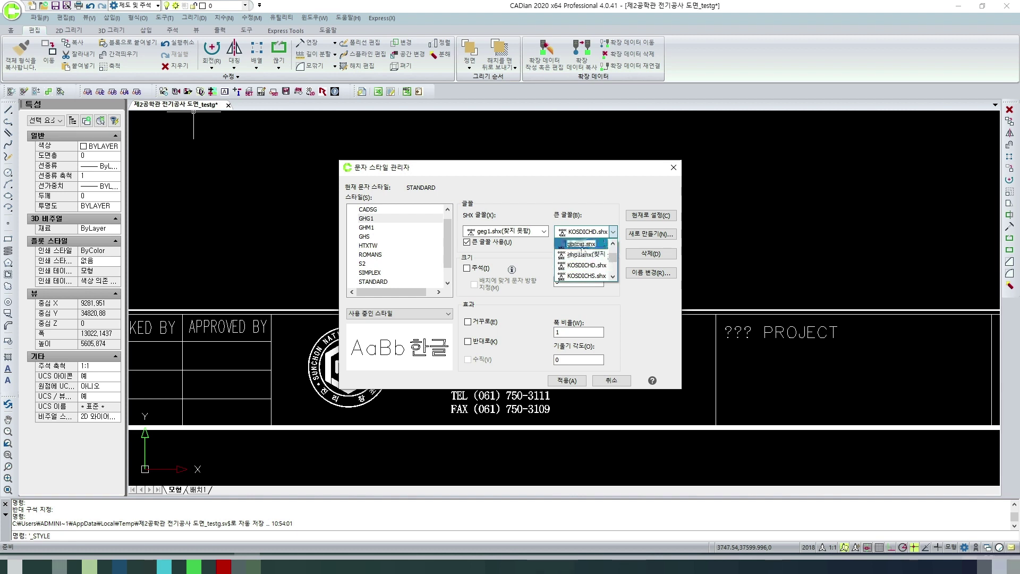
{"action": "left_click", "coordinate": [582, 245]}
{"action": "left_click", "coordinate": [595, 232]}
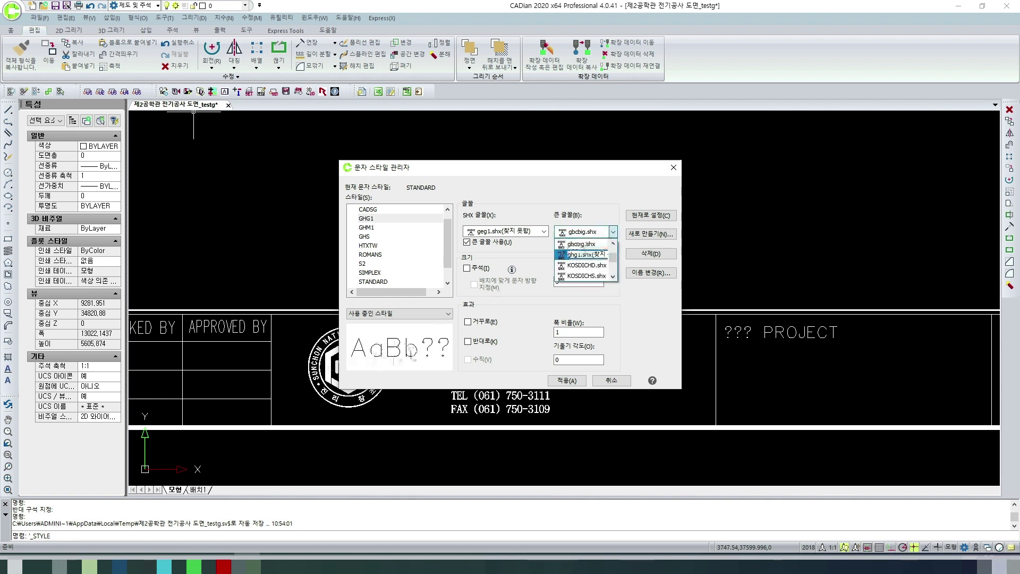
{"action": "left_click", "coordinate": [584, 254]}
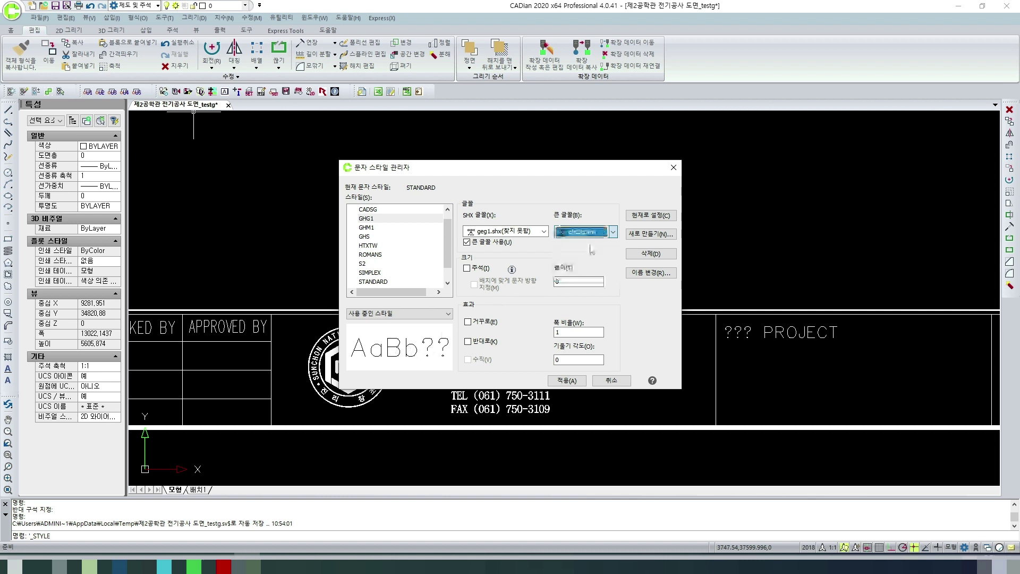
{"action": "left_click", "coordinate": [599, 236]}
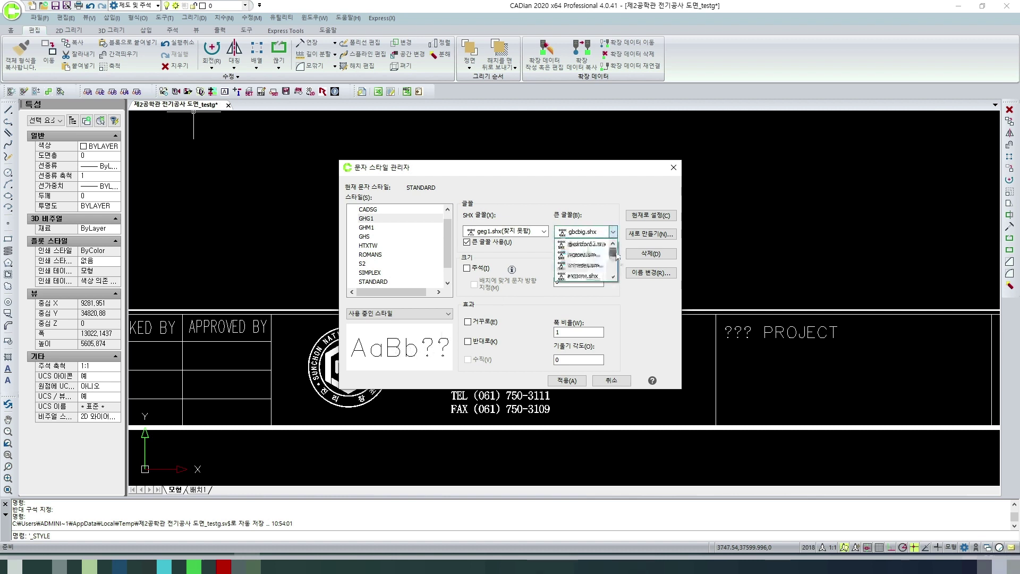
{"action": "left_click", "coordinate": [588, 255]}
{"action": "left_click", "coordinate": [610, 240]}
{"action": "left_click", "coordinate": [583, 244]}
{"action": "left_click", "coordinate": [613, 231]}
{"action": "left_click", "coordinate": [589, 255]}
{"action": "left_click", "coordinate": [613, 231]}
{"action": "left_click", "coordinate": [585, 276]}
Set the GHG1 style's big font to whtgtxt.shx, apply the change and close the text style manager.
{"action": "left_click", "coordinate": [579, 232]}
{"action": "left_click", "coordinate": [590, 241]}
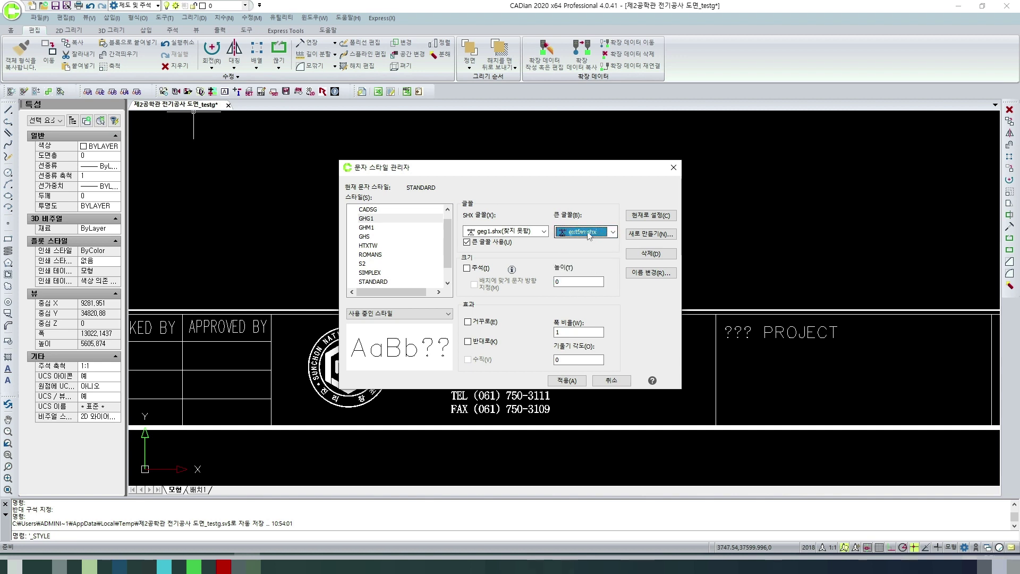
{"action": "scroll", "coordinate": [588, 236], "scroll_direction": "down", "scroll_amount": 2}
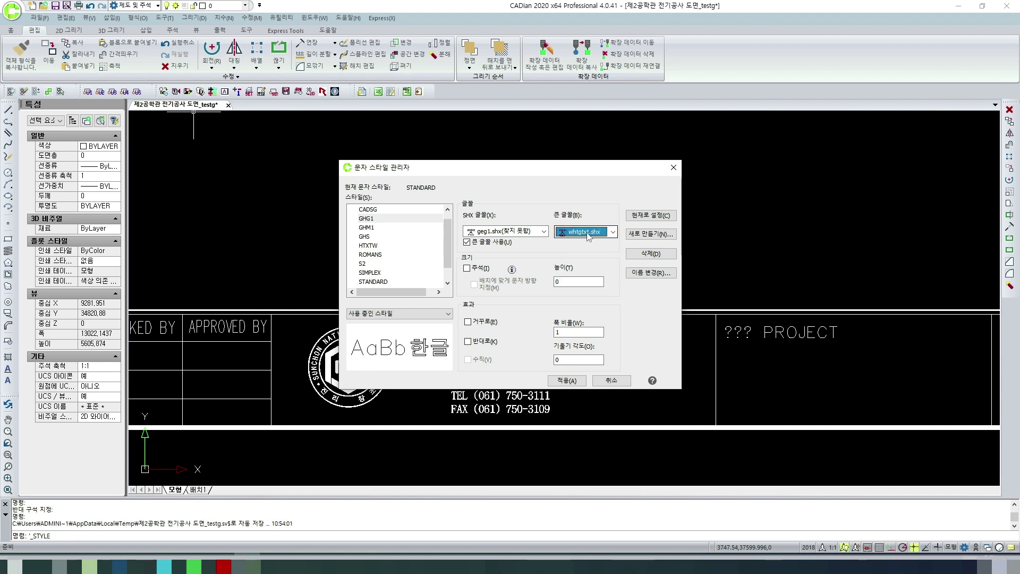
{"action": "left_click", "coordinate": [567, 380]}
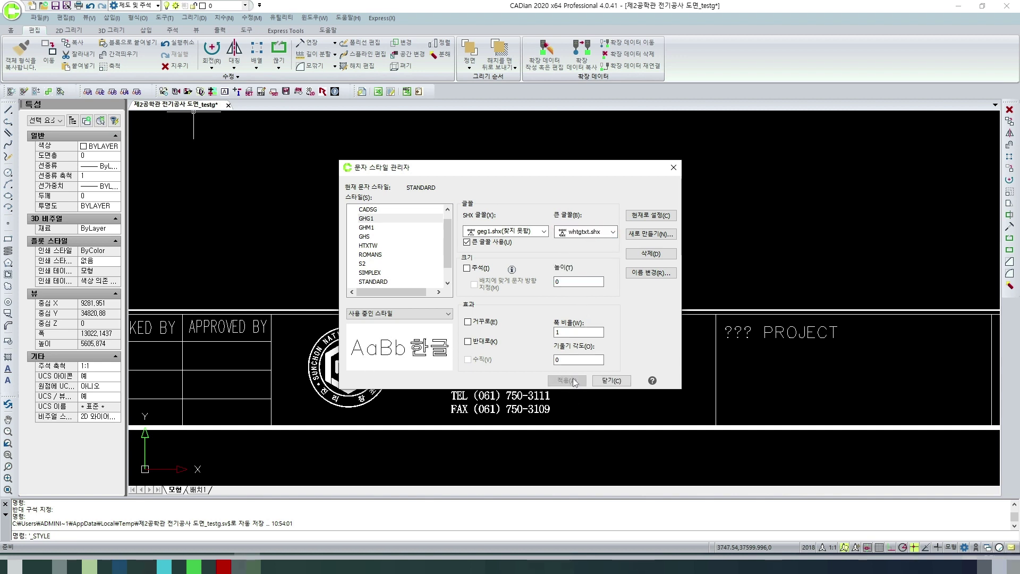
{"action": "left_click", "coordinate": [611, 381]}
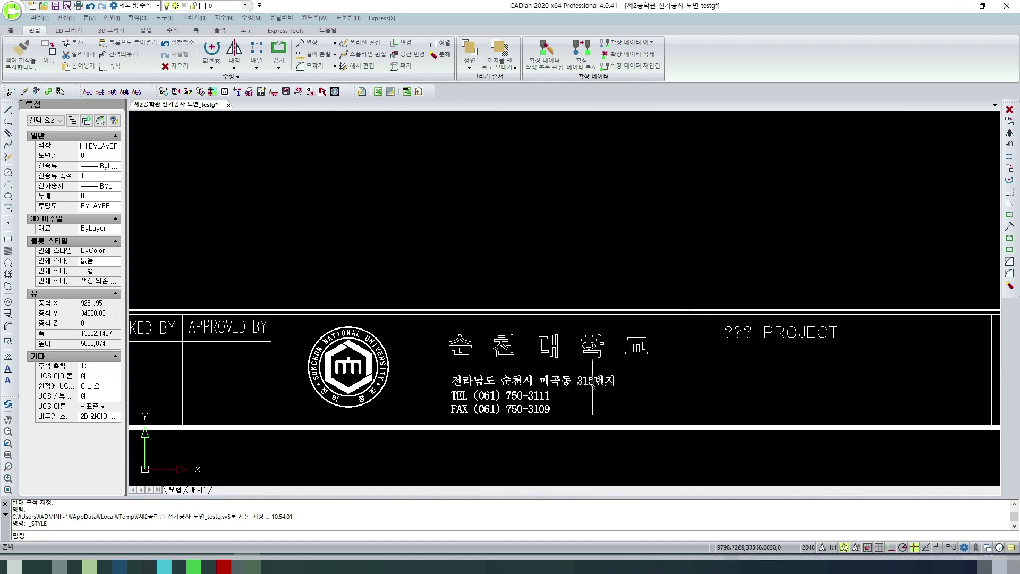
Check the text style of the university name above the address in the title block, and clear the selection.
{"action": "left_click", "coordinate": [531, 346]}
{"action": "left_click", "coordinate": [487, 376]}
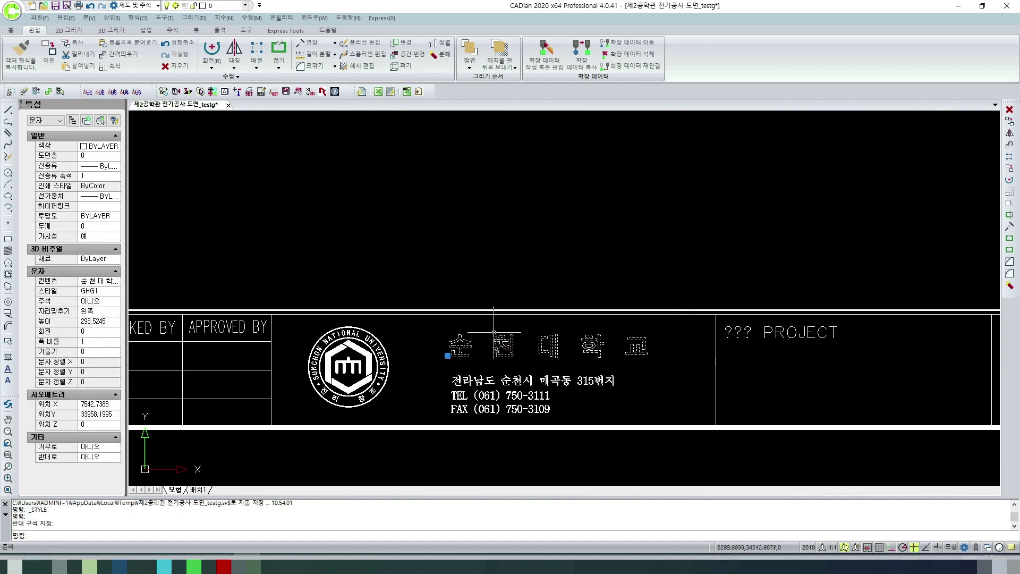
{"action": "key", "text": "Escape"}
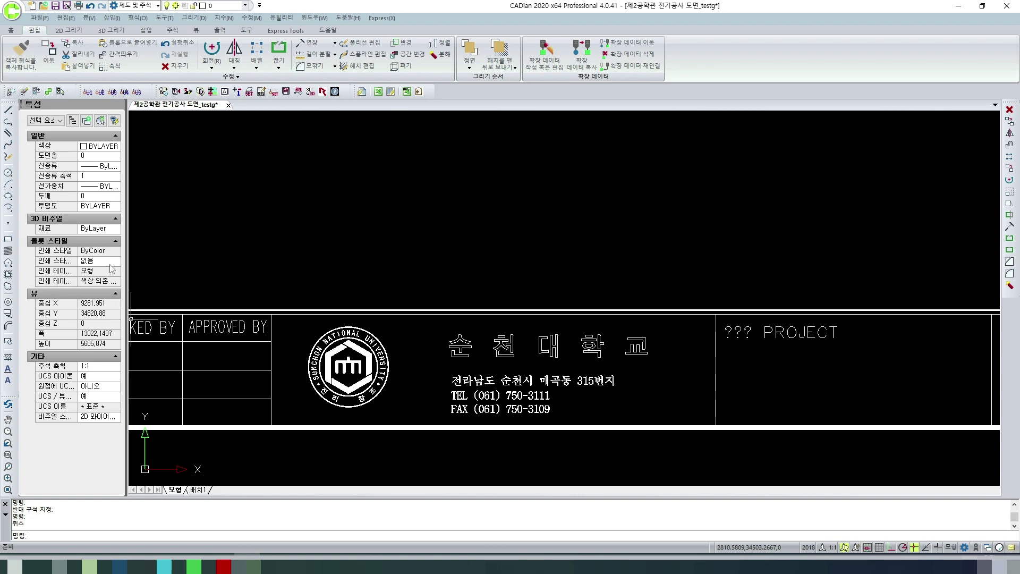
Review the title blocks of the two single-line diagram sheets for text still shown as question marks.
{"action": "scroll", "coordinate": [462, 332], "scroll_direction": "down", "scroll_amount": 5}
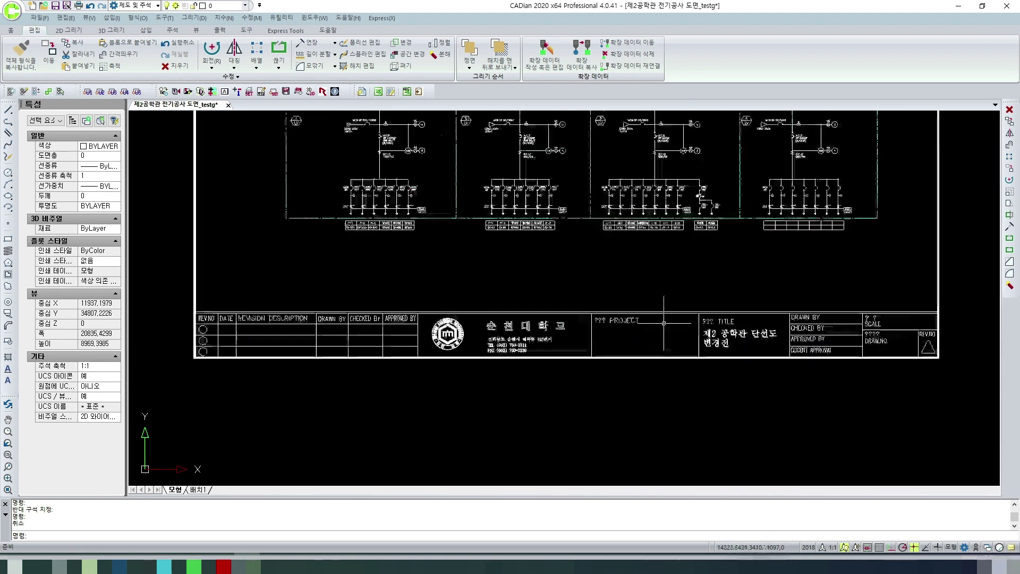
{"action": "scroll", "coordinate": [846, 332], "scroll_direction": "up", "scroll_amount": 1}
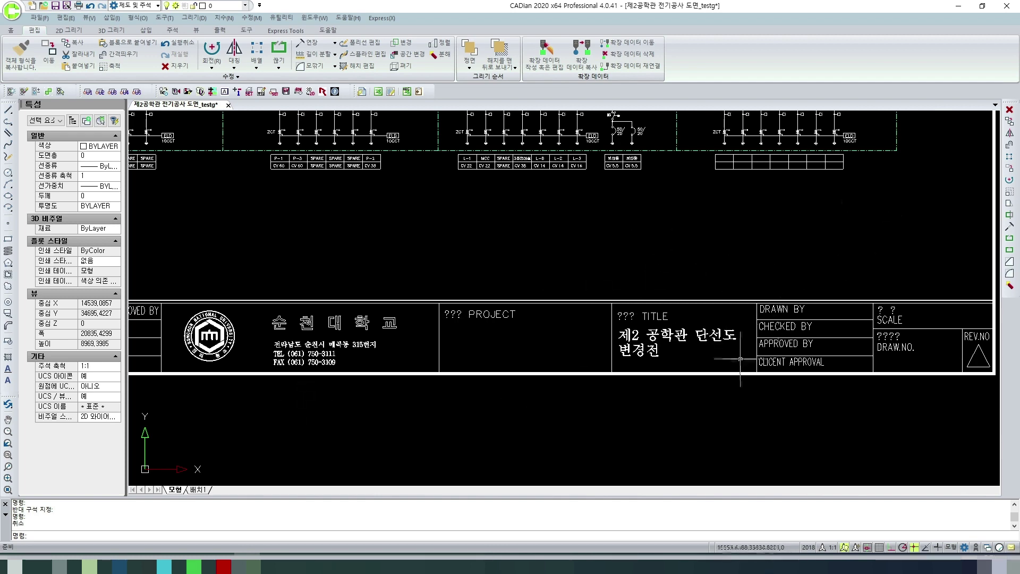
{"action": "scroll", "coordinate": [835, 336], "scroll_direction": "down", "scroll_amount": 5}
{"action": "scroll", "coordinate": [592, 340], "scroll_direction": "up", "scroll_amount": 5}
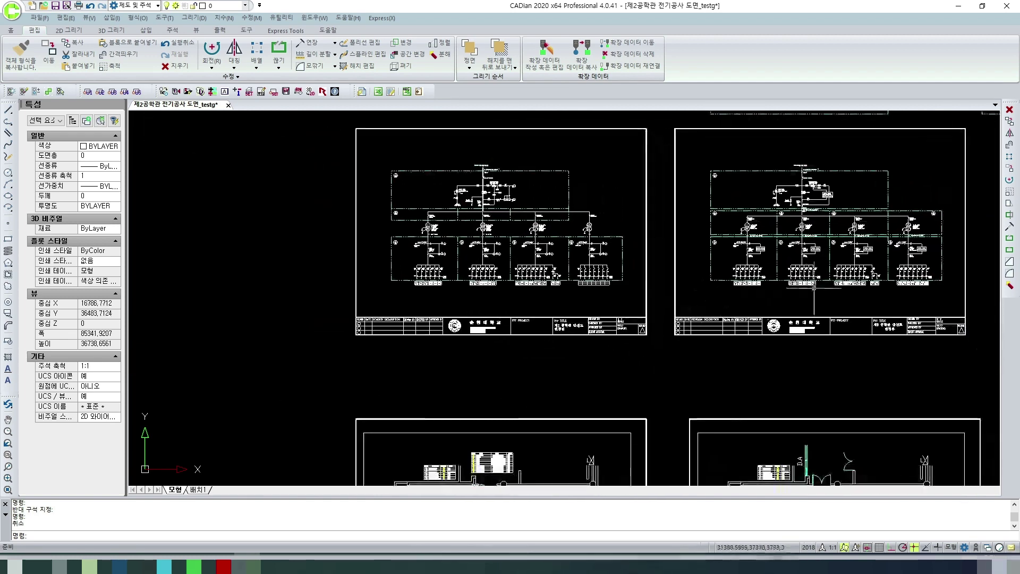
{"action": "scroll", "coordinate": [592, 340], "scroll_direction": "up", "scroll_amount": 3}
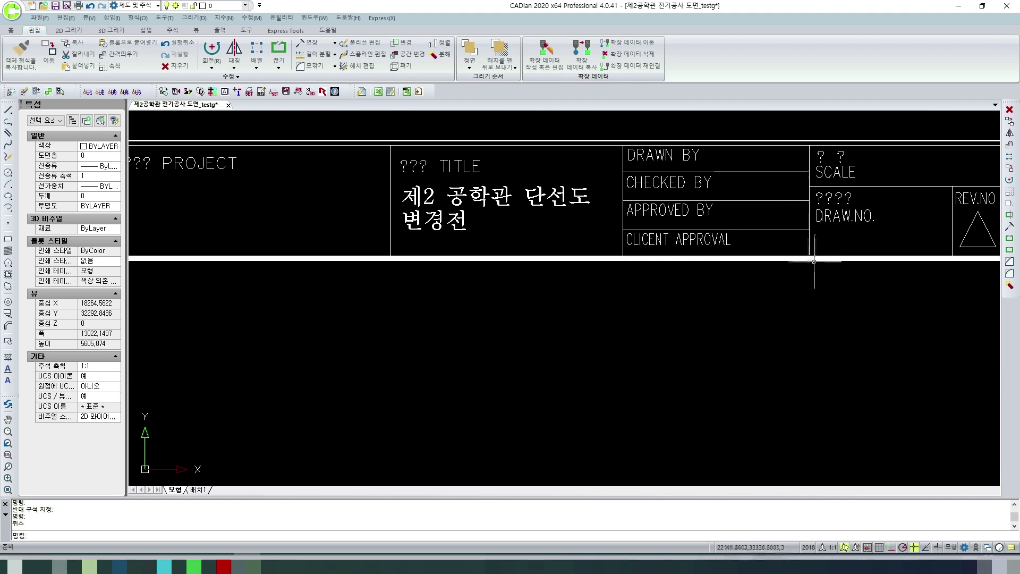
{"action": "scroll", "coordinate": [647, 326], "scroll_direction": "down", "scroll_amount": 8}
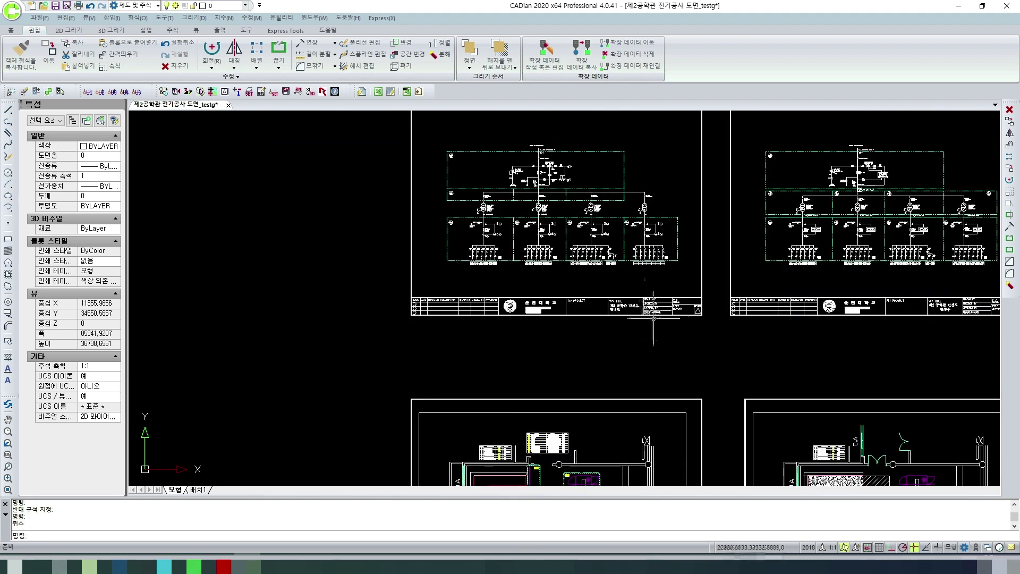
{"action": "middle_click_drag", "start_coordinate": [741, 308], "coordinate": [276, 343]}
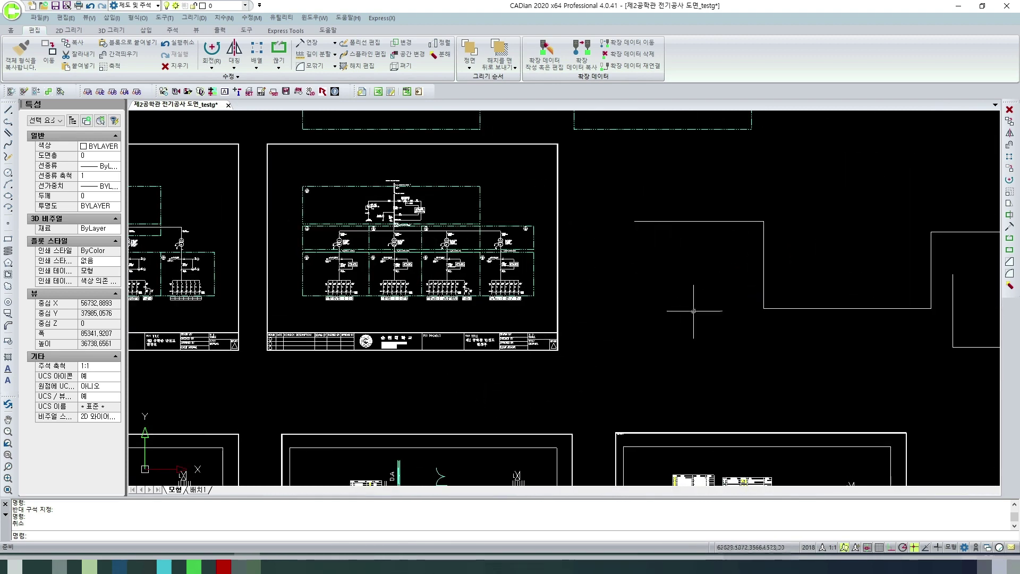
Hide the properties palette and draw a stepped path of three connected Line segments in the empty space beside the upper two sheets.
{"action": "key", "text": "ctrl+1"}
{"action": "scroll", "coordinate": [672, 318], "scroll_direction": "down", "scroll_amount": 2}
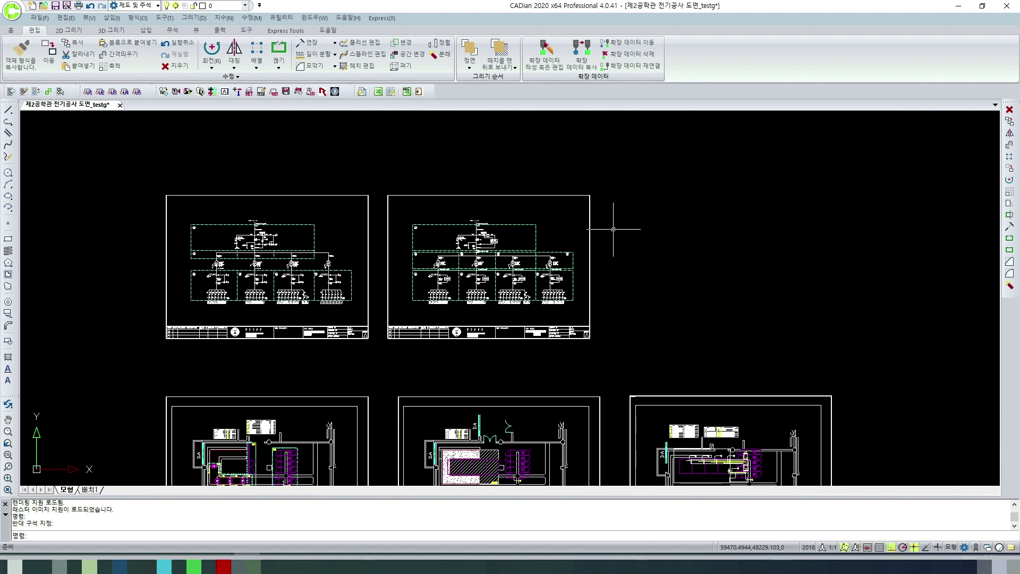
{"action": "key", "text": "Escape"}
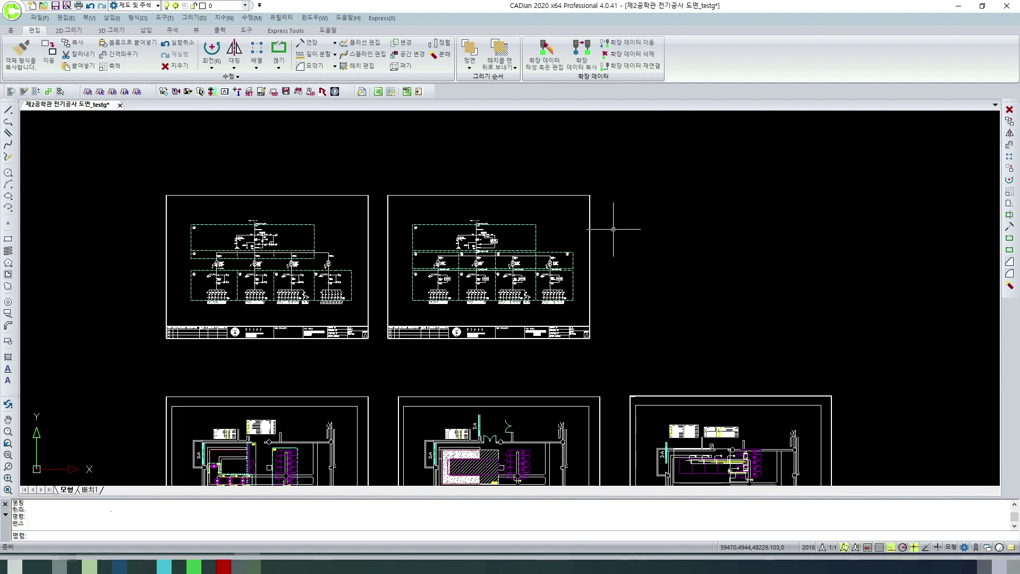
{"action": "type", "text": "l"}
{"action": "key", "text": "Return"}
{"action": "left_click", "coordinate": [650, 203]}
{"action": "left_click", "coordinate": [769, 205]}
{"action": "left_click", "coordinate": [770, 267]}
{"action": "left_click", "coordinate": [849, 266]}
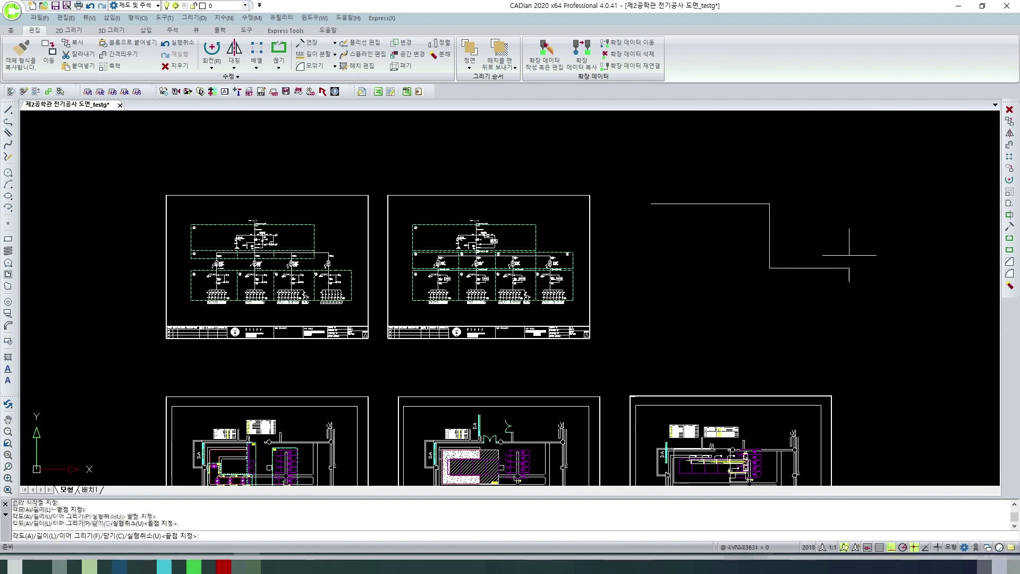
{"action": "key", "text": "Escape"}
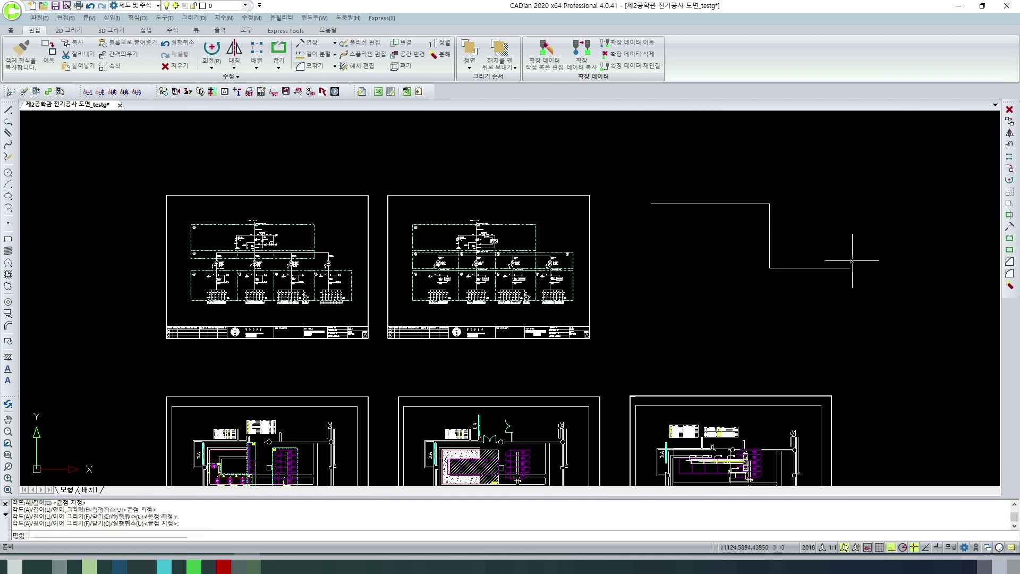
Select individual segments of the stepped Line path to check whether they are separate objects, and clear the selection.
{"action": "left_click", "coordinate": [837, 274]}
{"action": "left_click", "coordinate": [792, 223]}
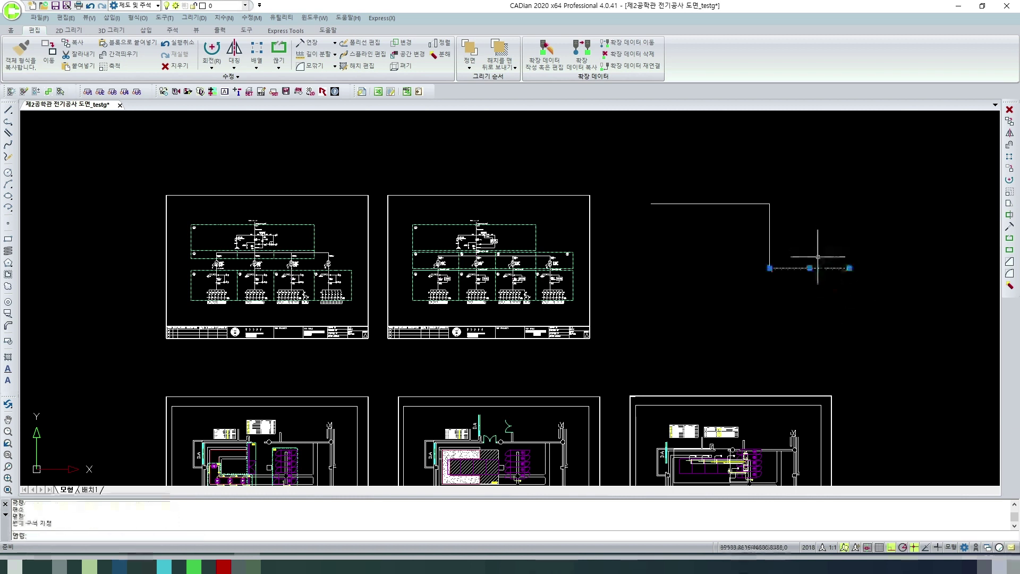
{"action": "left_click", "coordinate": [800, 271]}
{"action": "left_click", "coordinate": [755, 241]}
{"action": "key", "text": "Escape"}
{"action": "left_click", "coordinate": [740, 210]}
{"action": "left_click", "coordinate": [727, 194]}
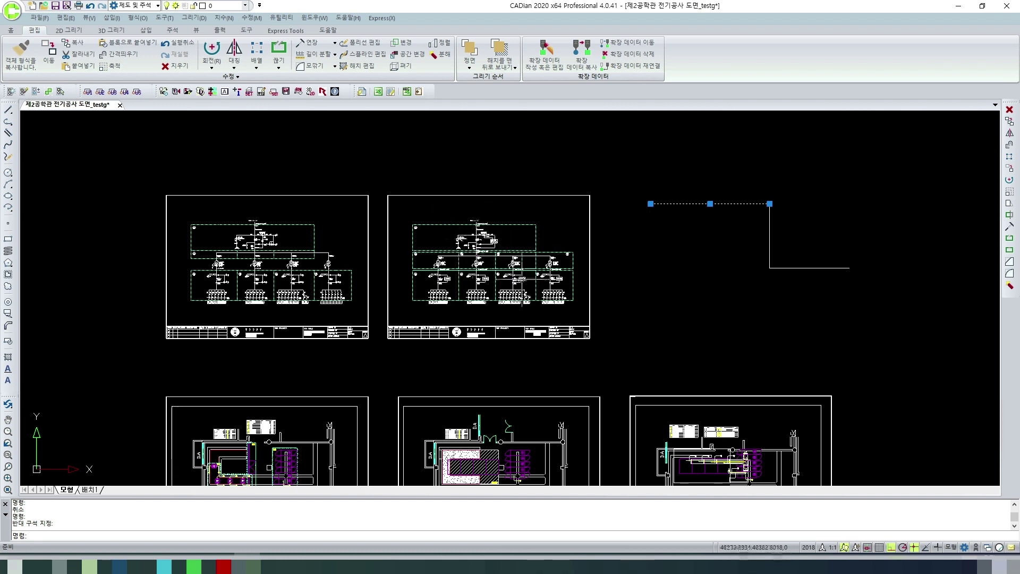
{"action": "key", "text": "Escape"}
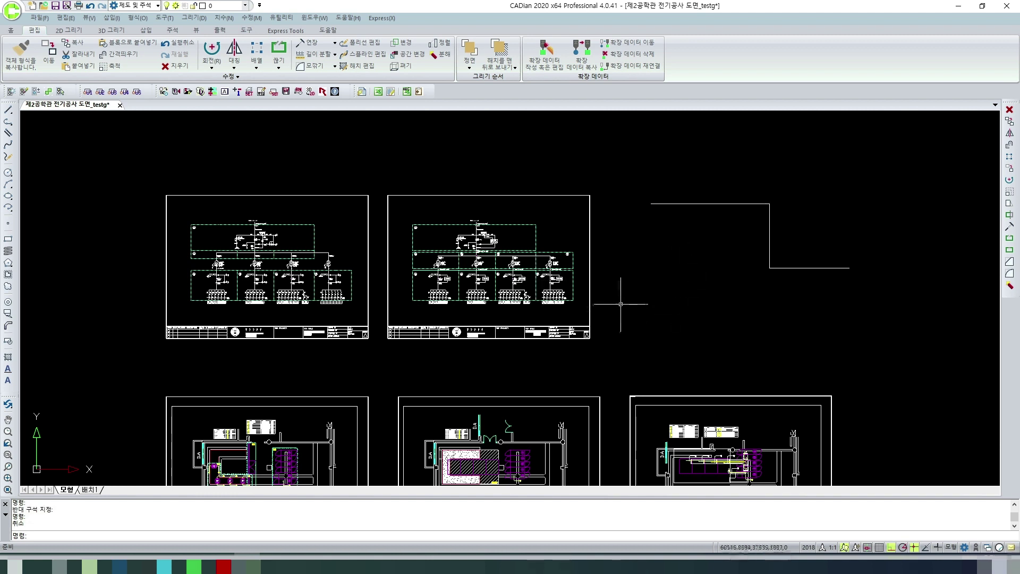
Draw a stepped three-segment Polyline just below the stepped Line path.
{"action": "type", "text": "p"}
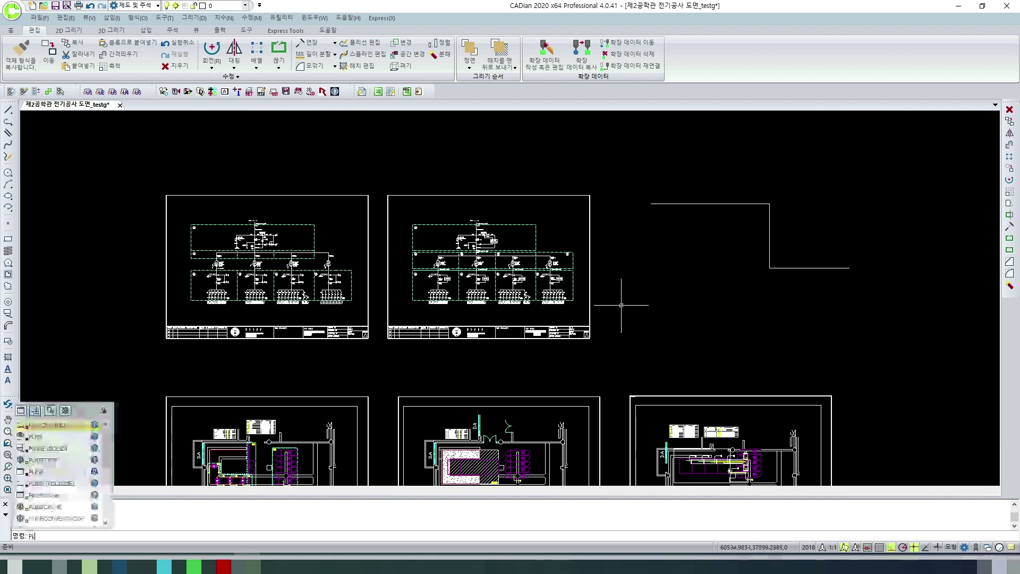
{"action": "type", "text": "l"}
{"action": "key", "text": "Return"}
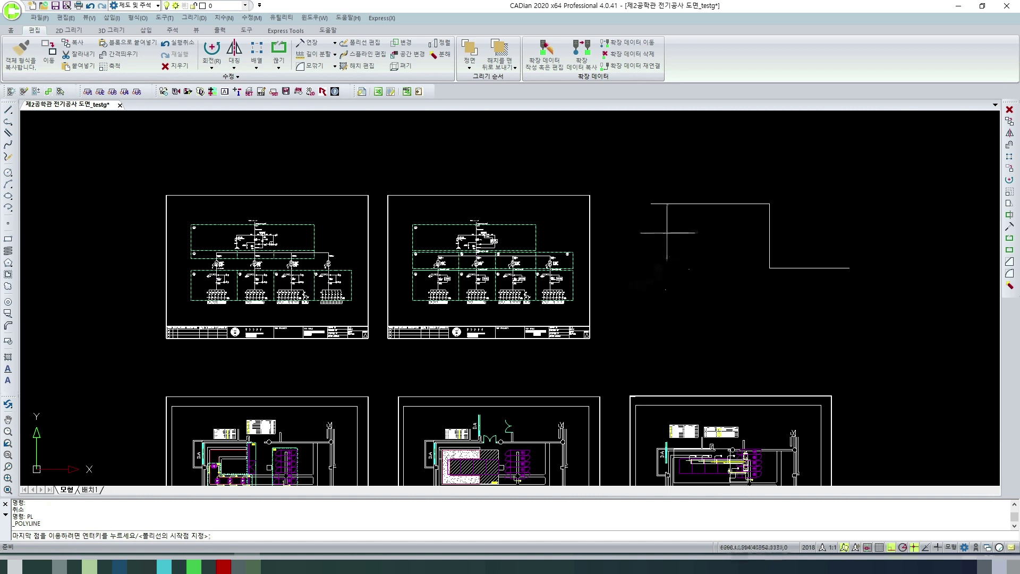
{"action": "left_click", "coordinate": [643, 247]}
{"action": "left_click", "coordinate": [732, 247]}
{"action": "left_click", "coordinate": [732, 282]}
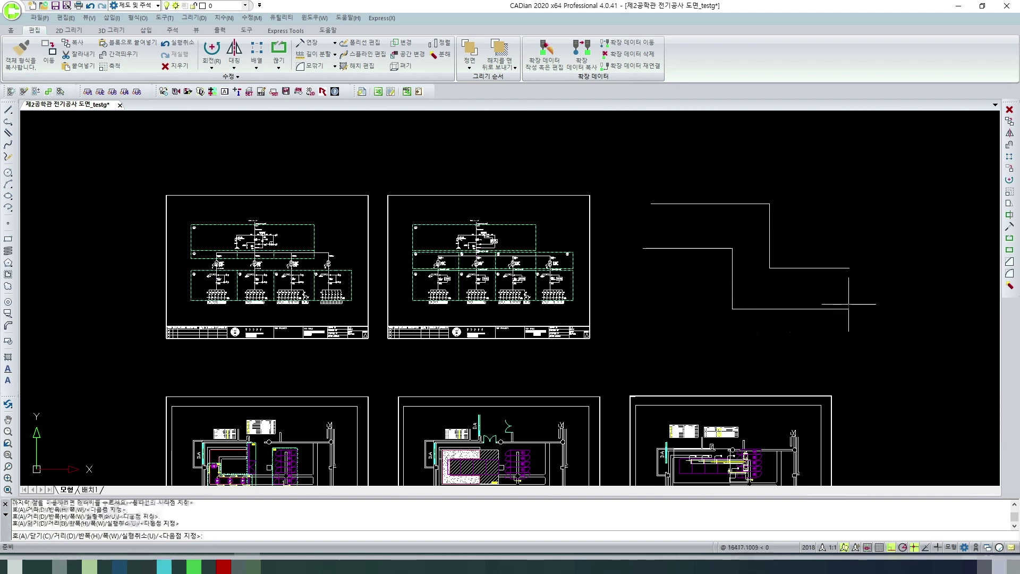
{"action": "left_click", "coordinate": [850, 309]}
{"action": "key", "text": "Return"}
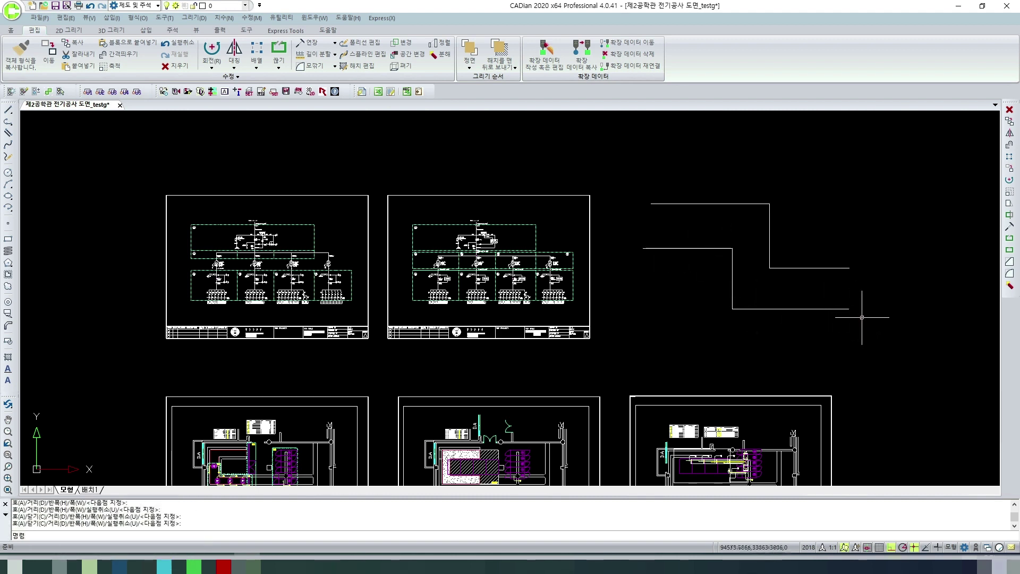
Compare how the two stepped paths select by picking the polyline, clearing it, and picking the Line path's lower horizontal segment.
{"action": "left_click", "coordinate": [865, 318]}
{"action": "left_click", "coordinate": [838, 300]}
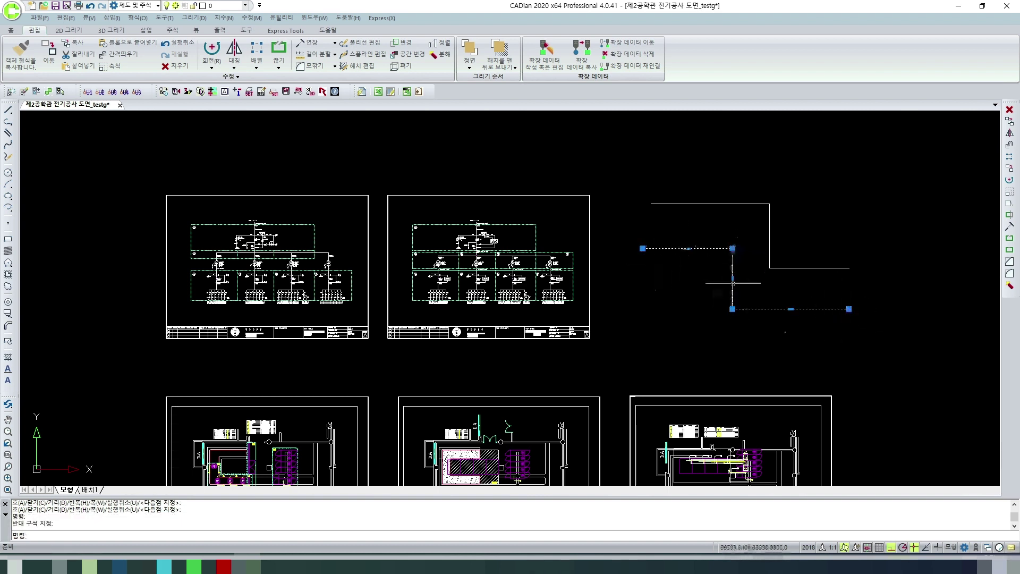
{"action": "left_click", "coordinate": [848, 309]}
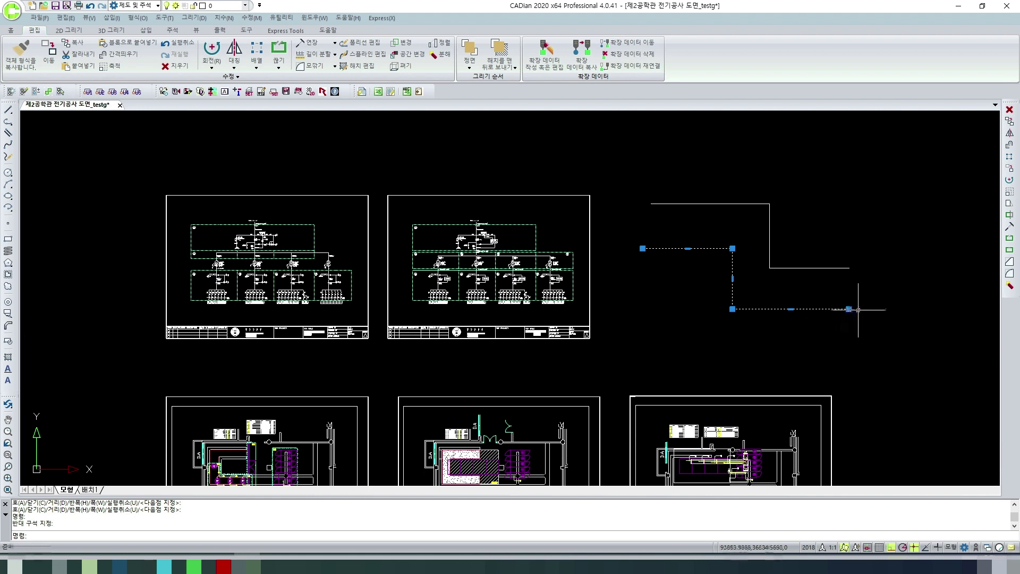
{"action": "key", "text": "Escape"}
{"action": "left_click", "coordinate": [797, 289]}
{"action": "left_click", "coordinate": [783, 261]}
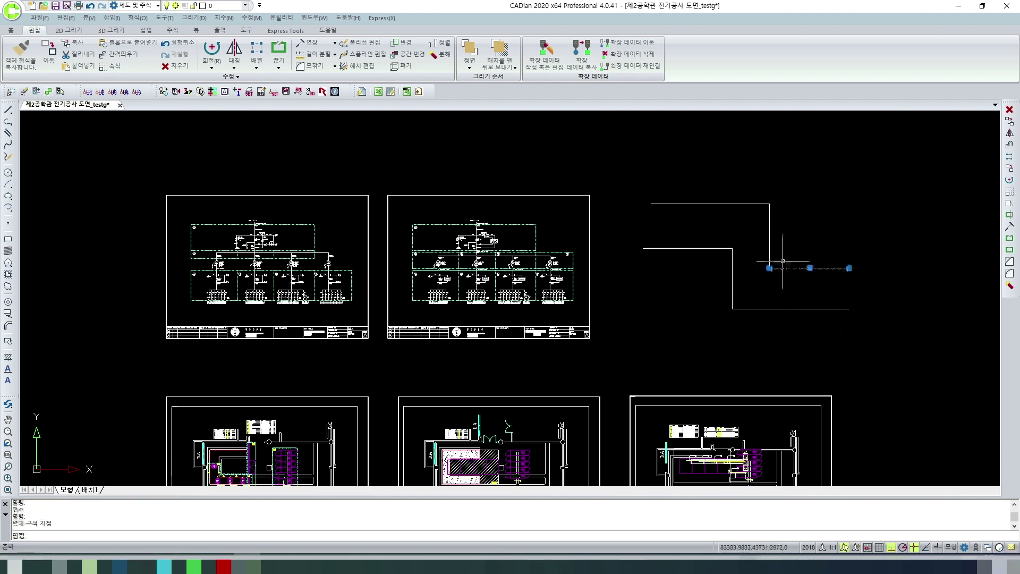
Delete all three separate Line segments of the upper stepped path.
{"action": "left_click", "coordinate": [769, 236]}
{"action": "key", "text": "Escape"}
{"action": "left_click", "coordinate": [756, 225]}
{"action": "left_click", "coordinate": [738, 207]}
{"action": "key", "text": "Escape"}
{"action": "left_click", "coordinate": [802, 274]}
{"action": "left_click", "coordinate": [762, 188]}
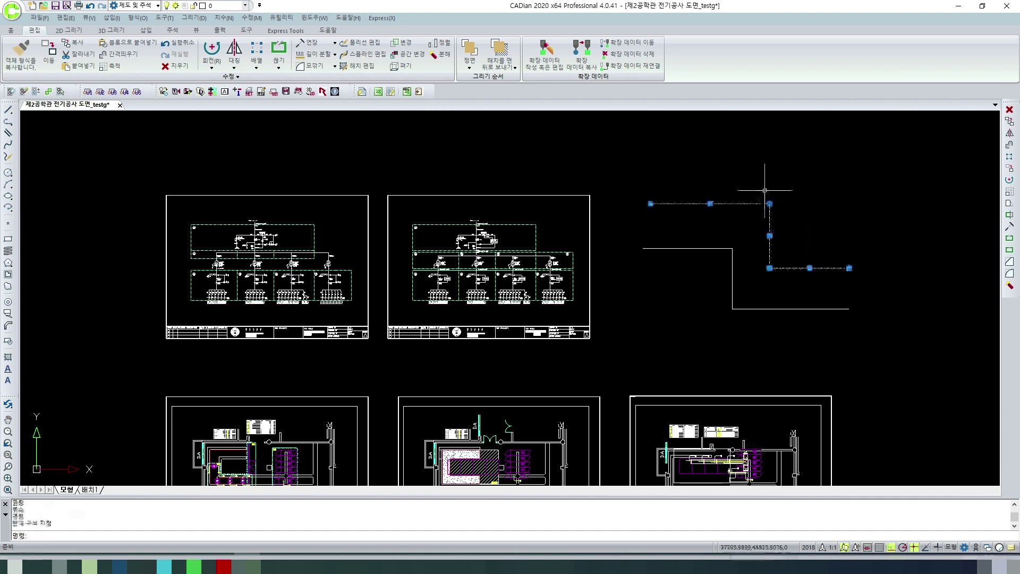
{"action": "key", "text": "Delete"}
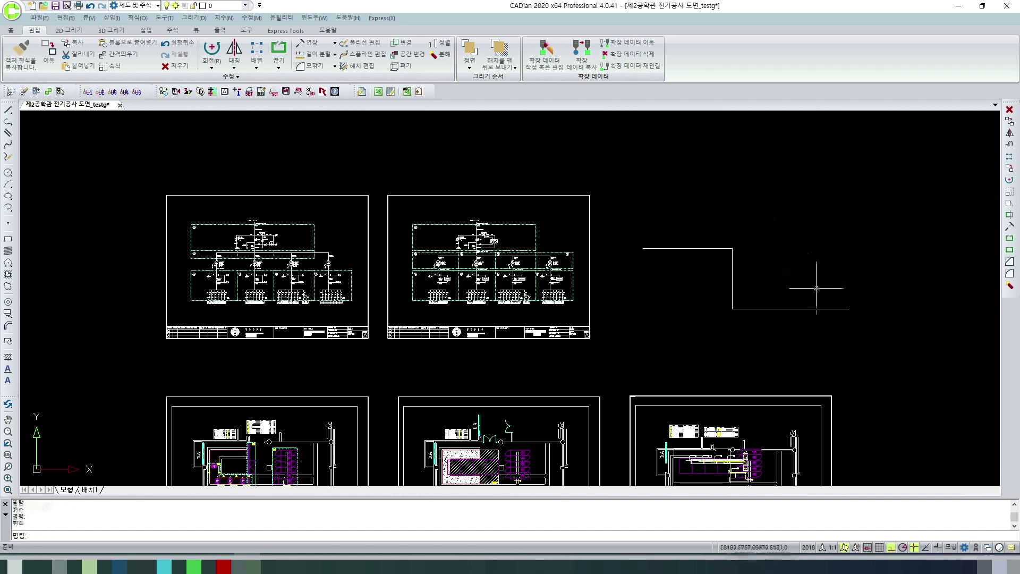
Draw a two-segment L-shaped Polyline in the empty space beyond the stepped polyline's lower end.
{"action": "middle_click_drag", "start_coordinate": [812, 284], "coordinate": [714, 284]}
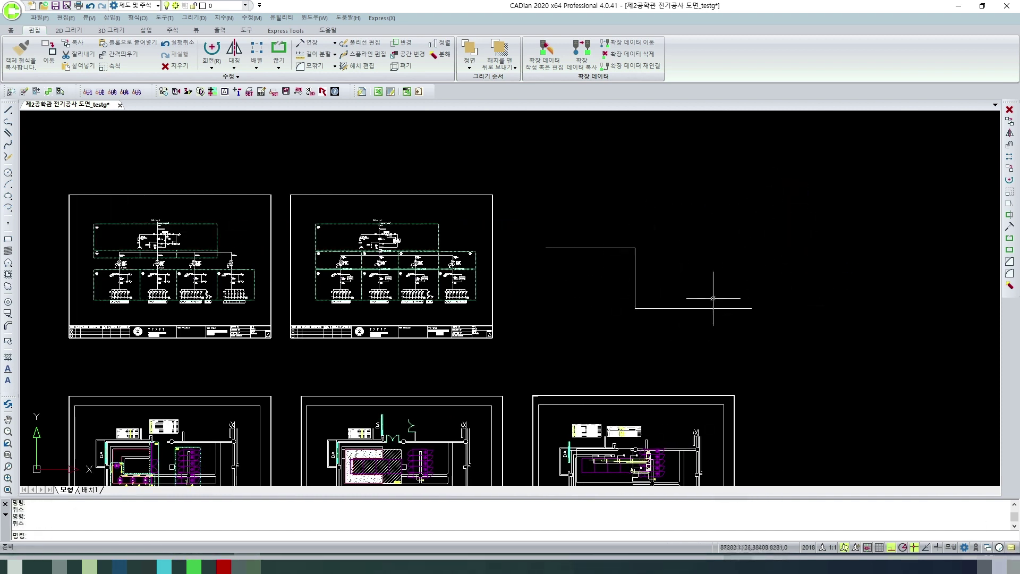
{"action": "type", "text": "pl"}
{"action": "key", "text": "Return"}
{"action": "left_click", "coordinate": [770, 268]}
{"action": "left_click", "coordinate": [770, 214]}
{"action": "left_click", "coordinate": [849, 214]}
{"action": "key", "text": "Escape"}
Draw a four-segment Polyline forming an open rectangle below the L-shaped polyline.
{"action": "key", "text": "Return"}
{"action": "left_click", "coordinate": [857, 305]}
{"action": "left_click", "coordinate": [929, 358]}
{"action": "left_click", "coordinate": [876, 384]}
{"action": "left_click", "coordinate": [797, 361]}
{"action": "left_click", "coordinate": [793, 336]}
{"action": "key", "text": "Escape"}
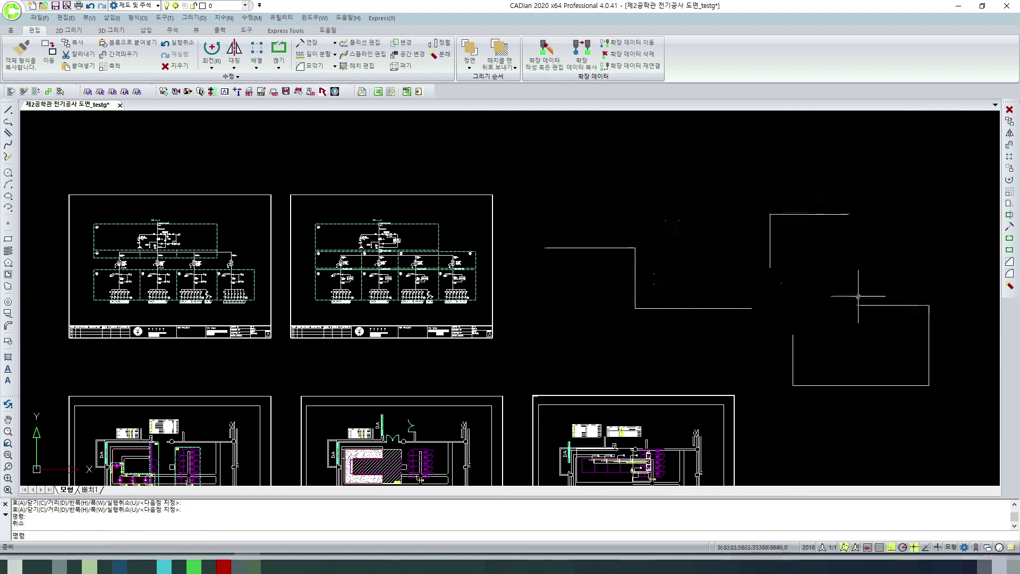
Move the L-shaped and open-rectangle polylines so they connect end to end with the stepped polyline.
{"action": "left_click", "coordinate": [808, 285]}
{"action": "left_click", "coordinate": [768, 259]}
{"action": "type", "text": "m"}
{"action": "key", "text": "Return"}
{"action": "left_click", "coordinate": [770, 267]}
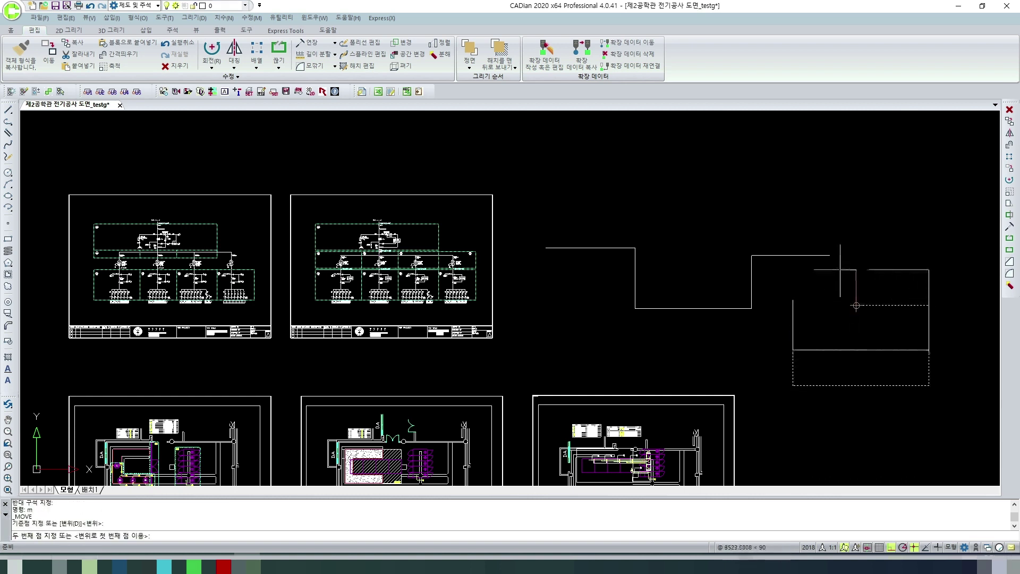
{"action": "left_click", "coordinate": [814, 255]}
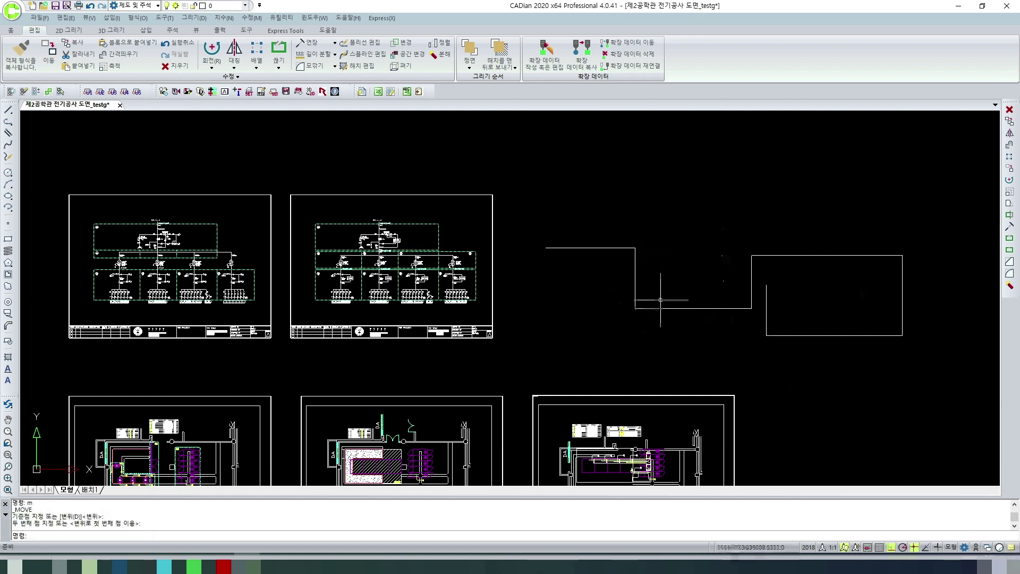
Select each of the three touching polylines in turn to check whether they are separate objects, and clear the selection.
{"action": "left_click", "coordinate": [659, 279]}
{"action": "left_click", "coordinate": [614, 264]}
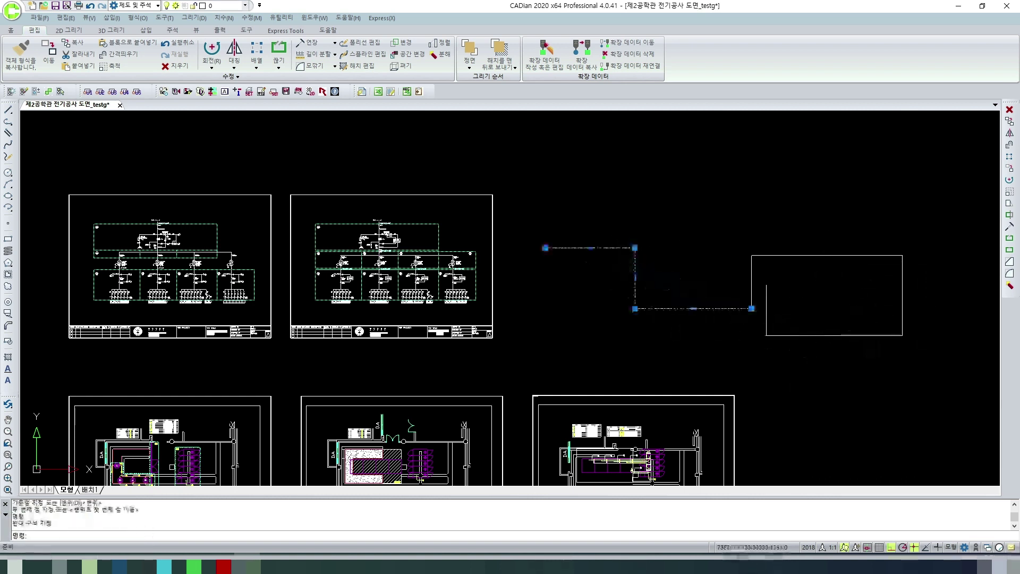
{"action": "key", "text": "Escape"}
{"action": "left_click", "coordinate": [874, 334]}
{"action": "key", "text": "Escape"}
{"action": "left_click", "coordinate": [788, 256]}
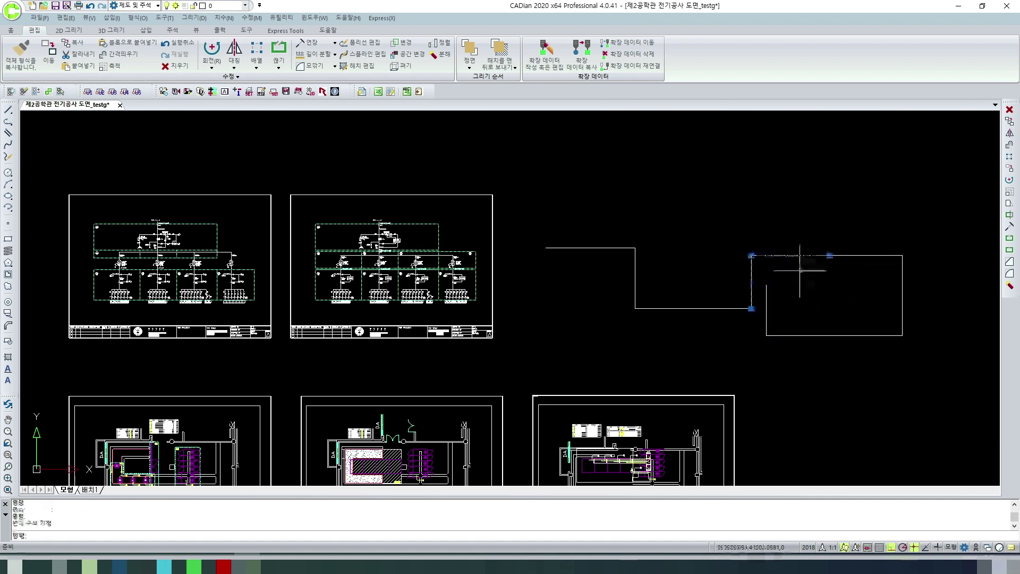
{"action": "key", "text": "Escape"}
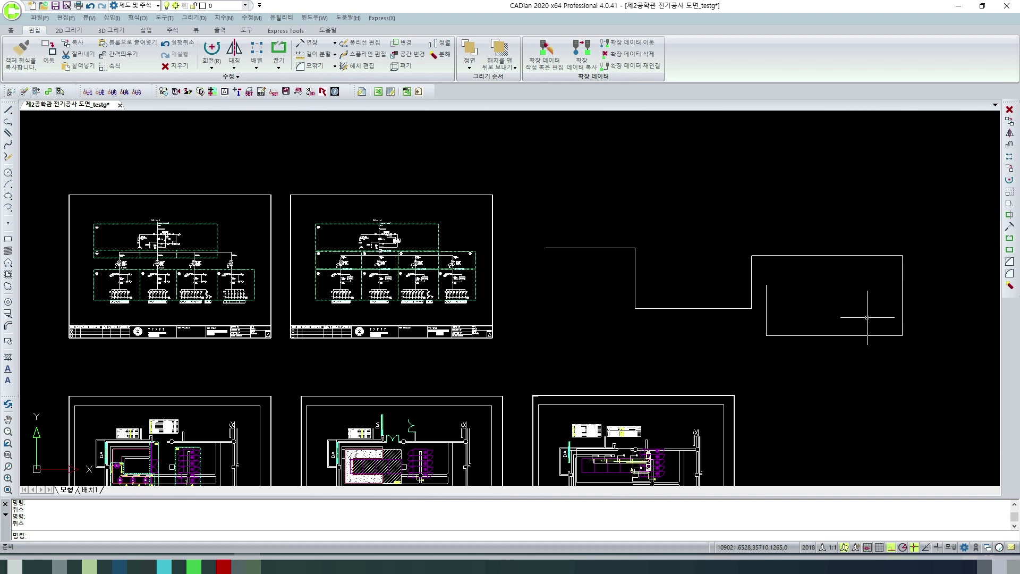
{"action": "type", "text": "PE"}
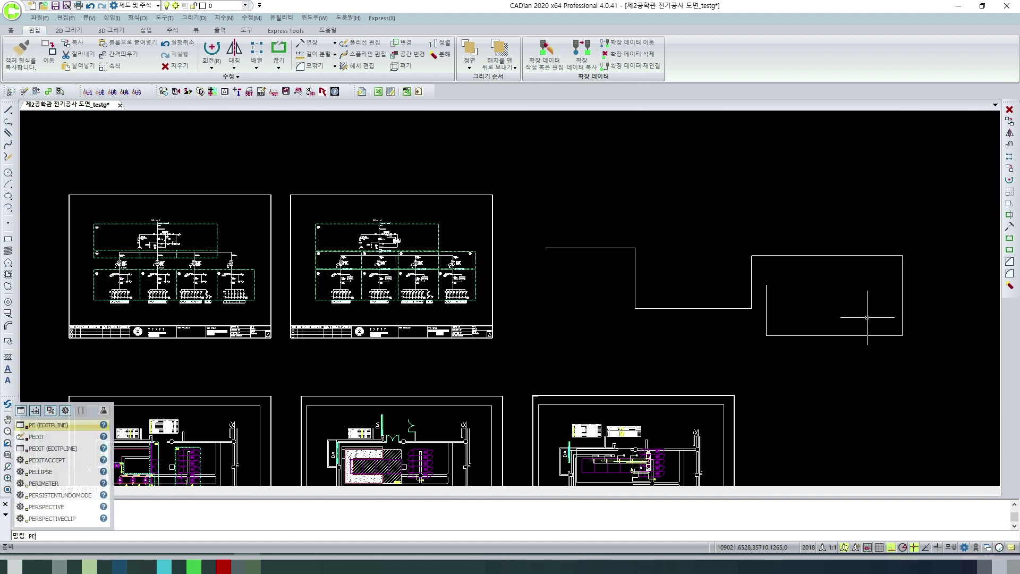
{"action": "key", "text": "Return"}
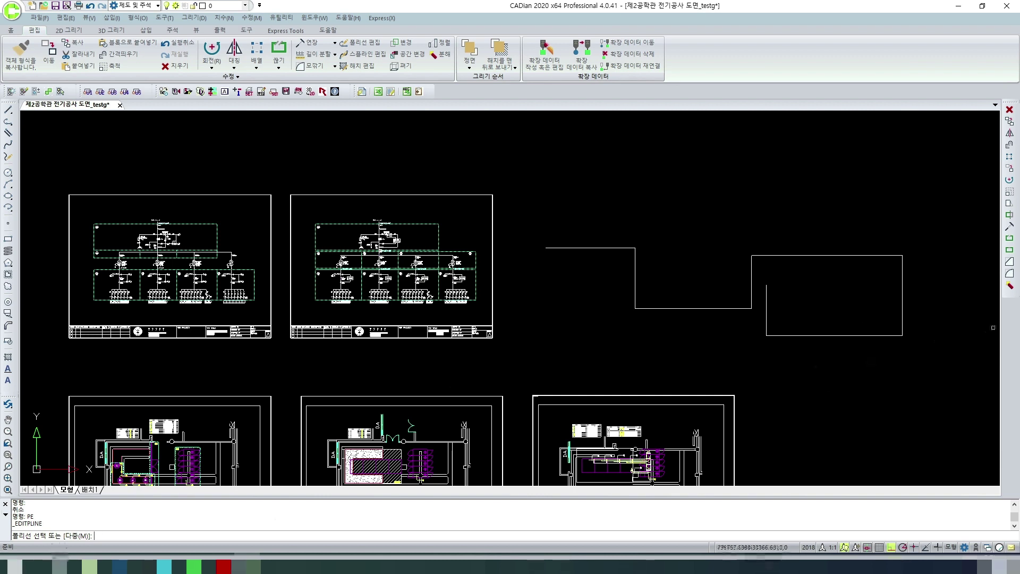
{"action": "left_click", "coordinate": [893, 352]}
{"action": "left_click", "coordinate": [786, 334]}
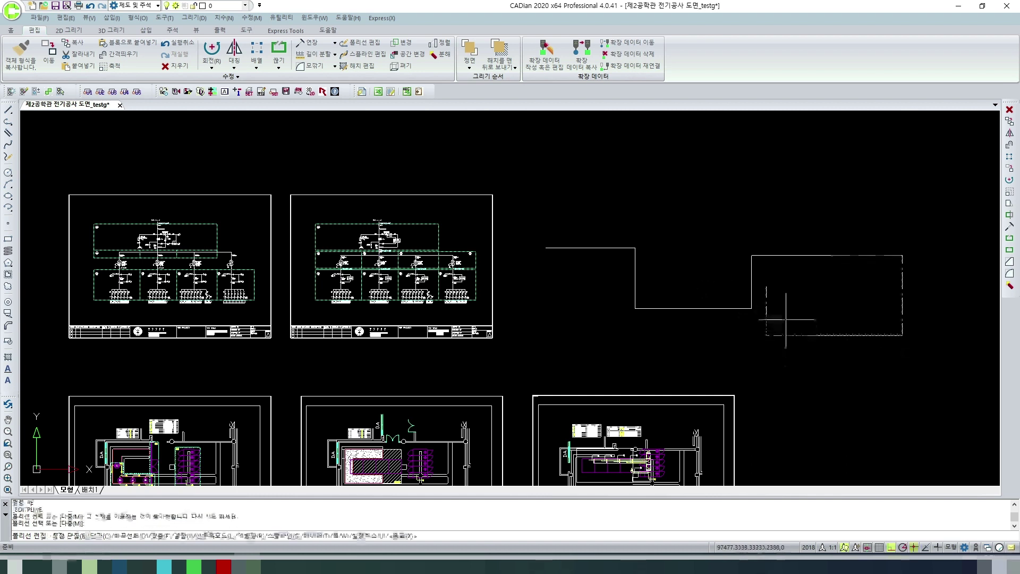
{"action": "key", "text": "Escape"}
Join the three touching polylines into one using polyline editing with the Multiple and Join options and a fuzz distance of 0.
{"action": "type", "text": "pe"}
{"action": "key", "text": "Return"}
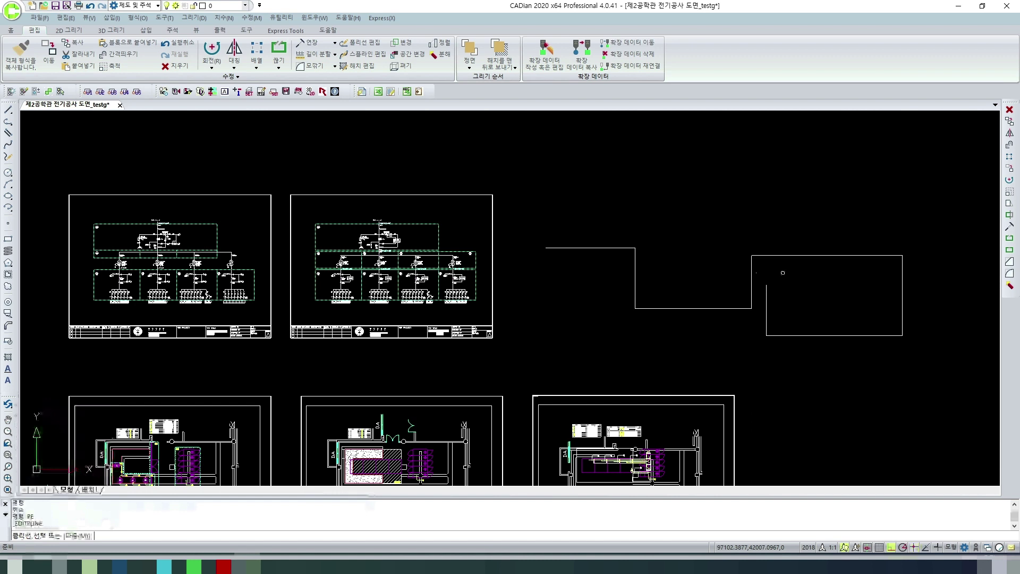
{"action": "type", "text": "m"}
{"action": "key", "text": "Return"}
{"action": "left_click", "coordinate": [854, 255]}
{"action": "left_click", "coordinate": [801, 256]}
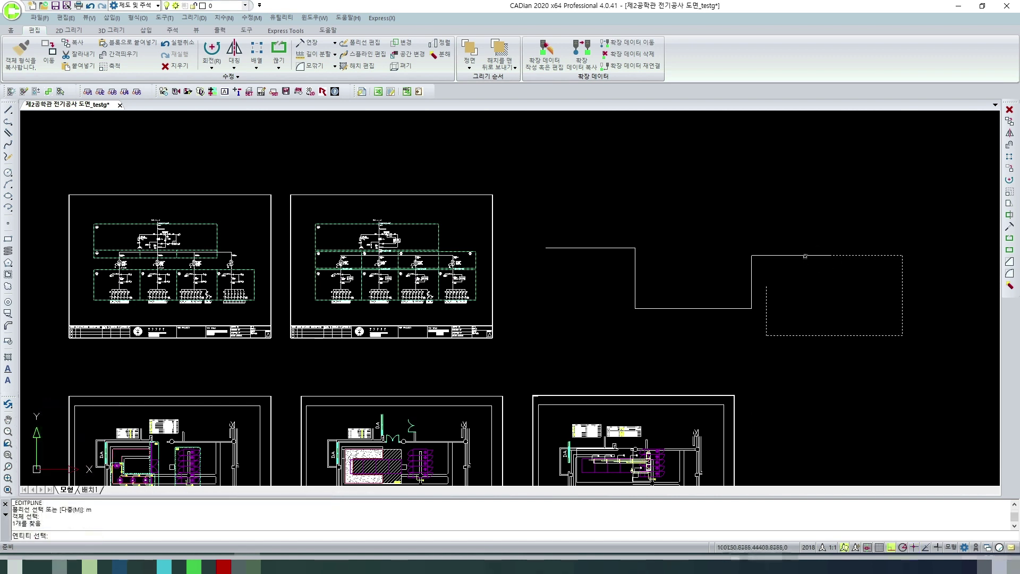
{"action": "left_click", "coordinate": [659, 307]}
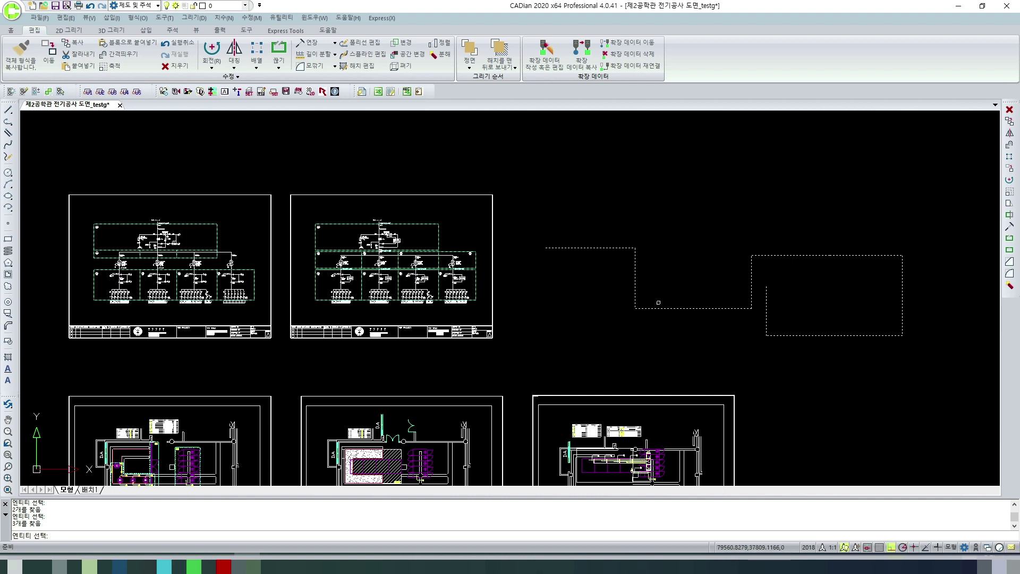
{"action": "key", "text": "Return"}
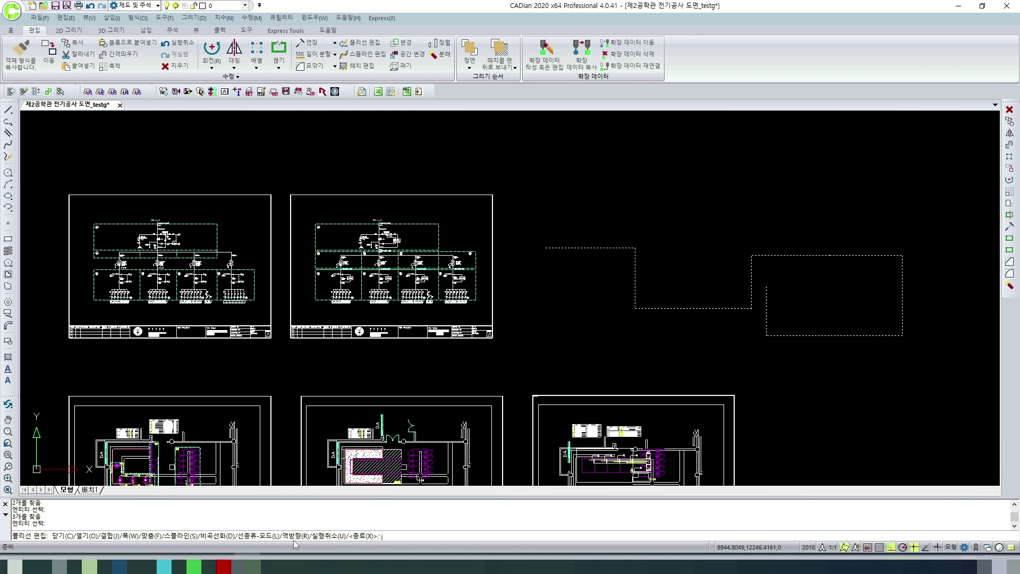
{"action": "type", "text": "j"}
{"action": "key", "text": "Return"}
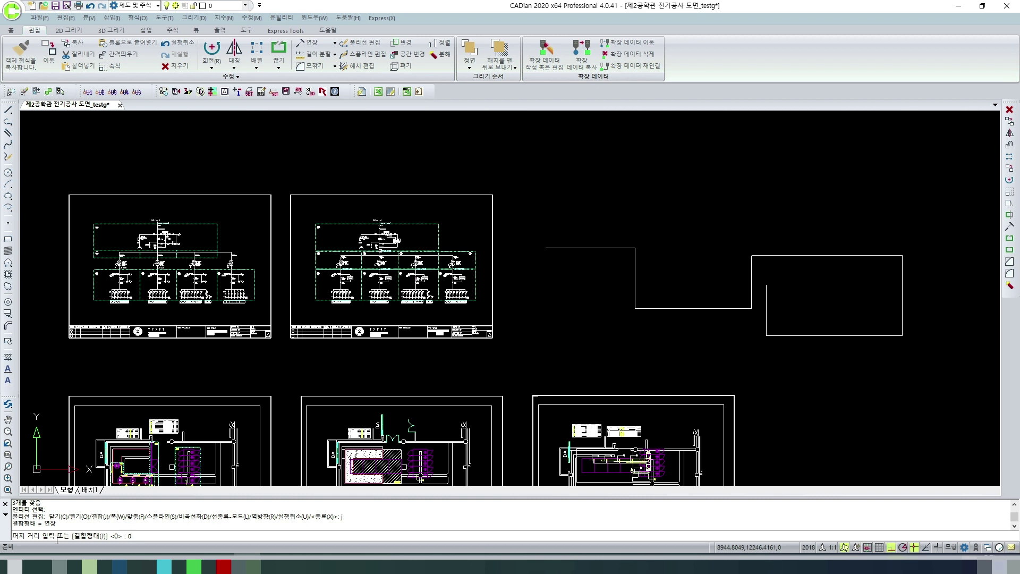
{"action": "key", "text": "Return"}
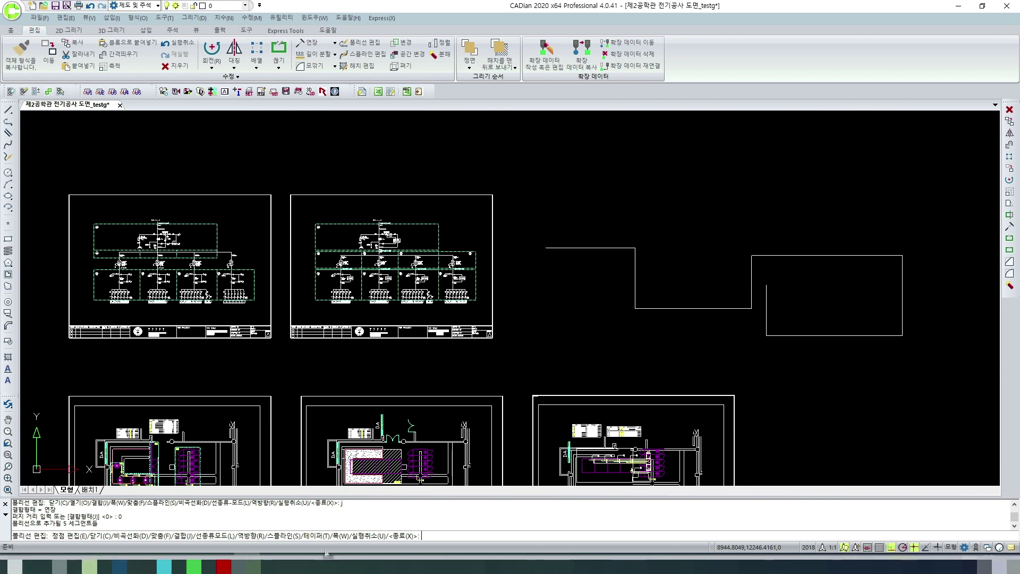
{"action": "key", "text": "Return"}
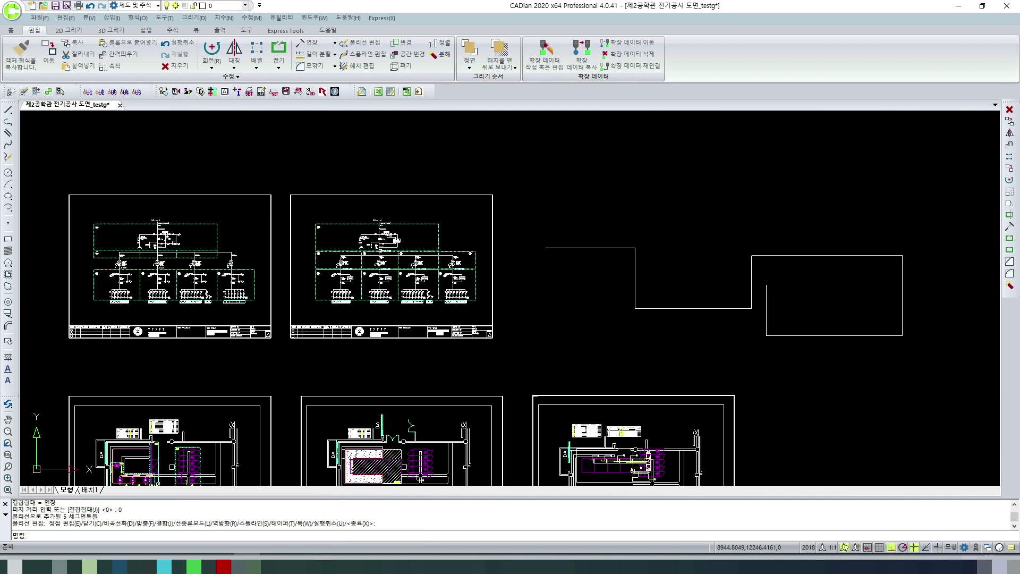
{"action": "key", "text": "Escape"}
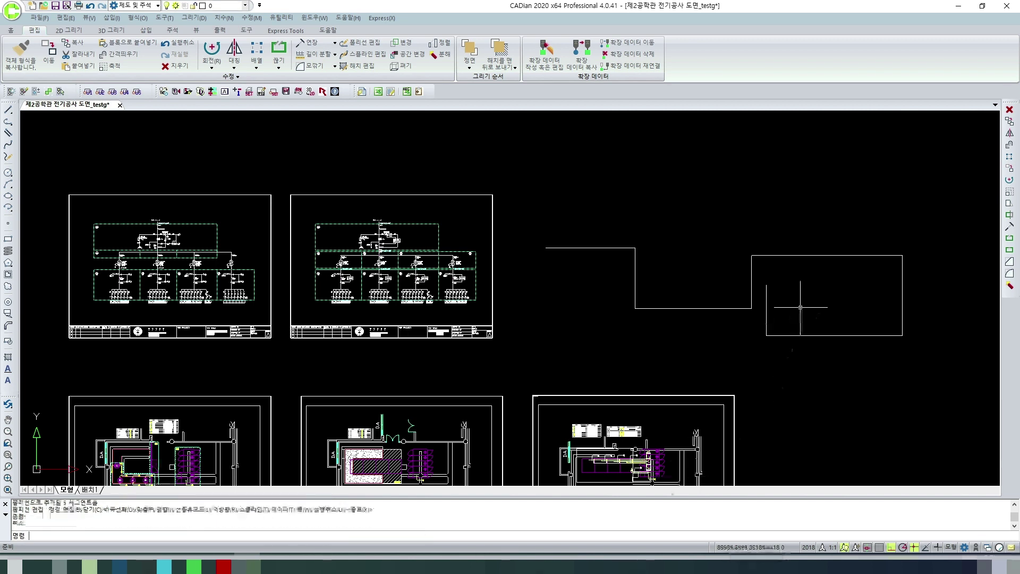
Check that the joined path selects as one object and inspect its length in the properties palette.
{"action": "left_click", "coordinate": [811, 255]}
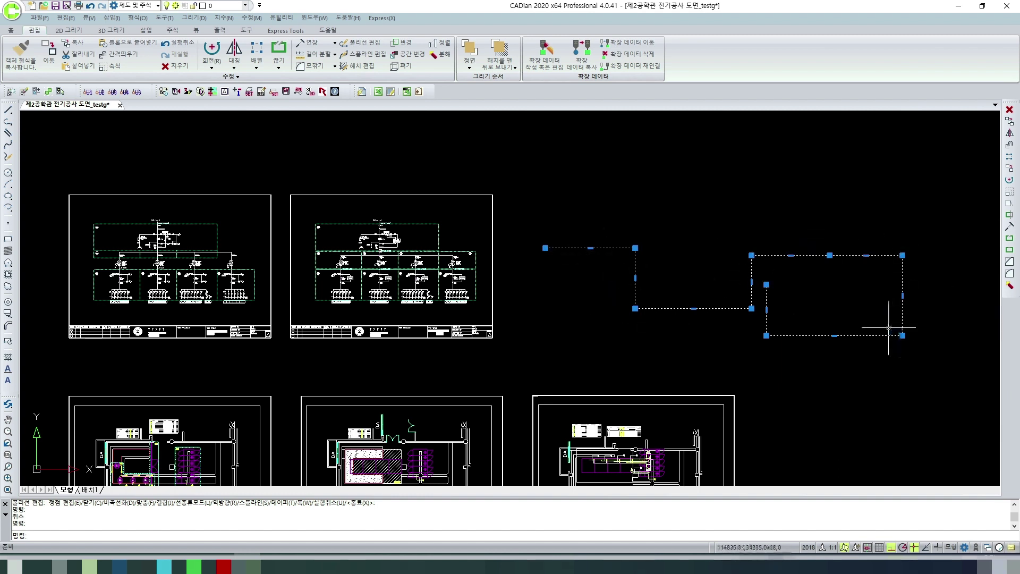
{"action": "key", "text": "Escape"}
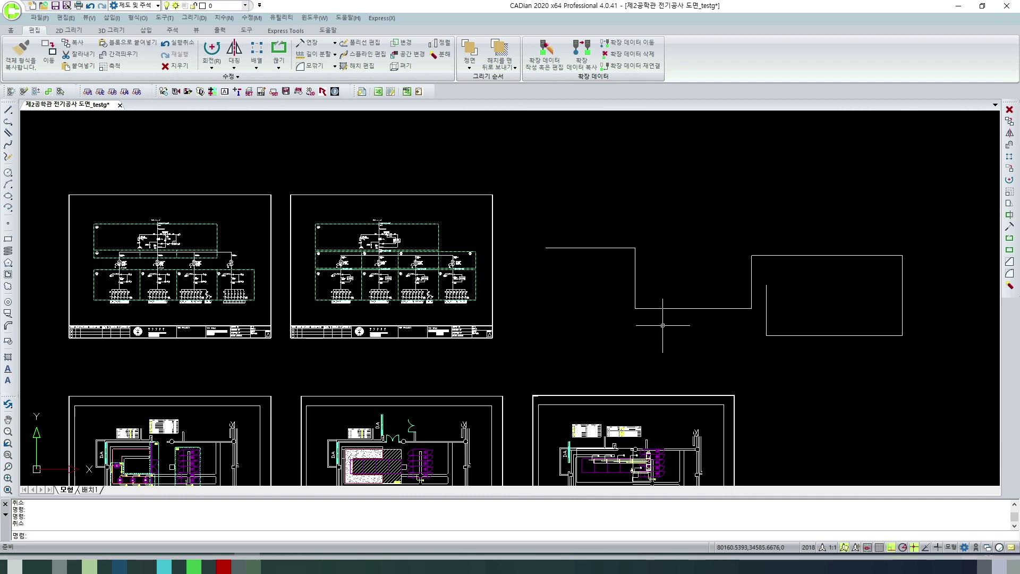
{"action": "type", "text": "ch"}
{"action": "key", "text": "Return"}
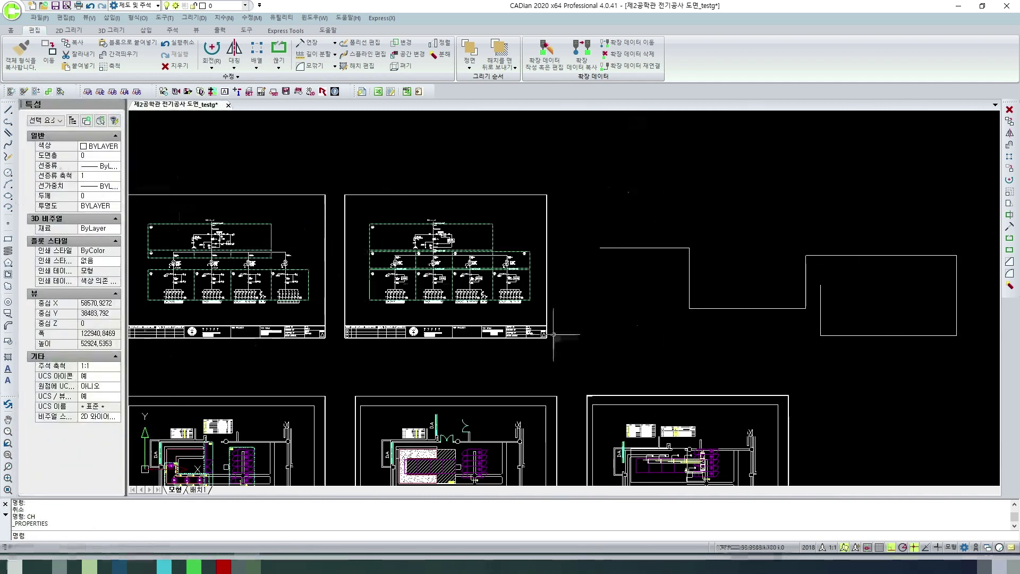
{"action": "left_click", "coordinate": [744, 308]}
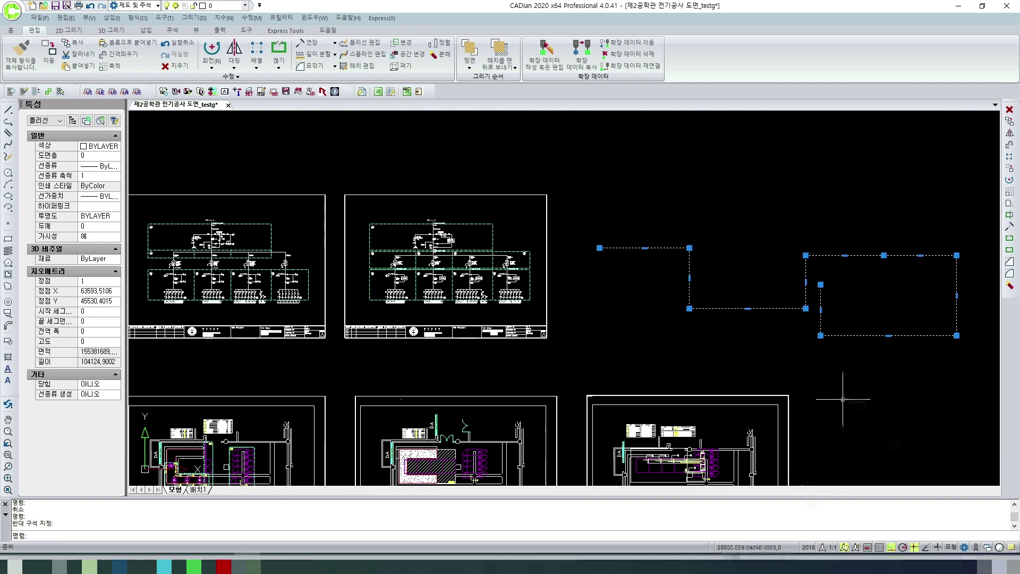
{"action": "key", "text": "Escape"}
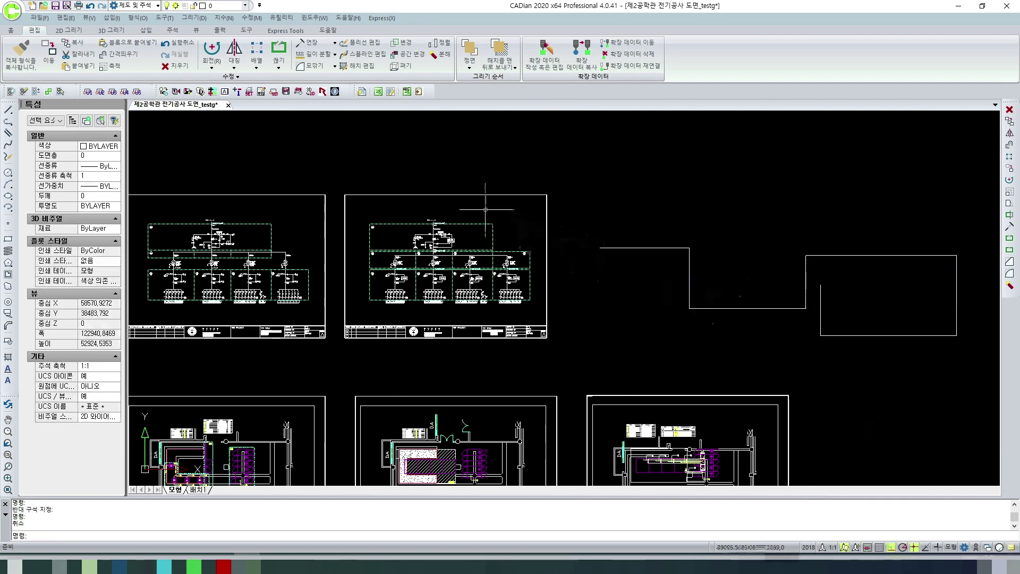
Inspect the edges of the upper dashed frame in the second single-line diagram sheet to see whether they are separate lines.
{"action": "scroll", "coordinate": [481, 209], "scroll_direction": "up", "scroll_amount": 4}
{"action": "scroll", "coordinate": [467, 220], "scroll_direction": "up", "scroll_amount": 3}
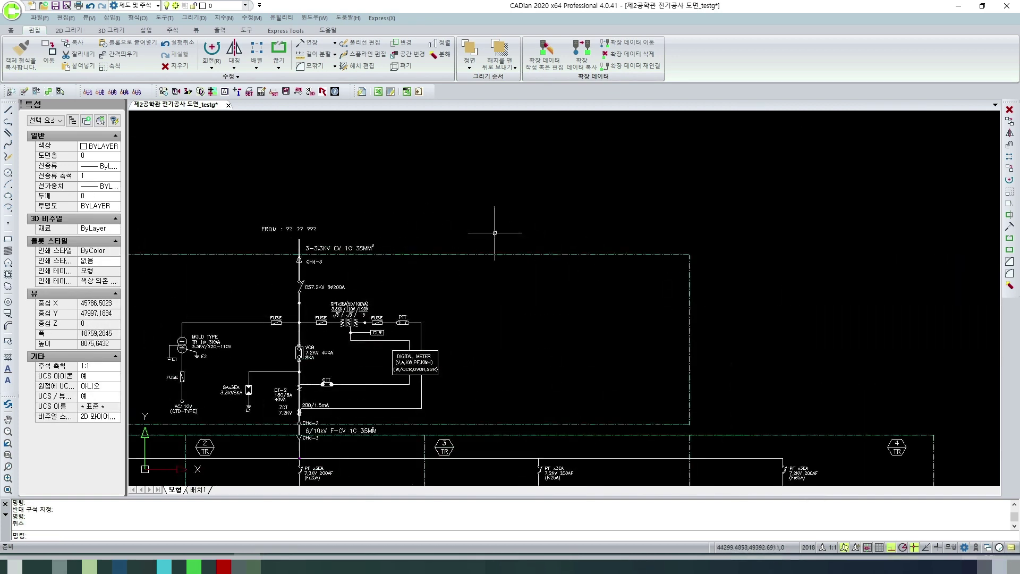
{"action": "scroll", "coordinate": [558, 286], "scroll_direction": "up", "scroll_amount": 2}
{"action": "left_click", "coordinate": [556, 267]}
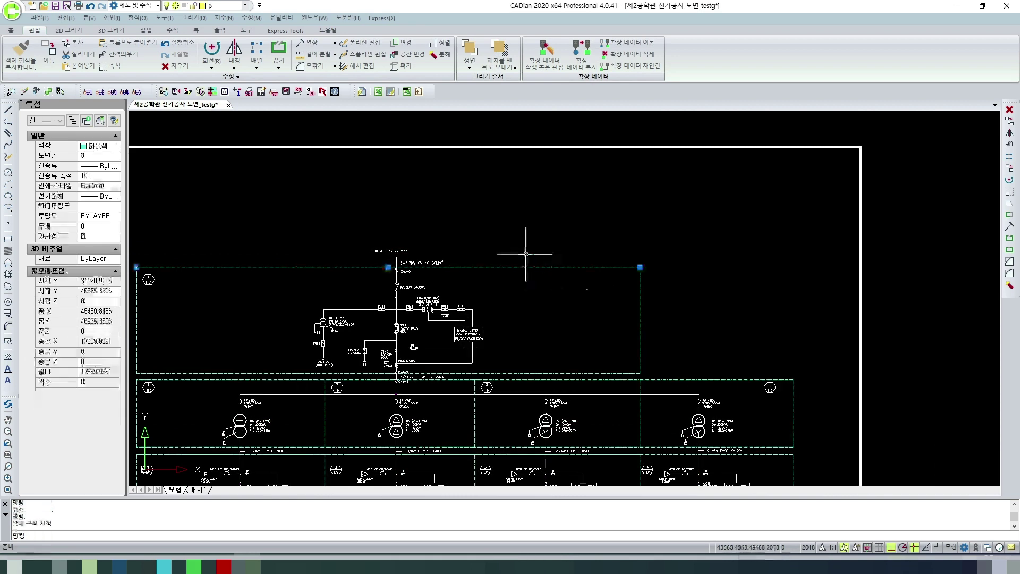
{"action": "key", "text": "Escape"}
{"action": "left_click", "coordinate": [639, 298]}
{"action": "key", "text": "Escape"}
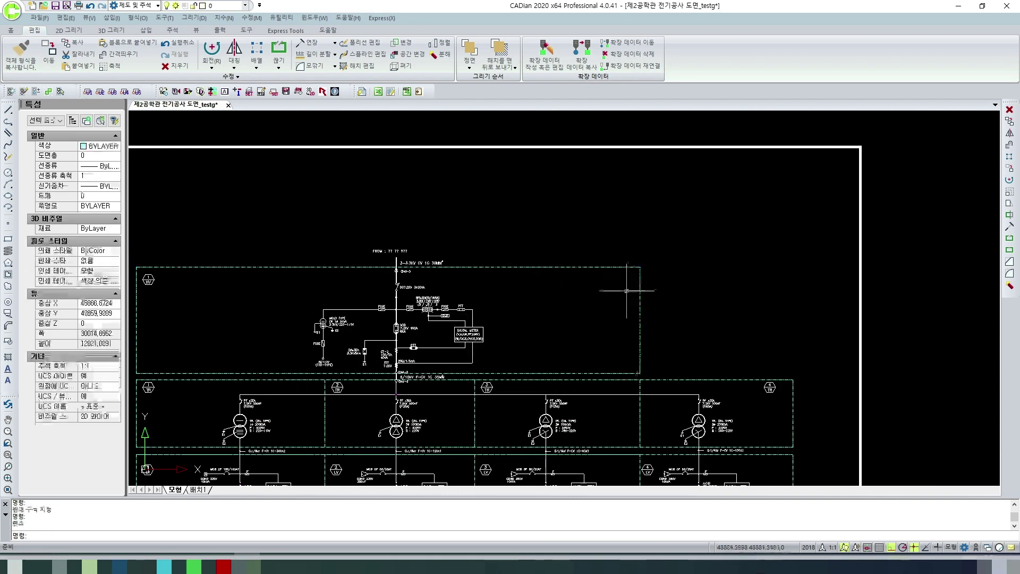
{"action": "left_click", "coordinate": [595, 287]}
{"action": "left_click", "coordinate": [578, 265]}
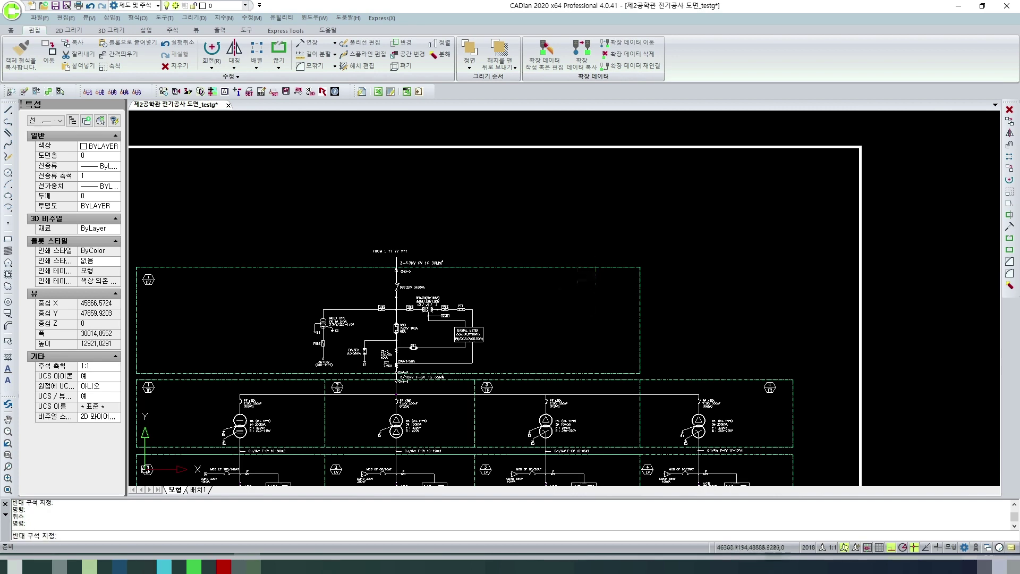
{"action": "key", "text": "Escape"}
{"action": "scroll", "coordinate": [611, 300], "scroll_direction": "down", "scroll_amount": 2}
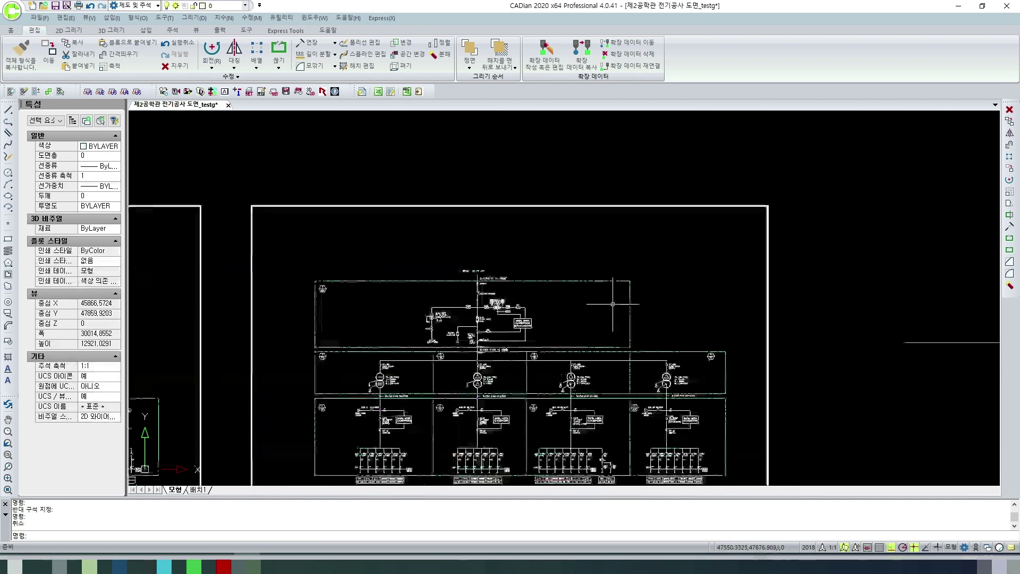
{"action": "type", "text": "pl"}
{"action": "key", "text": "Return"}
{"action": "left_click", "coordinate": [516, 259]}
{"action": "key", "text": "Escape"}
Inspect the properties of the cyan dashed rectangle inside the open white outline above the sheets, and clear the selection.
{"action": "scroll", "coordinate": [584, 298], "scroll_direction": "down", "scroll_amount": 5}
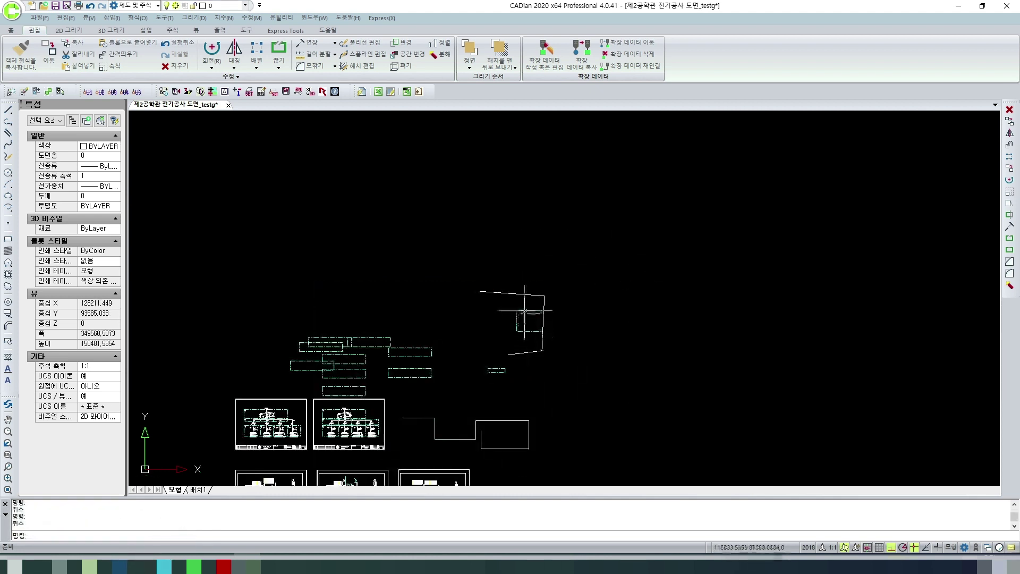
{"action": "scroll", "coordinate": [523, 321], "scroll_direction": "up", "scroll_amount": 3}
{"action": "left_click", "coordinate": [522, 319]}
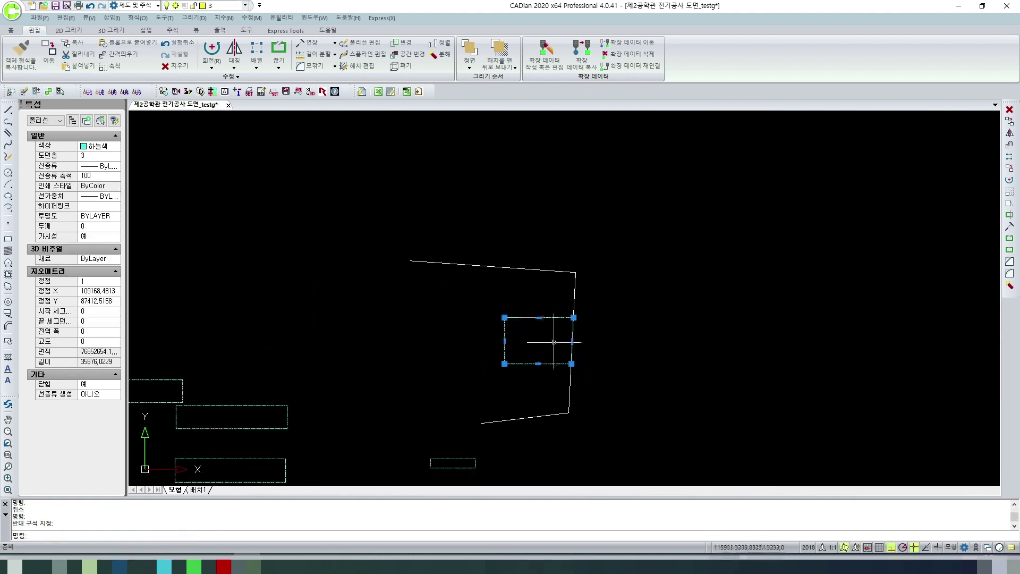
{"action": "key", "text": "Escape"}
Move the dashed rectangle so that its lower-left corner sits on the upper-right corner of the open white polyline.
{"action": "left_click", "coordinate": [538, 318]}
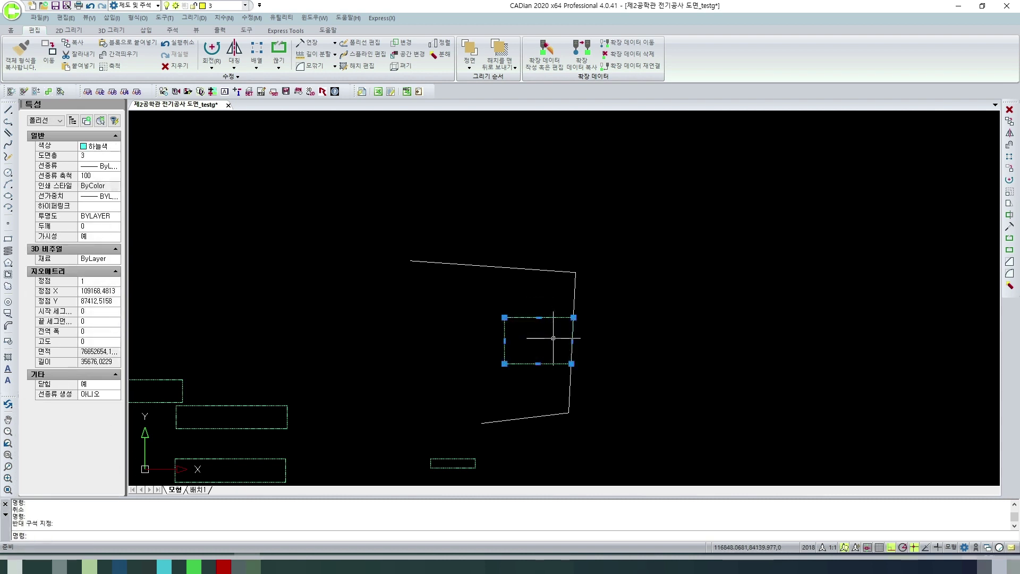
{"action": "type", "text": "m"}
{"action": "key", "text": "Return"}
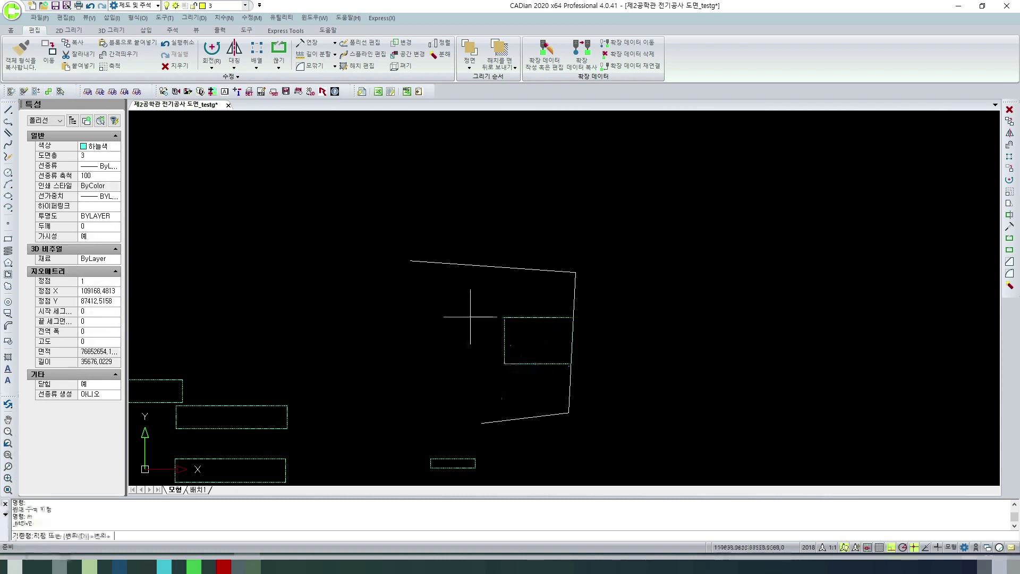
{"action": "left_click", "coordinate": [504, 364]}
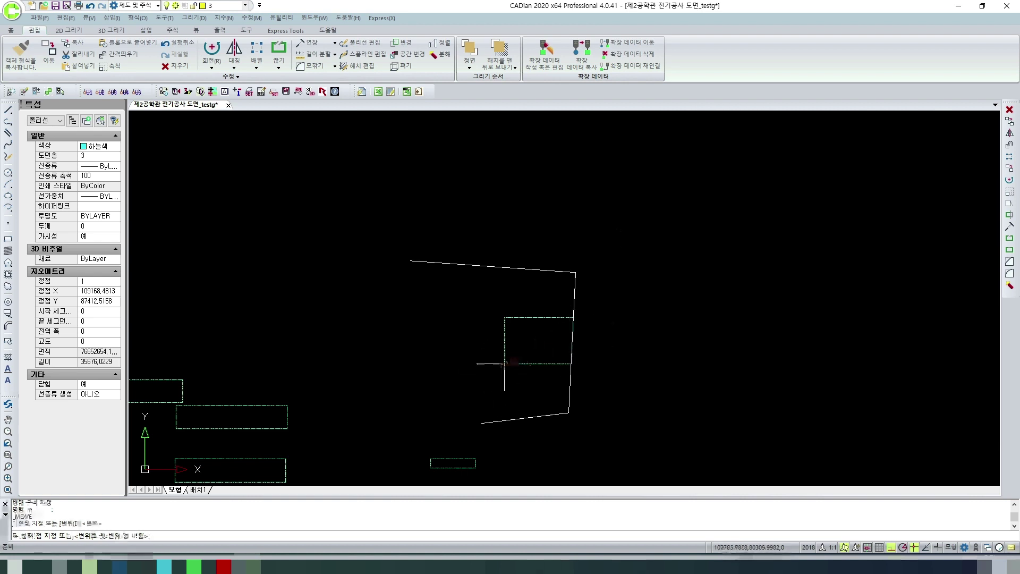
{"action": "left_click", "coordinate": [575, 273]}
{"action": "key", "text": "Escape"}
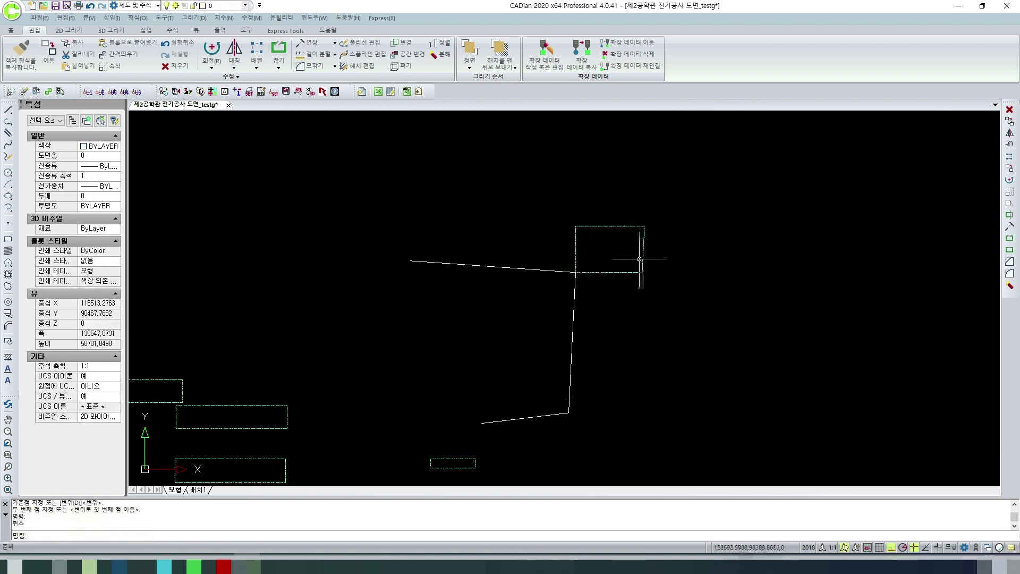
{"action": "key", "text": "Escape"}
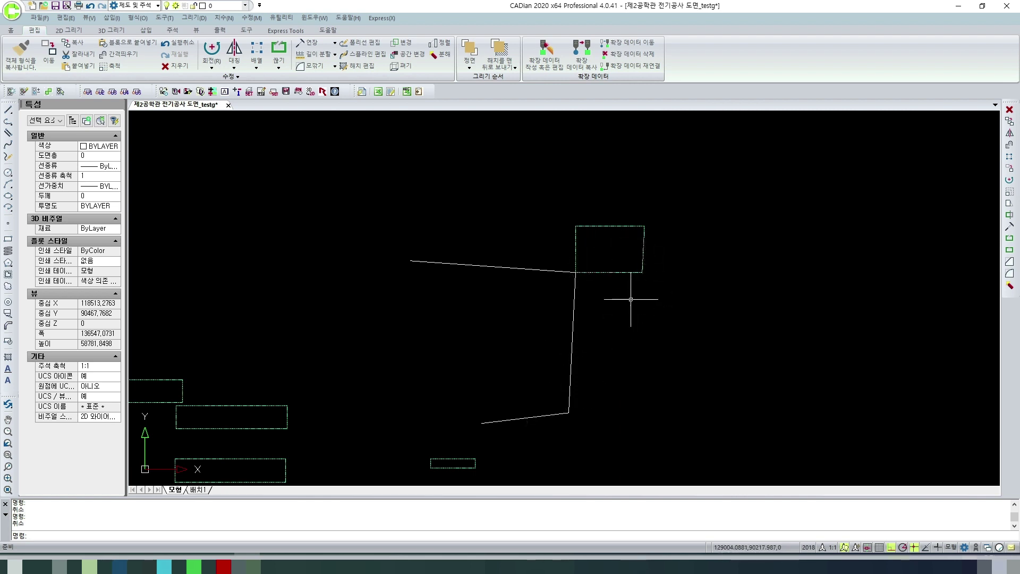
Rotate the dashed rectangle about the shared corner with the reference-angle option, aligning its bottom edge with the polyline's near-vertical segment.
{"action": "type", "text": "ro"}
{"action": "key", "text": "Return"}
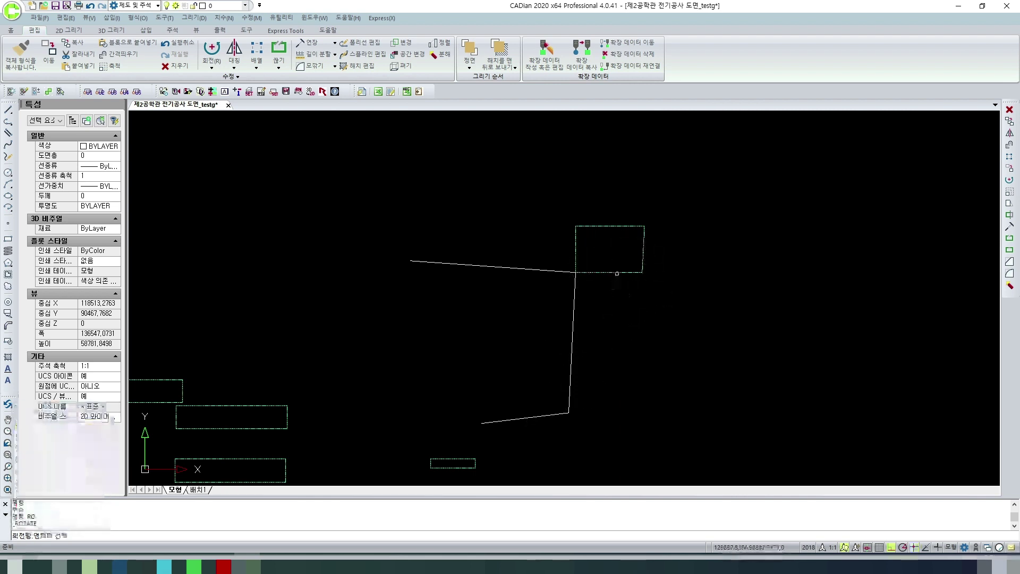
{"action": "key", "text": "Return"}
{"action": "left_click", "coordinate": [576, 272]}
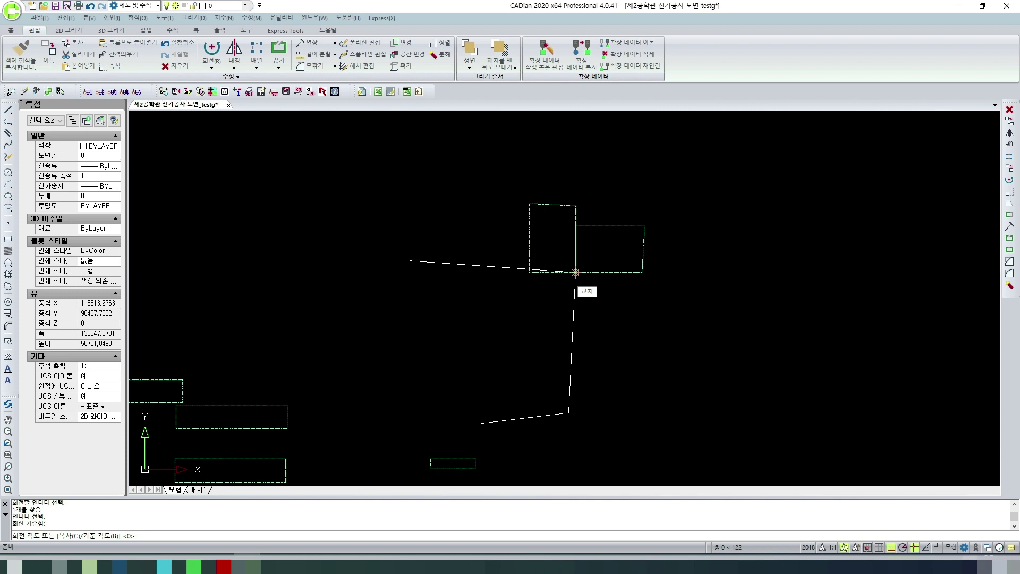
{"action": "type", "text": "b"}
{"action": "key", "text": "Return"}
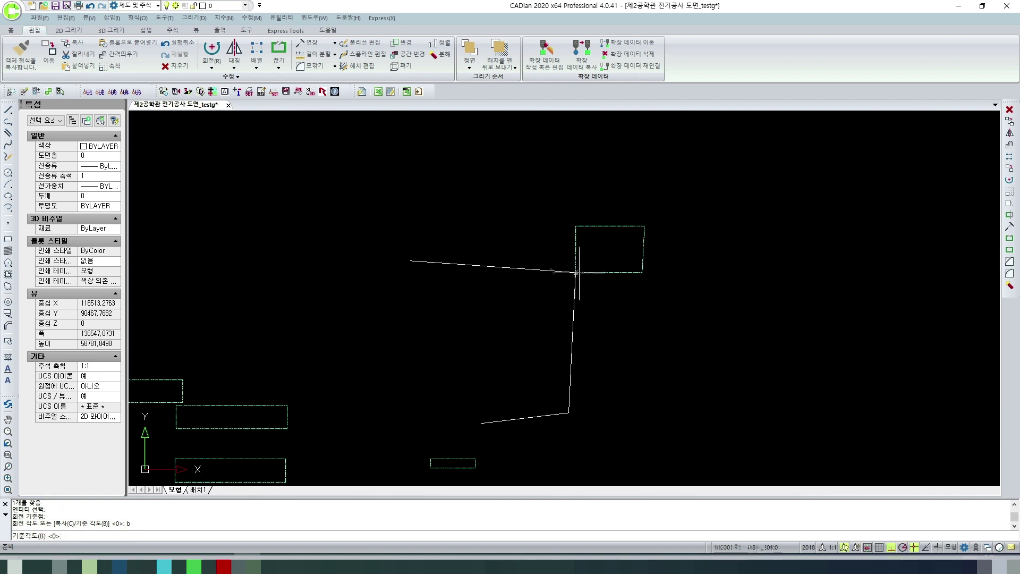
{"action": "left_click", "coordinate": [576, 272]}
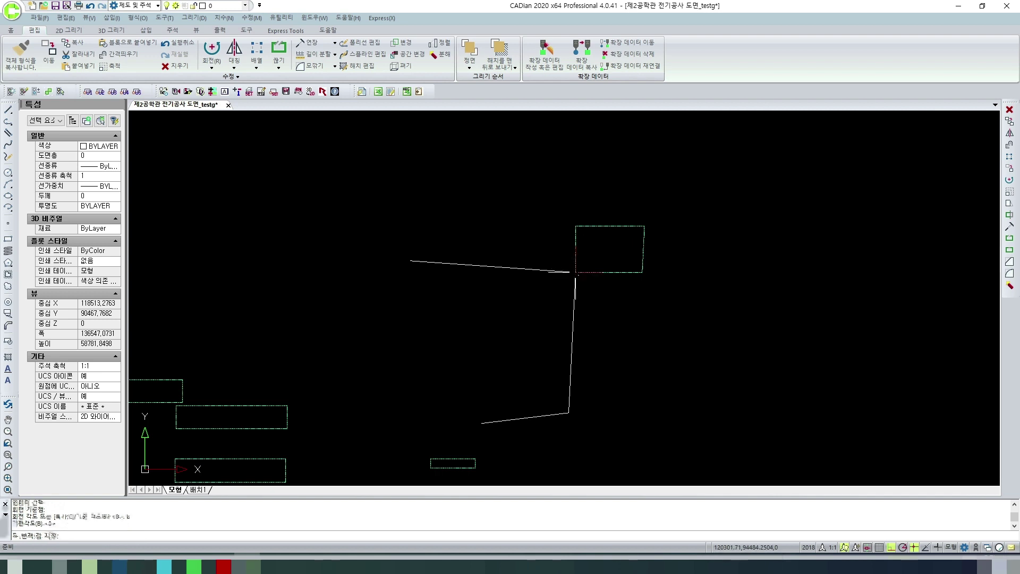
{"action": "left_click", "coordinate": [643, 272]}
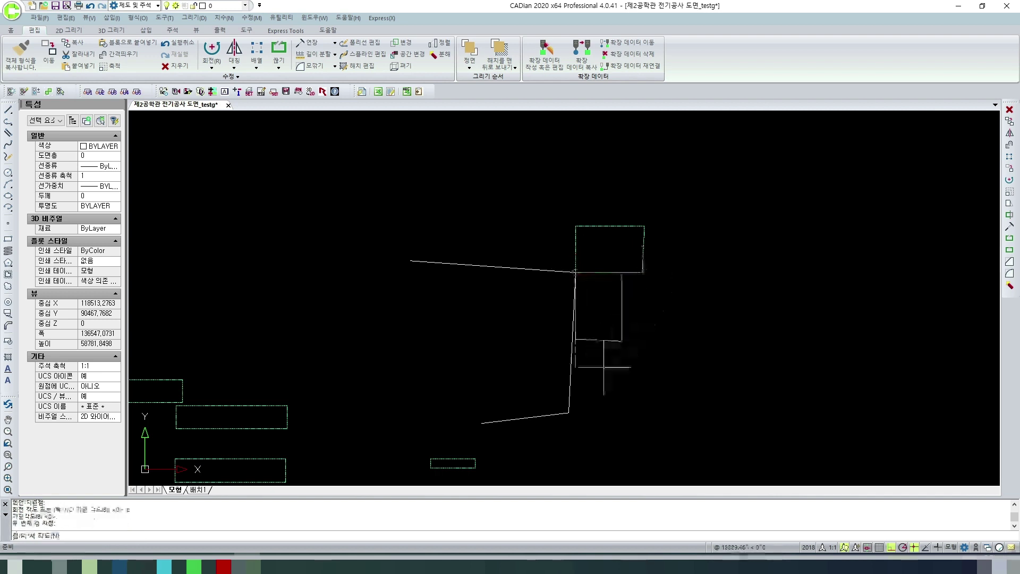
{"action": "left_click", "coordinate": [568, 413]}
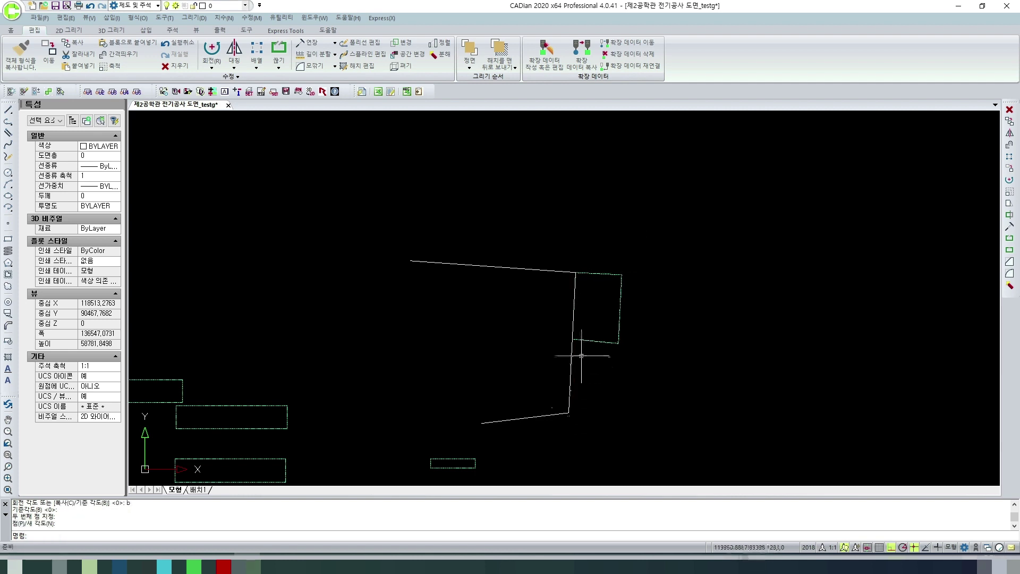
{"action": "key", "text": "Escape"}
{"action": "key", "text": "Escape"}
Select the rotated rectangle, inspect its properties and its place relative to the other dashed rectangles, and clear the selection.
{"action": "middle_click_drag", "start_coordinate": [667, 292], "coordinate": [588, 337]}
{"action": "left_click", "coordinate": [550, 355]}
{"action": "left_click", "coordinate": [537, 342]}
{"action": "scroll", "coordinate": [550, 351], "scroll_direction": "down", "scroll_amount": 3}
{"action": "scroll", "coordinate": [506, 295], "scroll_direction": "up", "scroll_amount": 3}
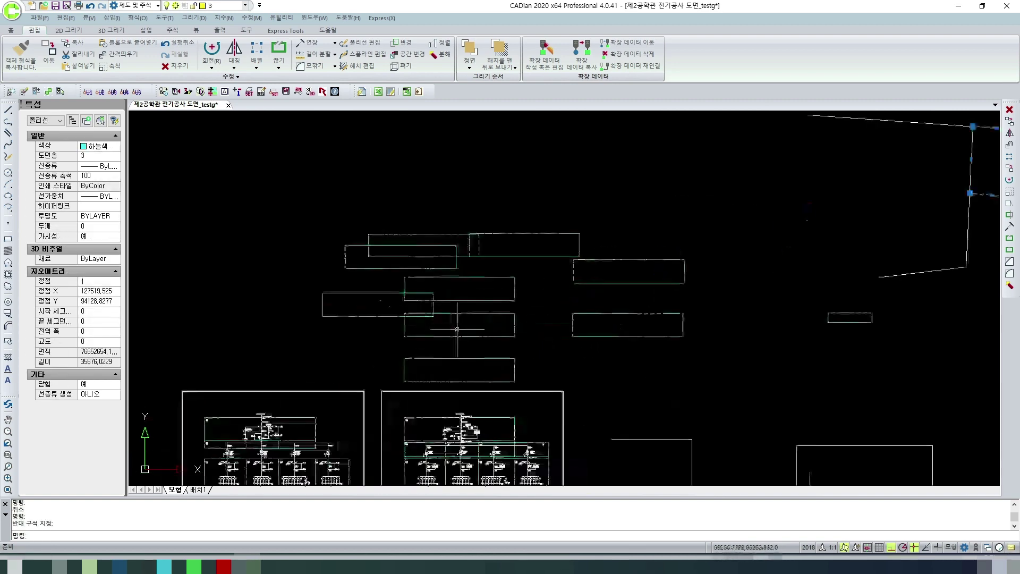
{"action": "key", "text": "Escape"}
{"action": "left_click", "coordinate": [386, 312]}
{"action": "key", "text": "Escape"}
{"action": "left_click", "coordinate": [371, 316]}
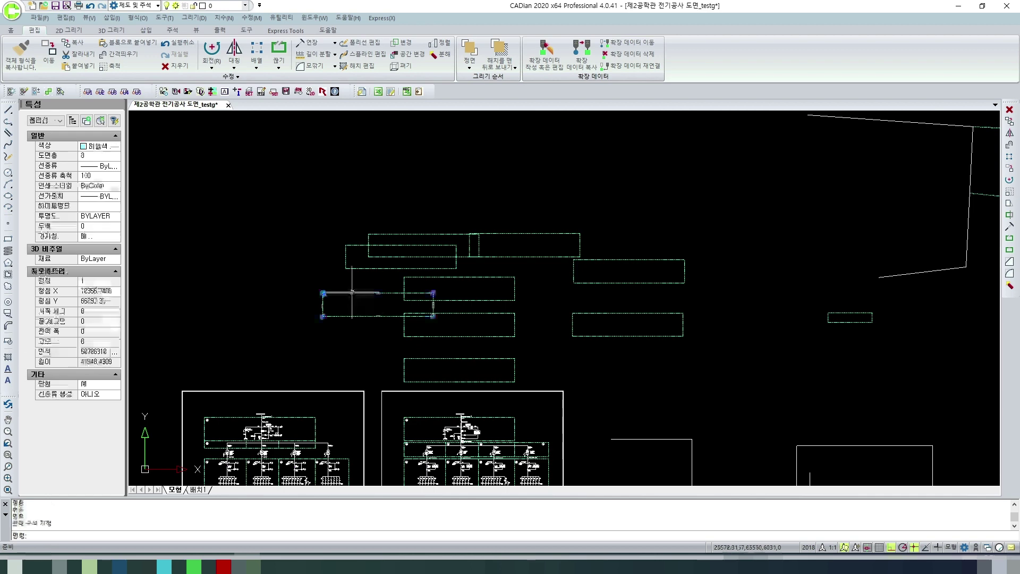
{"action": "type", "text": "m"}
{"action": "key", "text": "Return"}
{"action": "left_click", "coordinate": [388, 302]}
{"action": "scroll", "coordinate": [415, 300], "scroll_direction": "up", "scroll_amount": 5}
{"action": "key", "text": "Escape"}
{"action": "key", "text": "Escape"}
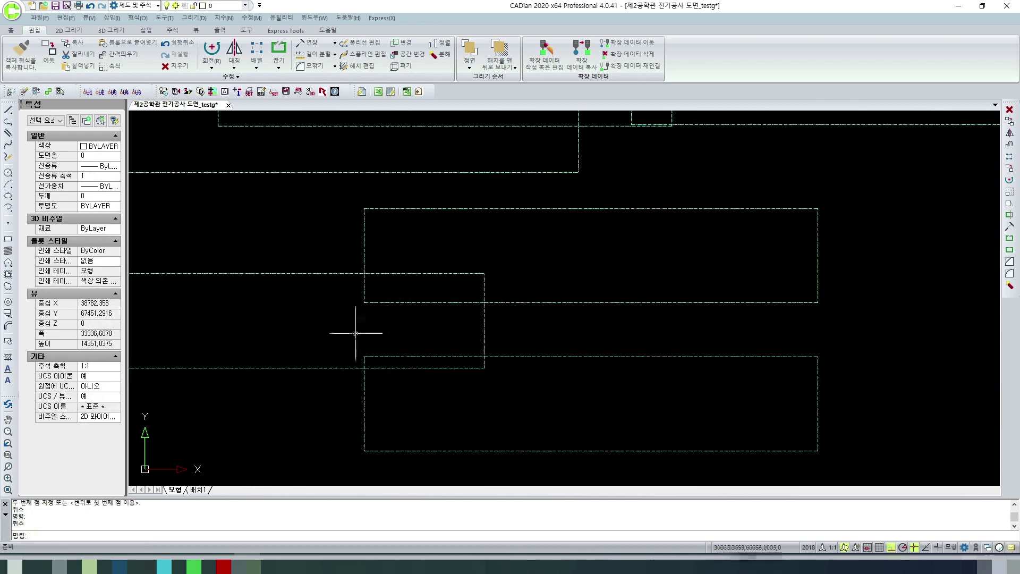
Start a hatch and choose the three overlapping dashed rectangles above the sheets as boundary objects.
{"action": "key", "text": "Escape"}
{"action": "type", "text": "h"}
{"action": "key", "text": "Escape"}
{"action": "type", "text": "h"}
{"action": "key", "text": "Return"}
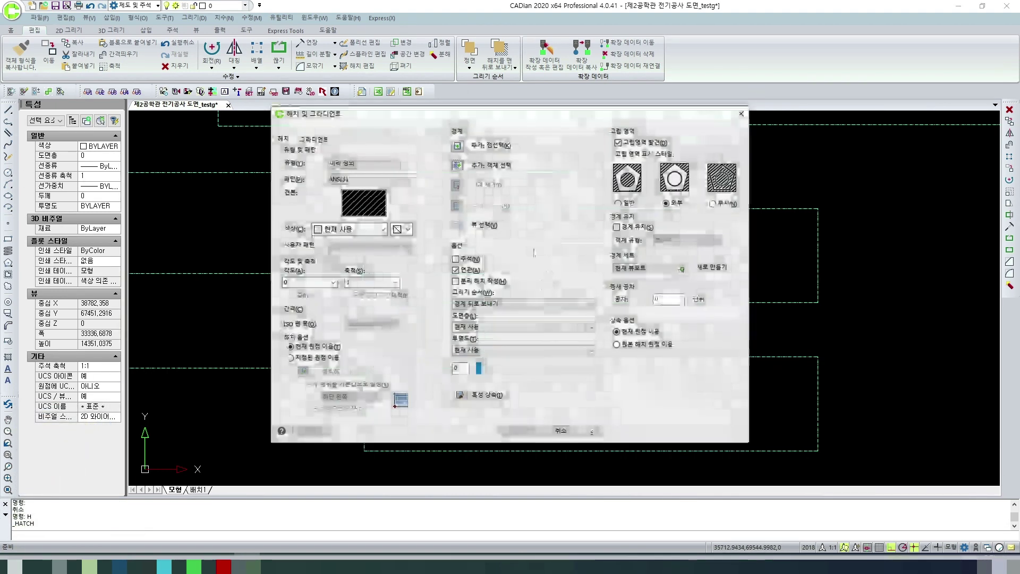
{"action": "left_click", "coordinate": [498, 168]}
{"action": "left_click", "coordinate": [611, 302]}
{"action": "left_click", "coordinate": [504, 325]}
{"action": "left_click", "coordinate": [535, 368]}
{"action": "left_click", "coordinate": [542, 372]}
{"action": "left_click", "coordinate": [530, 346]}
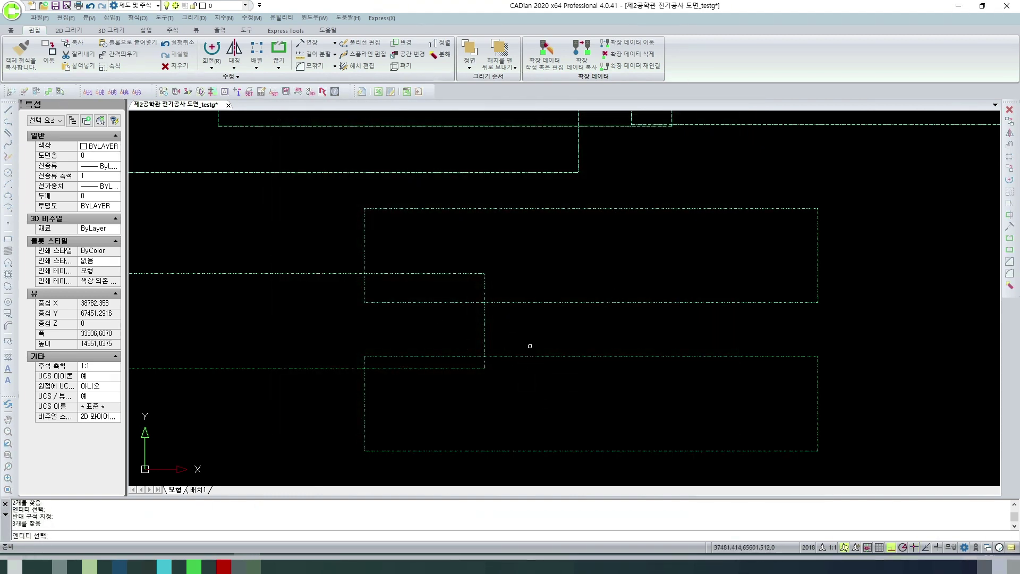
{"action": "key", "text": "Return"}
Set the hatch pattern to SOLID and apply it to the three overlapping rectangles.
{"action": "left_click", "coordinate": [360, 204]}
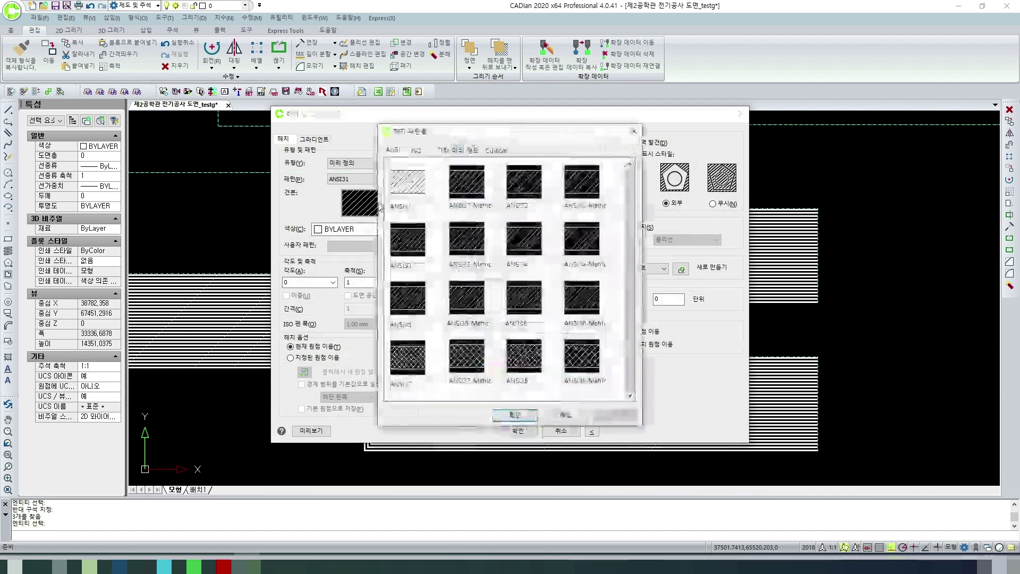
{"action": "left_click", "coordinate": [445, 150]}
{"action": "left_click", "coordinate": [408, 180]}
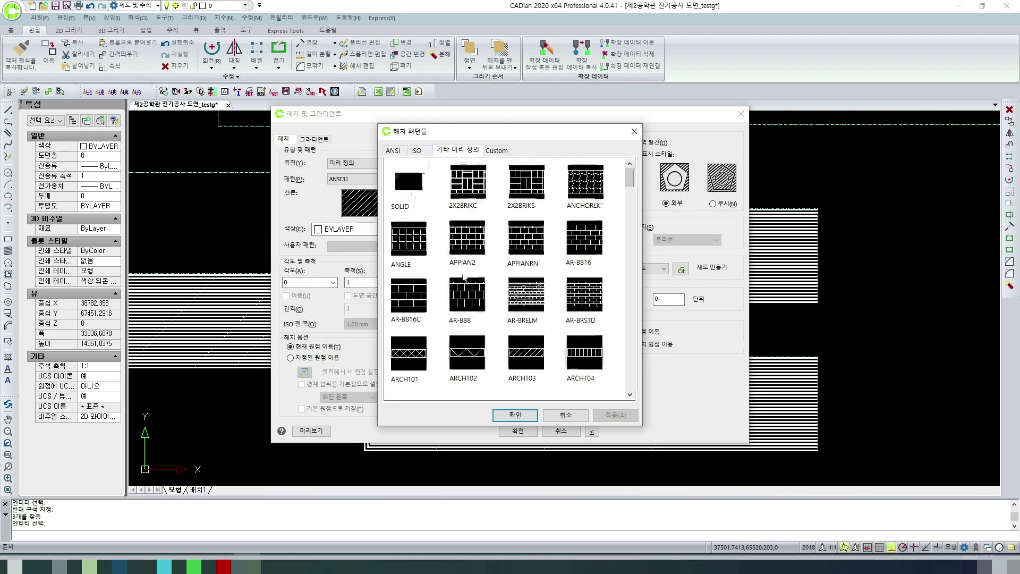
{"action": "left_click", "coordinate": [515, 415]}
{"action": "left_click", "coordinate": [517, 431]}
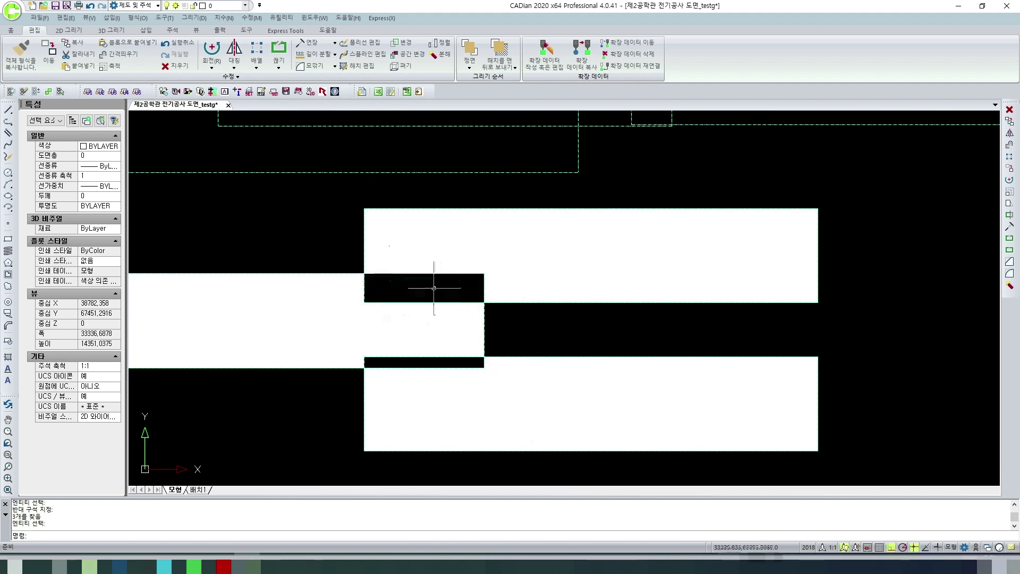
{"action": "key", "text": "Escape"}
{"action": "key", "text": "Escape"}
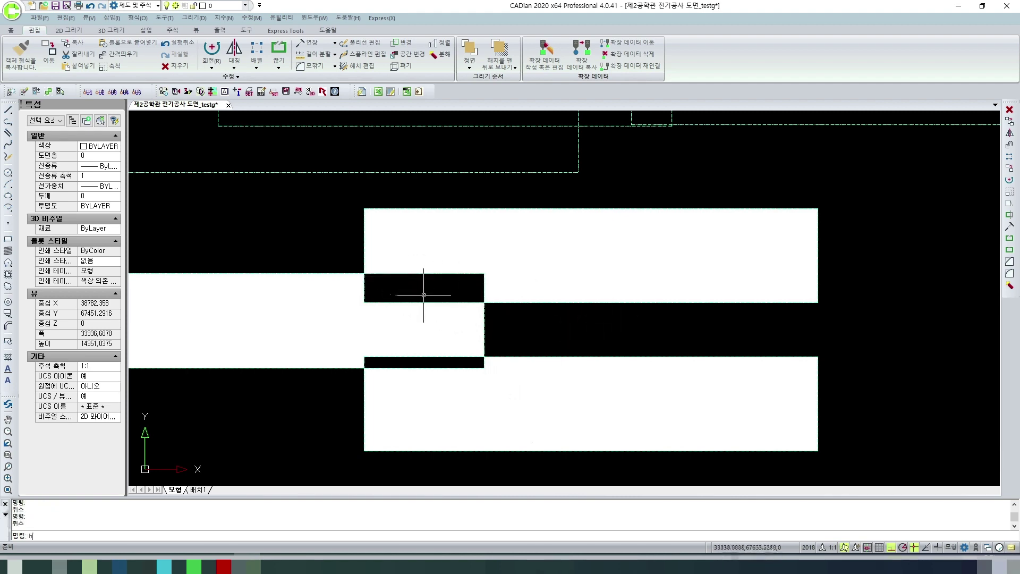
Fill the two unfilled overlap areas with a SOLID hatch, using the normal island style and internal pick points.
{"action": "type", "text": "h"}
{"action": "key", "text": "Return"}
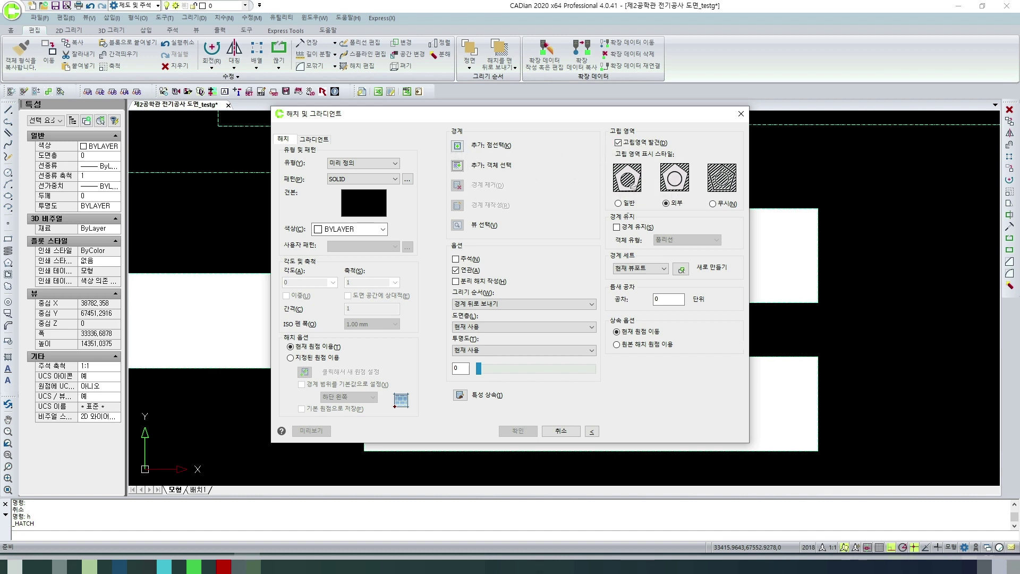
{"action": "left_click", "coordinate": [620, 203]}
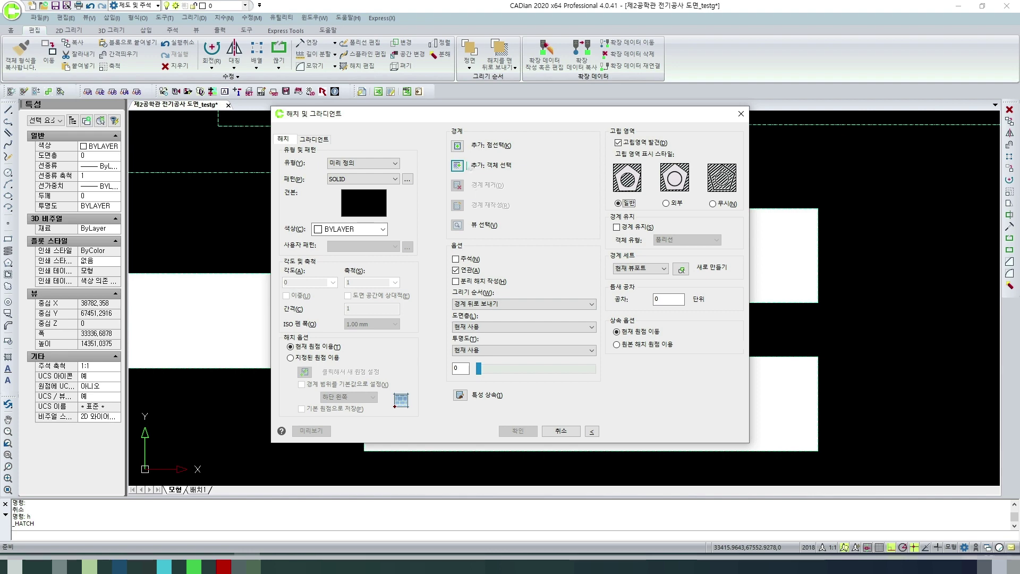
{"action": "left_click", "coordinate": [457, 147]}
{"action": "left_click", "coordinate": [446, 290]}
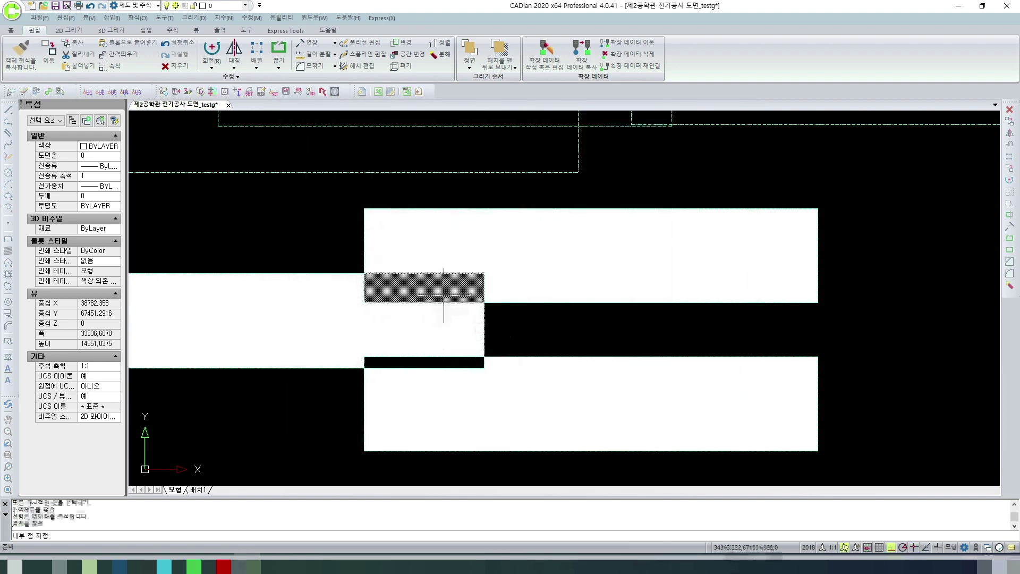
{"action": "left_click", "coordinate": [449, 361]}
{"action": "key", "text": "Return"}
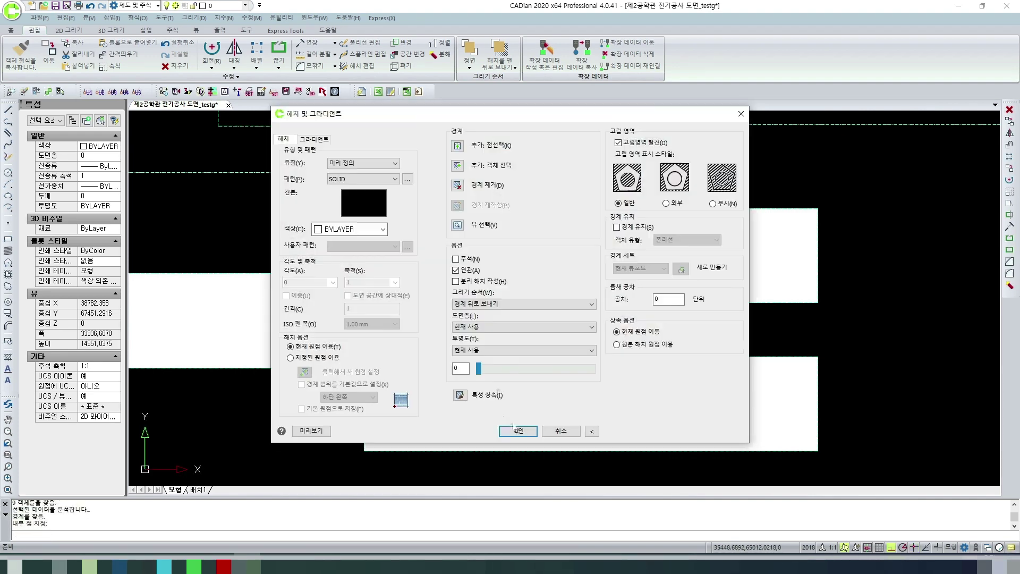
{"action": "left_click", "coordinate": [514, 426]}
Move the large solid hatch away to the left of its boundary rectangles.
{"action": "left_click", "coordinate": [480, 329]}
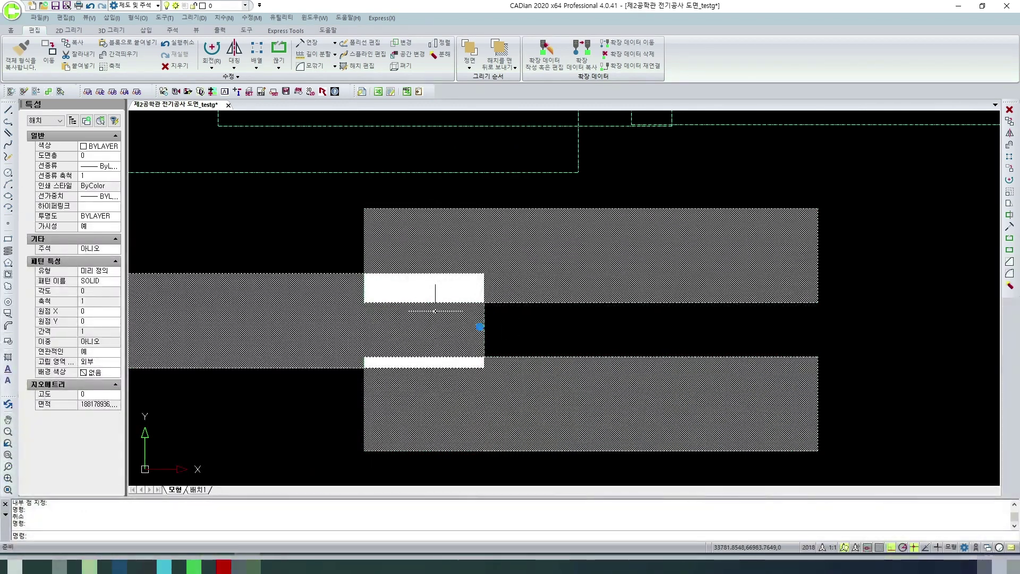
{"action": "type", "text": "m"}
{"action": "key", "text": "Return"}
{"action": "left_click", "coordinate": [547, 302]}
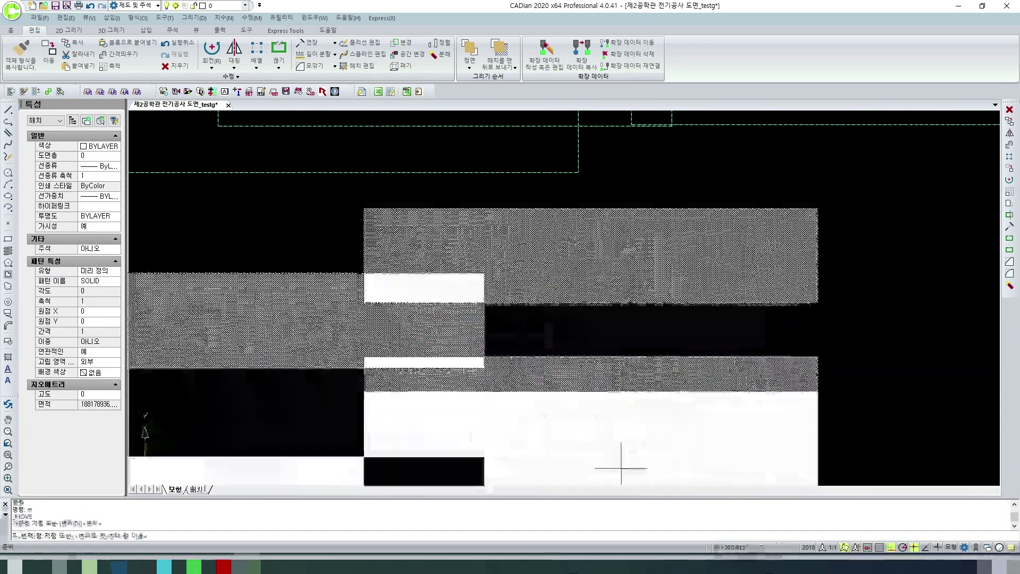
{"action": "scroll", "coordinate": [724, 369], "scroll_direction": "down", "scroll_amount": 5}
{"action": "left_click", "coordinate": [460, 366]}
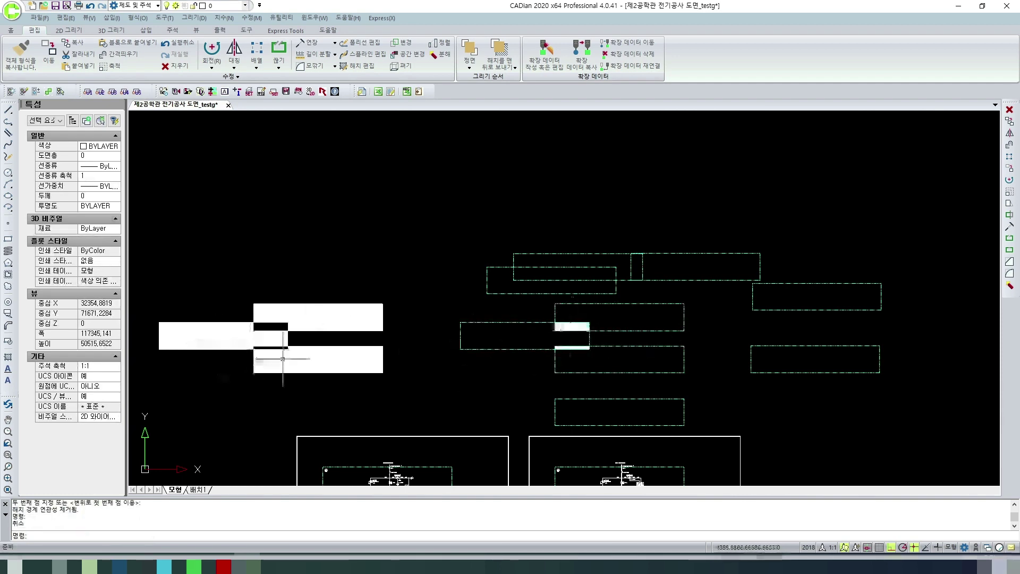
Delete the relocated solid hatch and the small hatch left in the rectangles' overlap areas.
{"action": "left_click", "coordinate": [325, 361]}
{"action": "key", "text": "Delete"}
{"action": "scroll", "coordinate": [571, 336], "scroll_direction": "up", "scroll_amount": 4}
{"action": "left_click", "coordinate": [574, 341]}
{"action": "key", "text": "Delete"}
{"action": "key", "text": "Escape"}
Try to hatch the three overlapping rectangles by picking a point inside each of them.
{"action": "type", "text": "h"}
{"action": "key", "text": "Return"}
{"action": "left_click", "coordinate": [458, 147]}
{"action": "left_click", "coordinate": [627, 319]}
{"action": "left_click", "coordinate": [552, 346]}
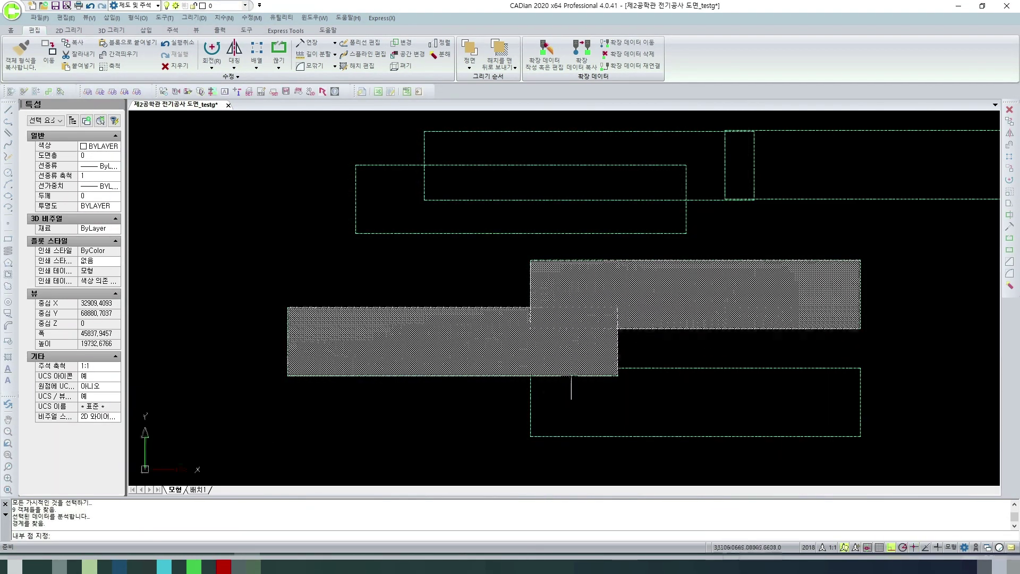
{"action": "left_click", "coordinate": [565, 386]}
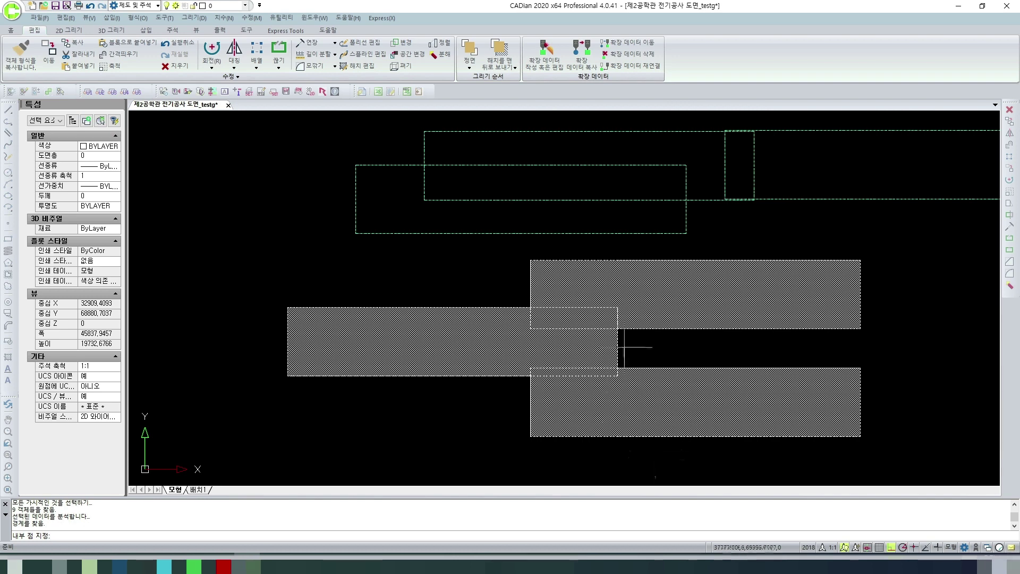
{"action": "key", "text": "Return"}
{"action": "key", "text": "Escape"}
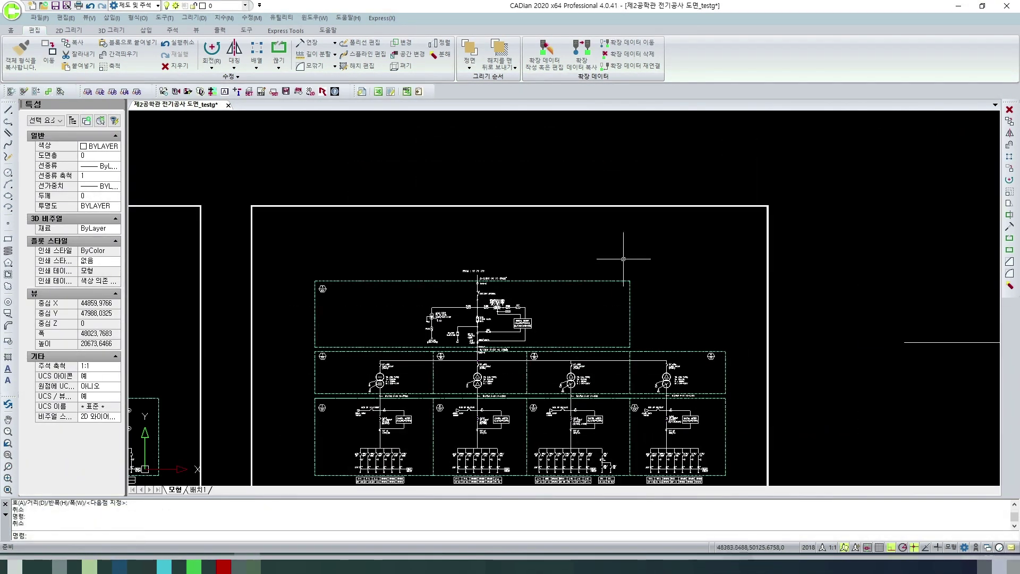
Draw a rectangle over the upper dashed frame of the single-line diagram sheet, matching the frame's corners.
{"action": "type", "text": "REC"}
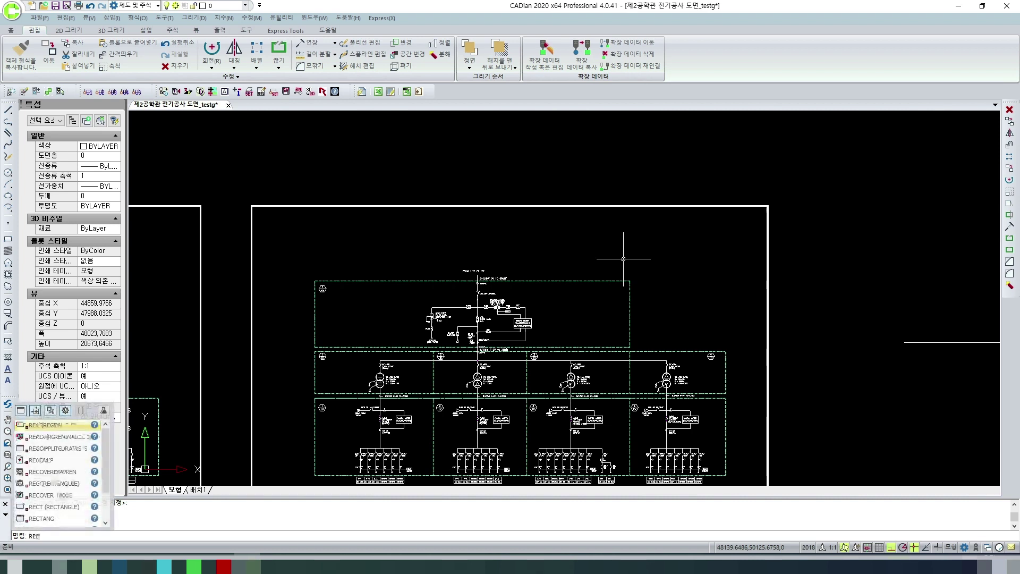
{"action": "key", "text": "Return"}
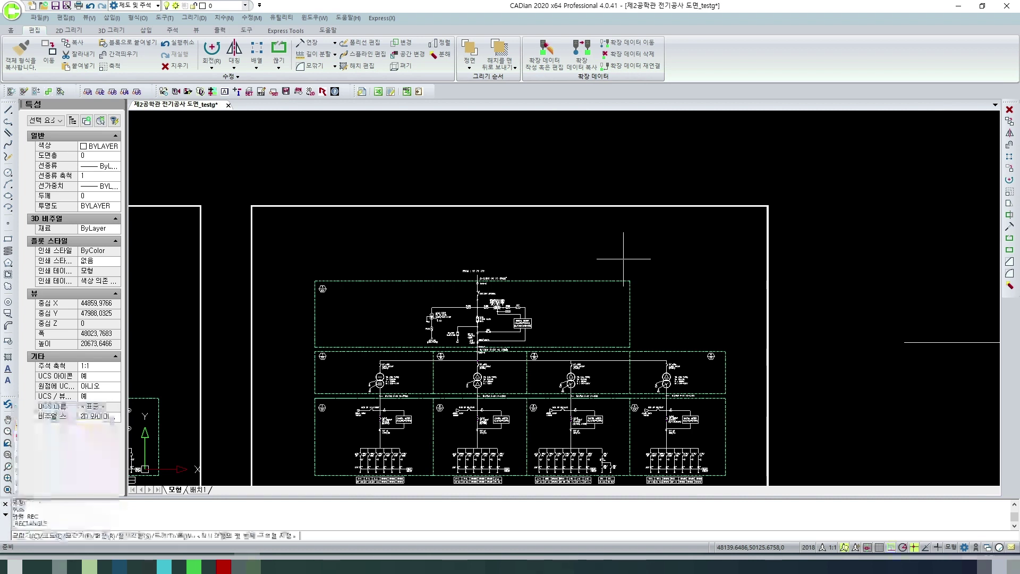
{"action": "left_click", "coordinate": [315, 281]}
{"action": "key", "text": "Escape"}
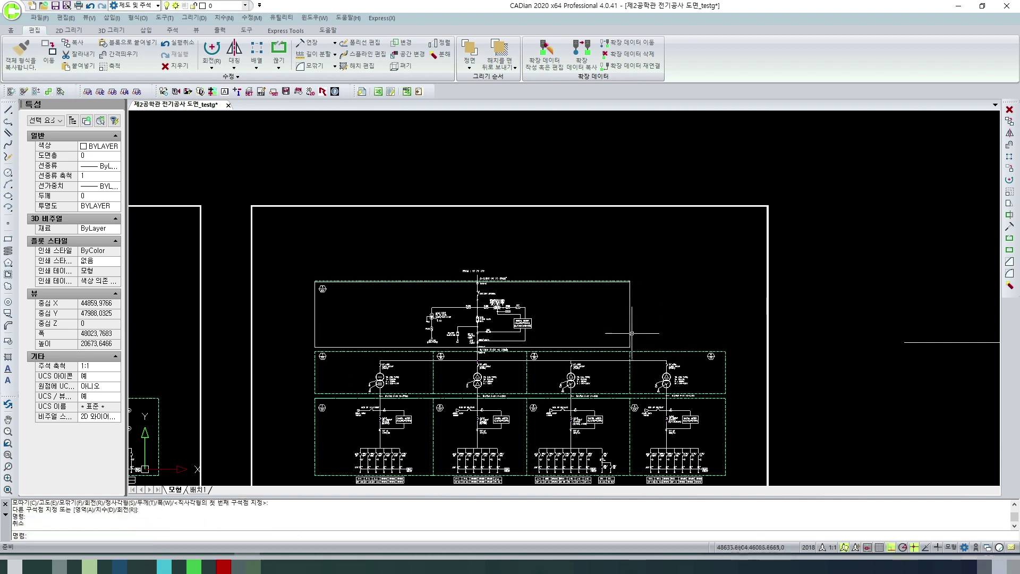
Move the new rectangle straight up above the sheet border, and check that it selects as one object.
{"action": "left_click", "coordinate": [630, 335]}
{"action": "type", "text": "m"}
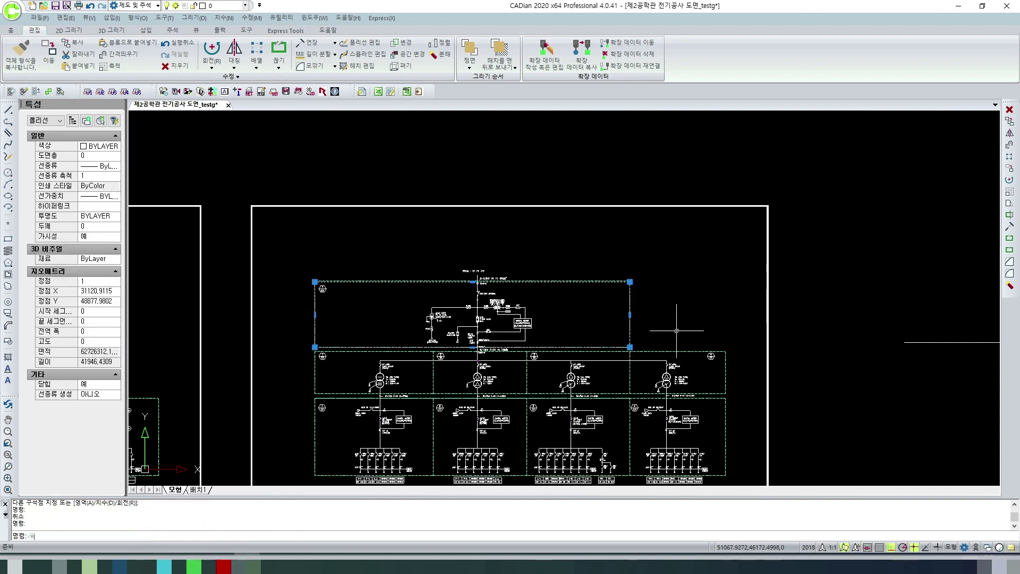
{"action": "key", "text": "Return"}
{"action": "left_click", "coordinate": [680, 327]}
{"action": "left_click", "coordinate": [675, 159]}
{"action": "key", "text": "Escape"}
{"action": "left_click", "coordinate": [558, 180]}
{"action": "left_click", "coordinate": [556, 185]}
{"action": "key", "text": "Escape"}
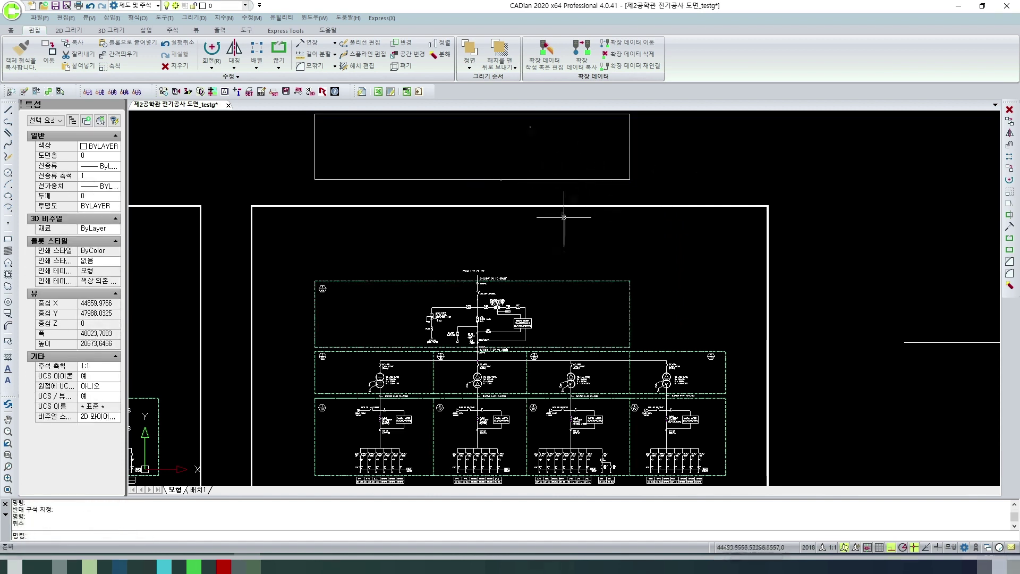
Regenerate the drawing display and look over the single-line diagram sheets and the rectangle above them.
{"action": "middle_click_drag", "start_coordinate": [650, 275], "coordinate": [720, 312]}
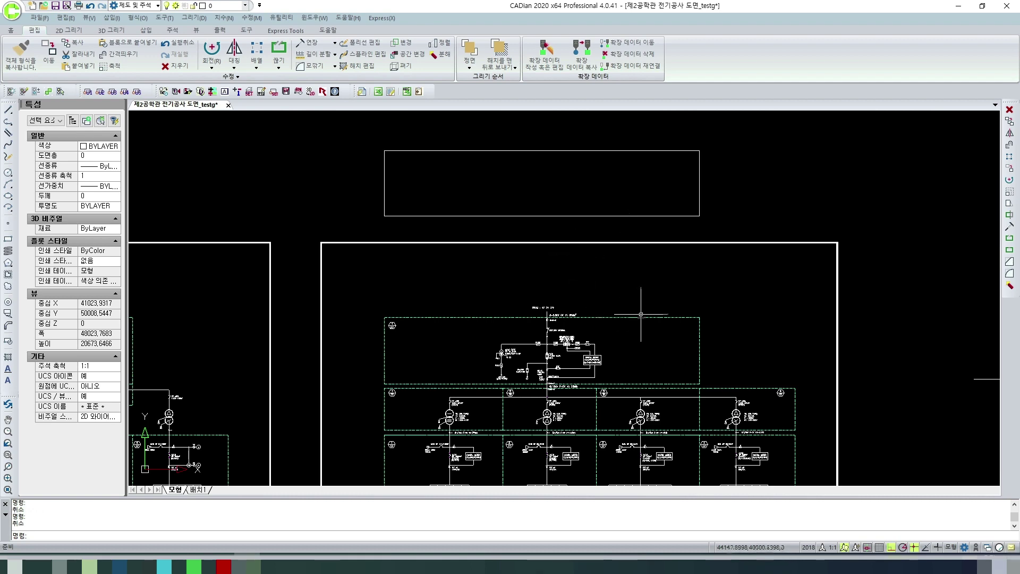
{"action": "scroll", "coordinate": [596, 337], "scroll_direction": "down", "scroll_amount": 10}
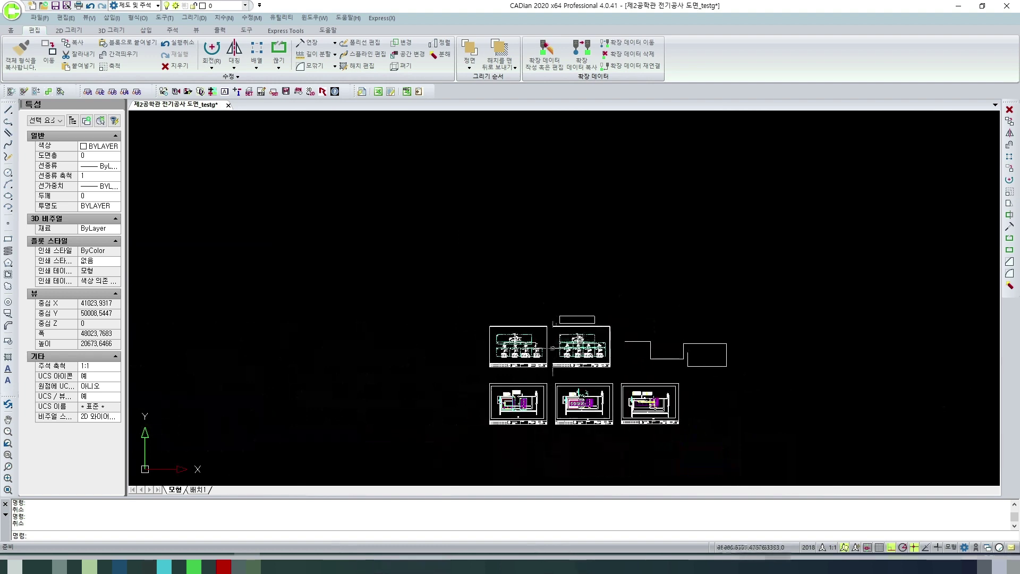
{"action": "scroll", "coordinate": [568, 352], "scroll_direction": "up", "scroll_amount": 10}
{"action": "scroll", "coordinate": [568, 353], "scroll_direction": "down", "scroll_amount": 10}
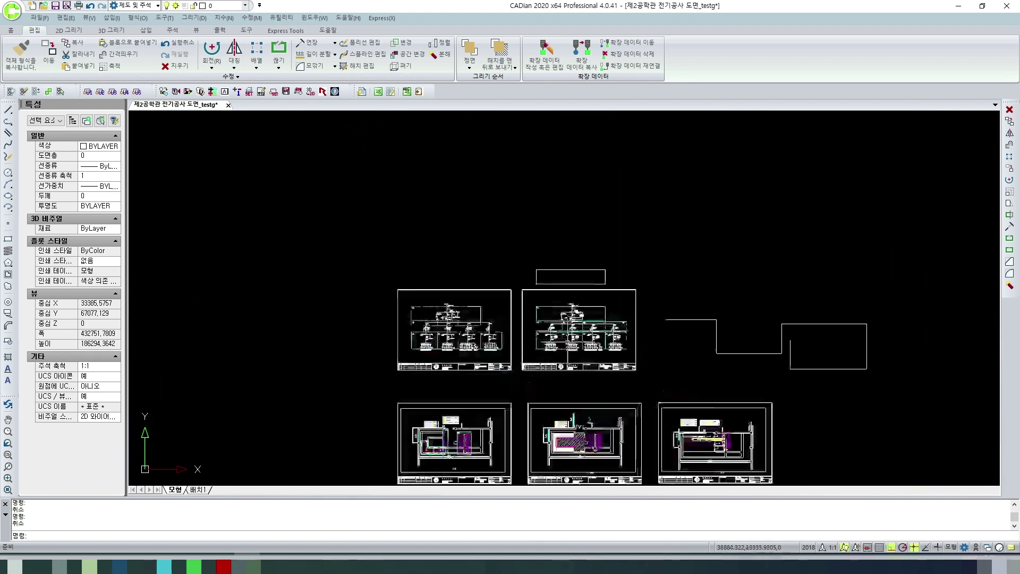
{"action": "scroll", "coordinate": [568, 342], "scroll_direction": "up", "scroll_amount": 9}
{"action": "type", "text": "re"}
{"action": "key", "text": "Return"}
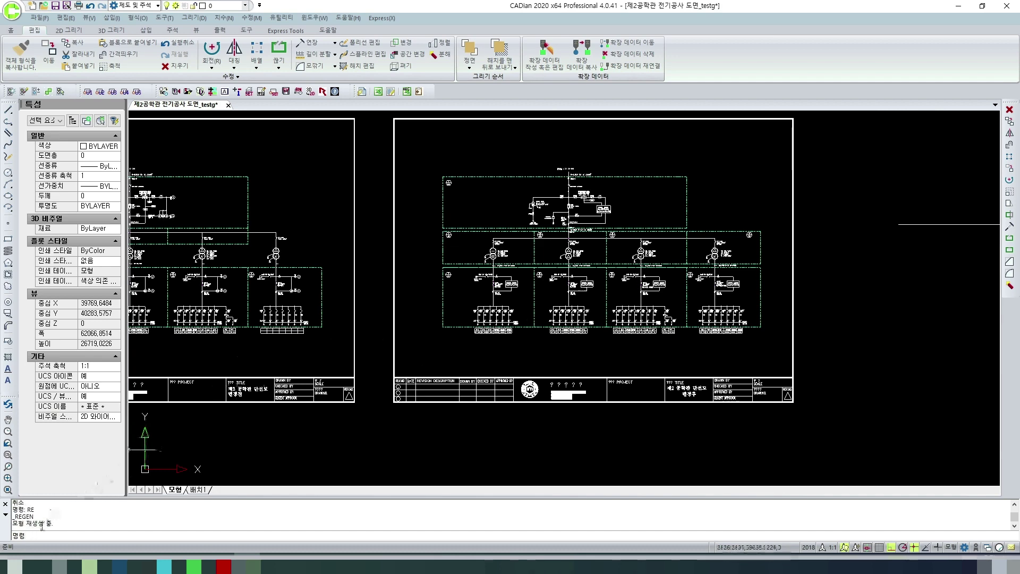
{"action": "scroll", "coordinate": [853, 395], "scroll_direction": "down", "scroll_amount": 5}
{"action": "scroll", "coordinate": [673, 277], "scroll_direction": "up", "scroll_amount": 6}
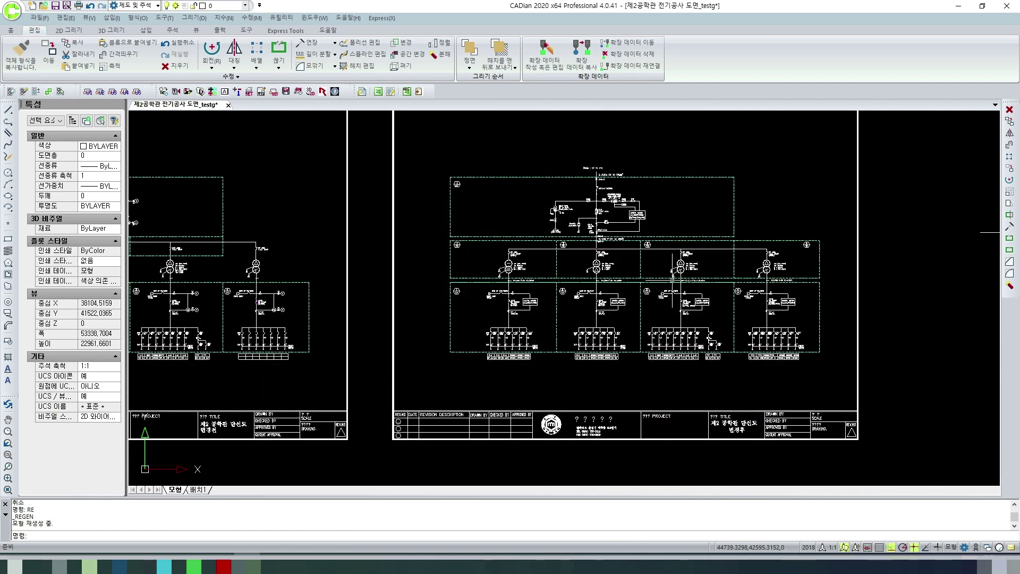
{"action": "scroll", "coordinate": [672, 272], "scroll_direction": "down", "scroll_amount": 4}
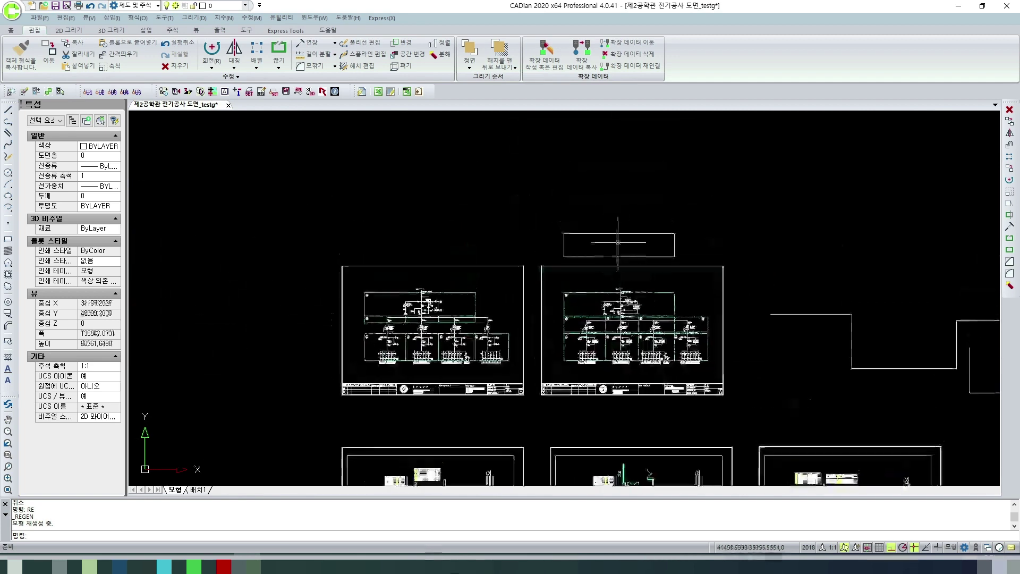
{"action": "scroll", "coordinate": [575, 247], "scroll_direction": "up", "scroll_amount": 2}
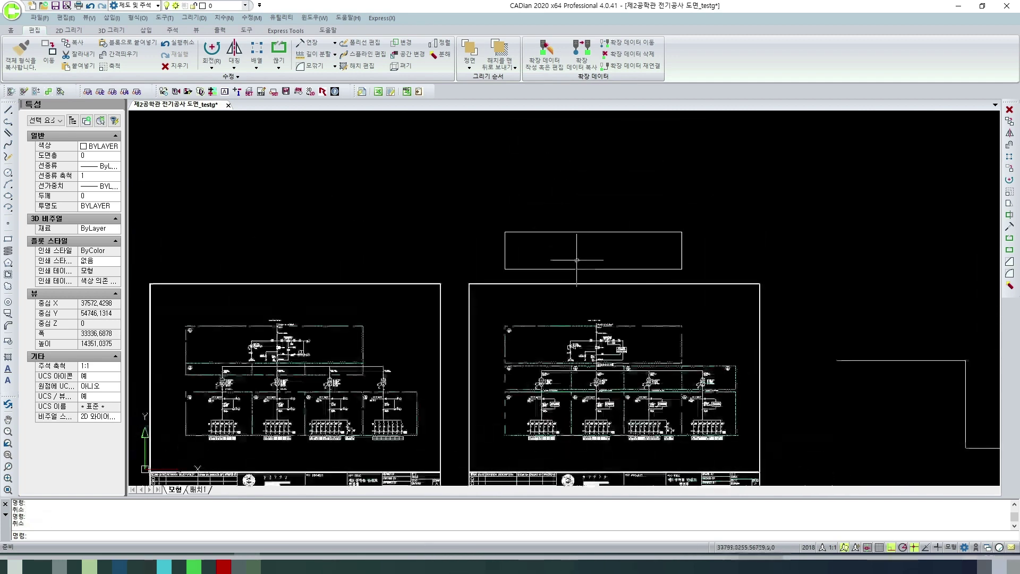
Copy the rectangle above the diagram sheet straight up twice, using its lower-left corner as the base point.
{"action": "left_click_drag", "start_coordinate": [686, 193], "coordinate": [501, 251]}
{"action": "key", "text": "Escape"}
{"action": "type", "text": "co"}
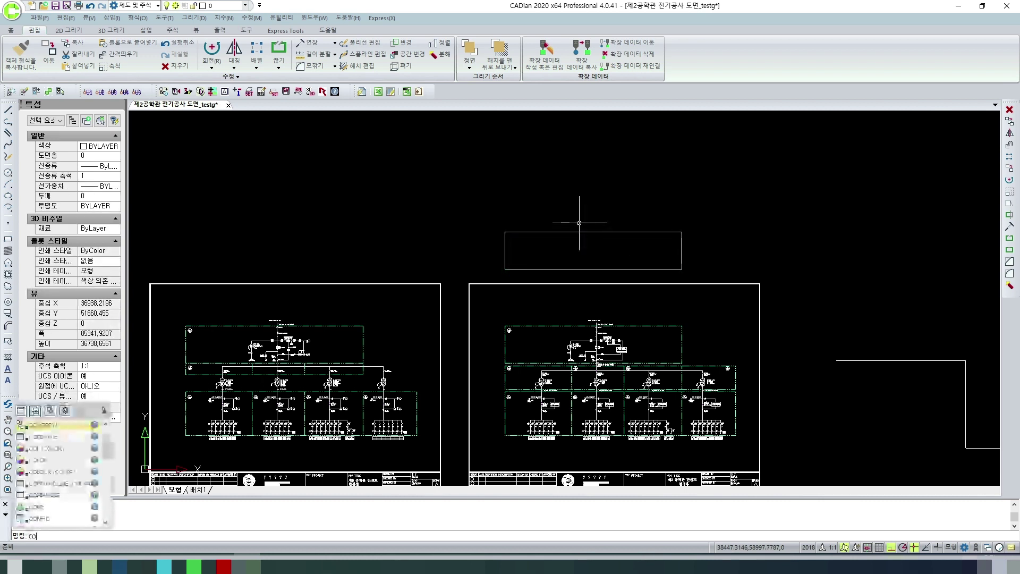
{"action": "key", "text": "Return"}
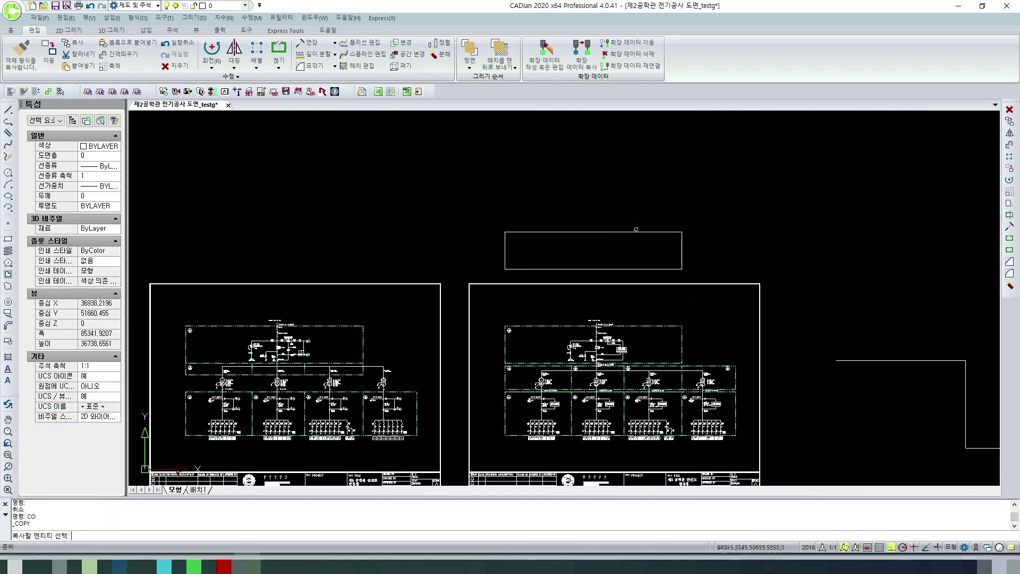
{"action": "left_click", "coordinate": [636, 232]}
{"action": "key", "text": "Return"}
{"action": "left_click", "coordinate": [505, 268]}
{"action": "left_click", "coordinate": [512, 196]}
{"action": "left_click", "coordinate": [513, 139]}
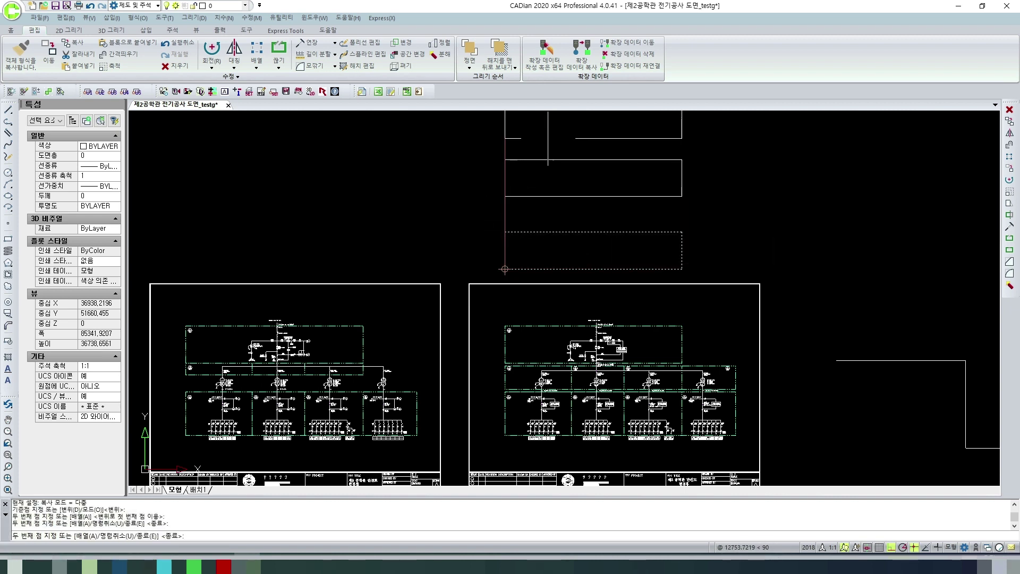
Place another copy of the rectangle horizontally to its right, and scatter further copies freely with ortho mode off.
{"action": "left_click", "coordinate": [777, 192]}
{"action": "middle_click_drag", "start_coordinate": [807, 193], "coordinate": [701, 286]}
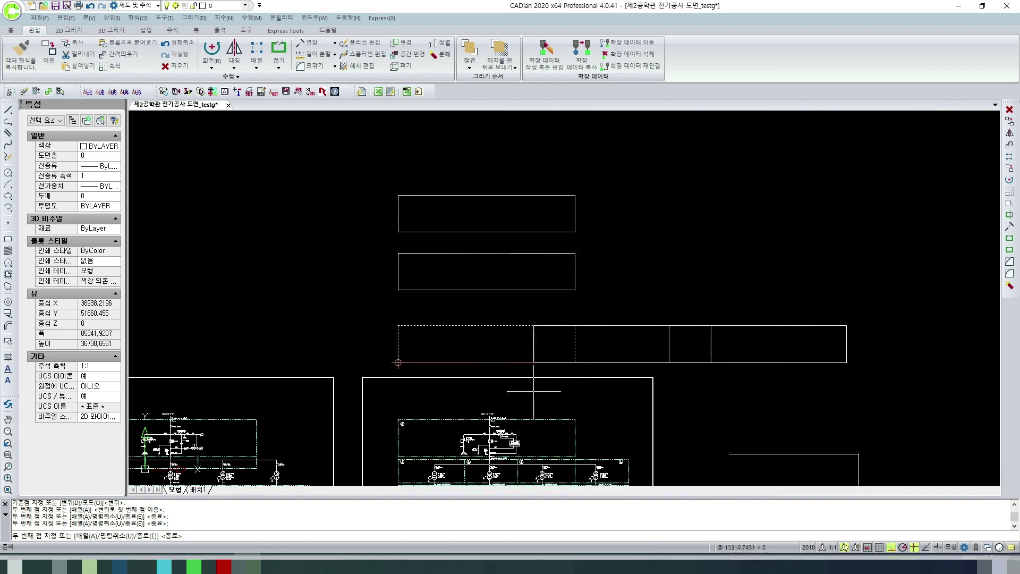
{"action": "key", "text": "F8"}
{"action": "key", "text": "F8"}
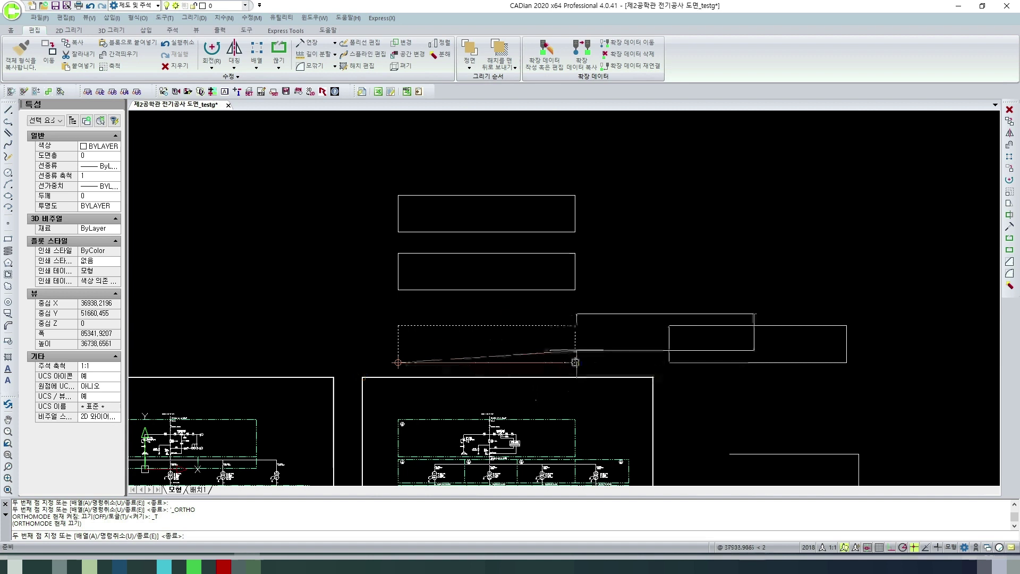
{"action": "key", "text": "Escape"}
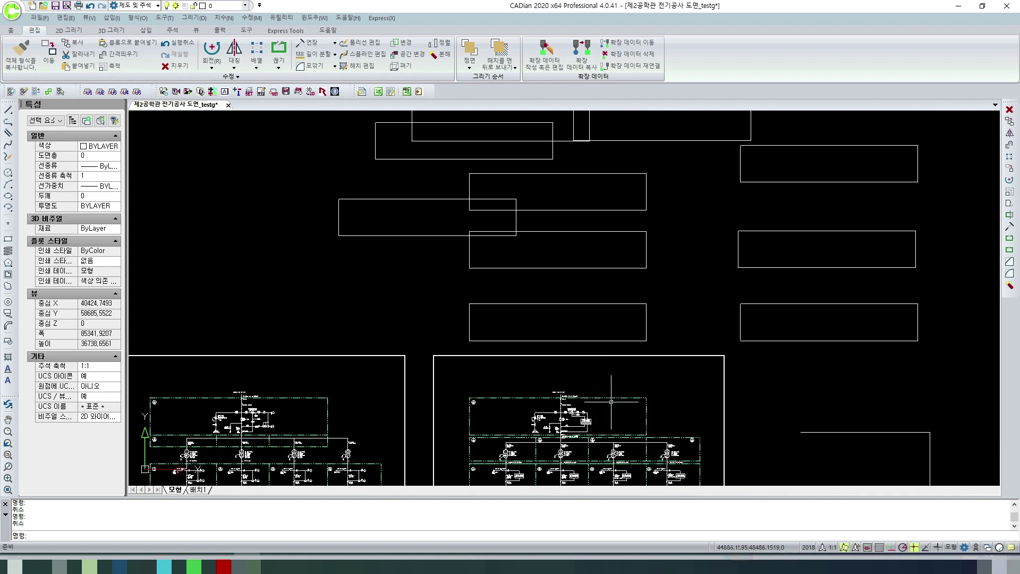
Match the properties of the sheet's dashed frame onto the four lowest rectangles, picking them one by one.
{"action": "type", "text": "ma"}
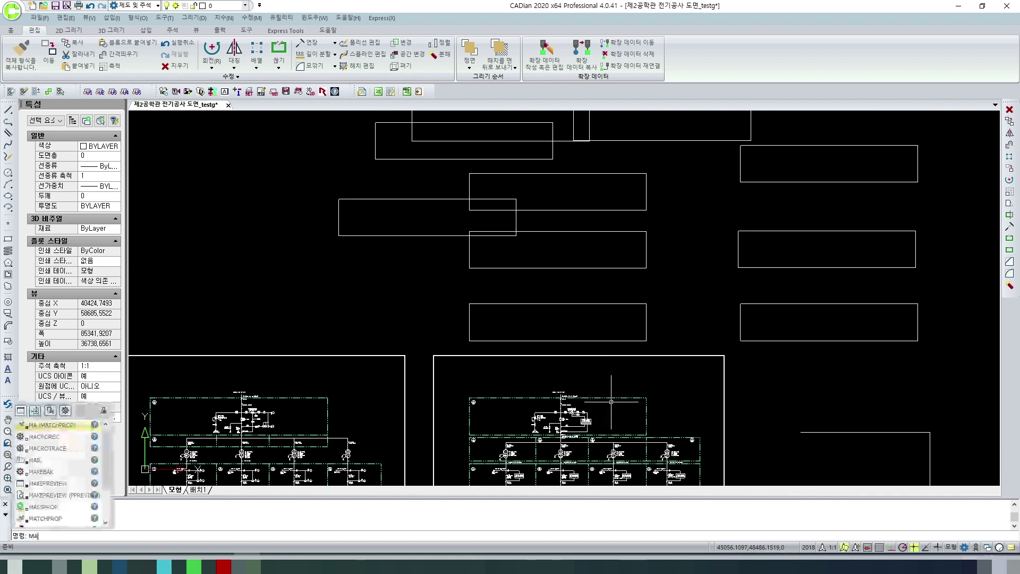
{"action": "key", "text": "Return"}
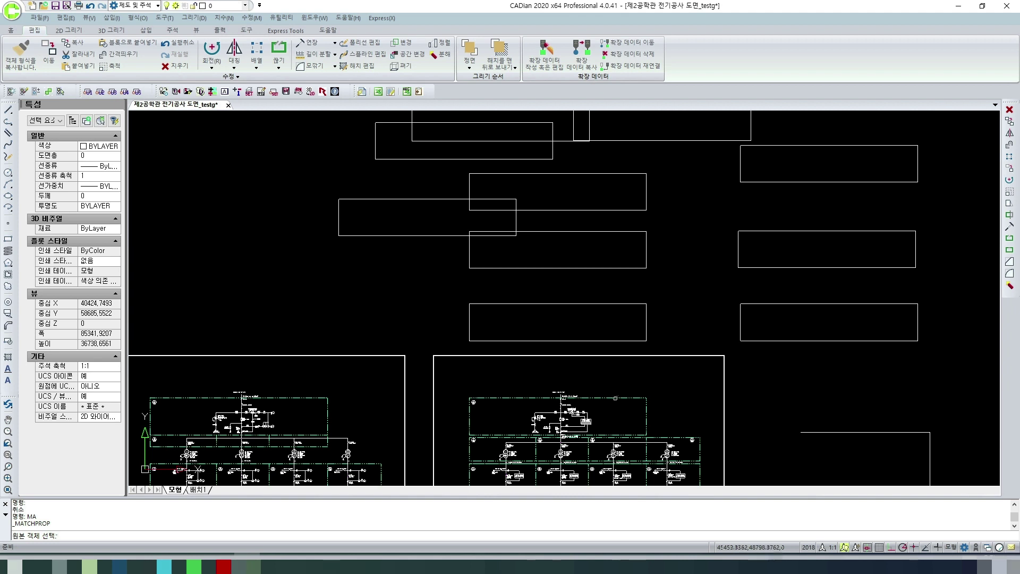
{"action": "left_click", "coordinate": [583, 471]}
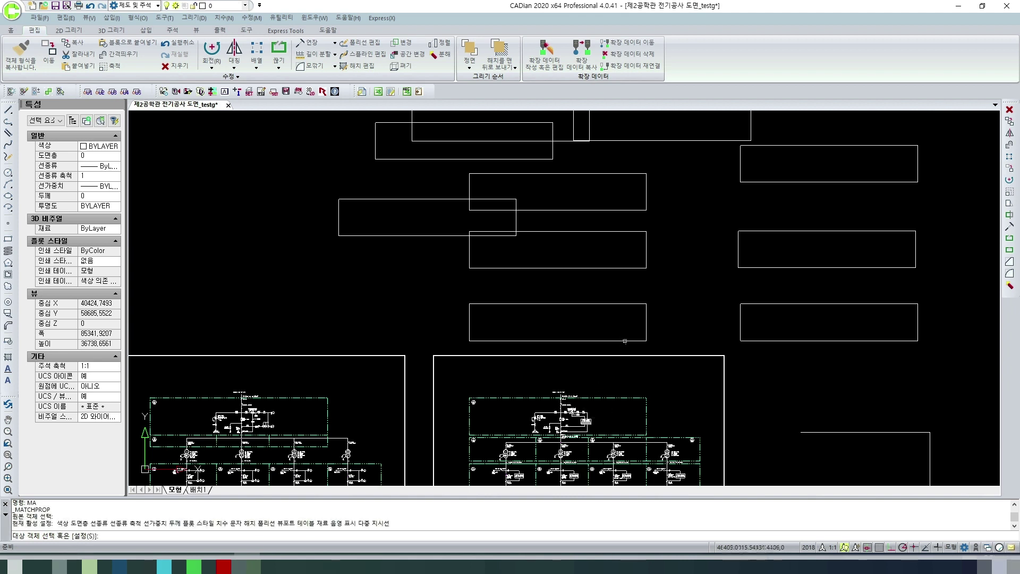
{"action": "left_click", "coordinate": [625, 340]}
{"action": "left_click", "coordinate": [775, 341]}
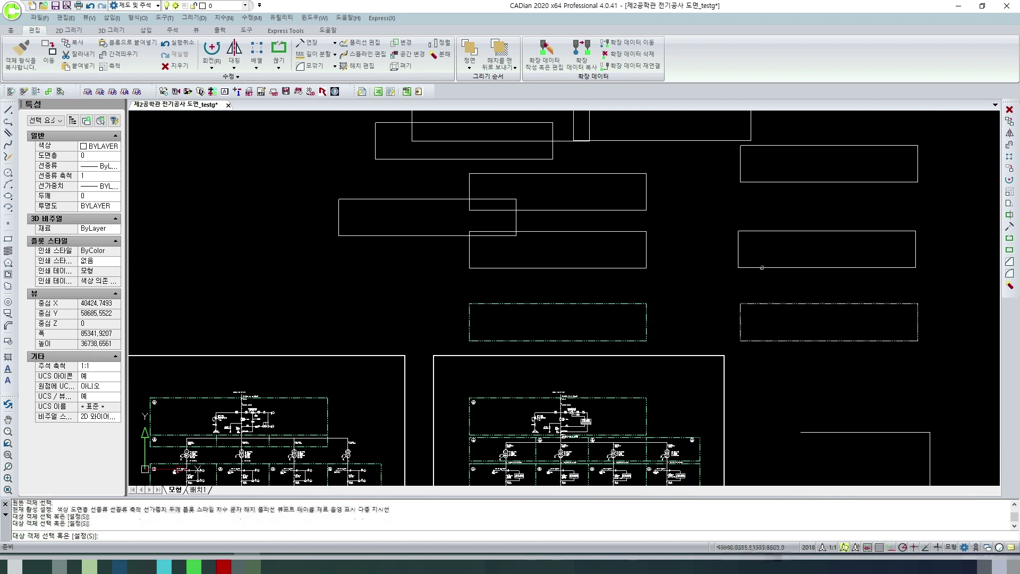
{"action": "left_click", "coordinate": [762, 267]}
{"action": "left_click", "coordinate": [625, 268]}
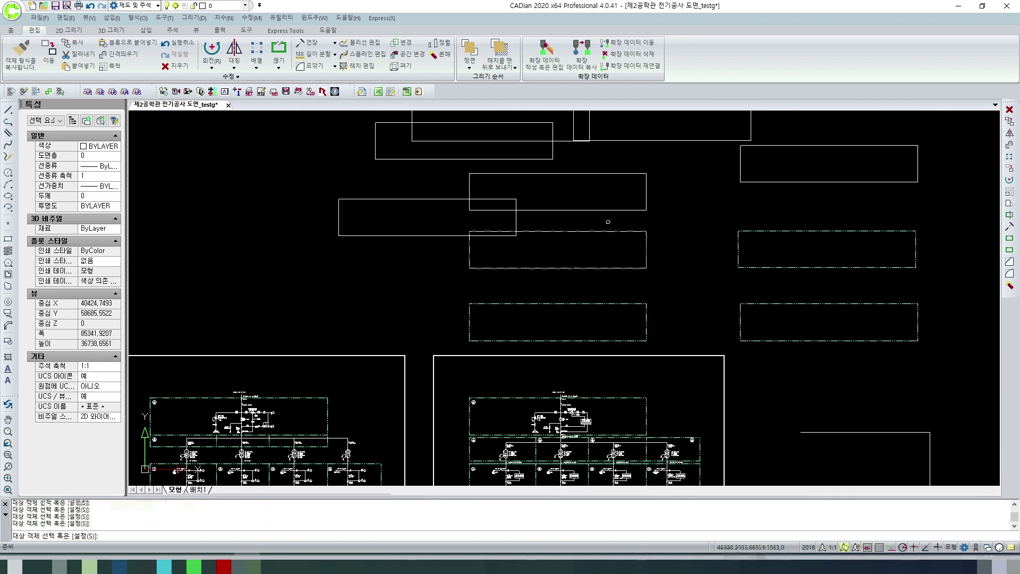
Apply the dashed frame's properties to all the remaining rectangles using window selections.
{"action": "left_click", "coordinate": [608, 223]}
{"action": "left_click", "coordinate": [382, 116]}
{"action": "middle_click_drag", "start_coordinate": [737, 276], "coordinate": [731, 293]}
{"action": "left_click", "coordinate": [777, 219]}
{"action": "left_click", "coordinate": [489, 125]}
{"action": "key", "text": "Escape"}
{"action": "scroll", "coordinate": [653, 286], "scroll_direction": "down", "scroll_amount": 4}
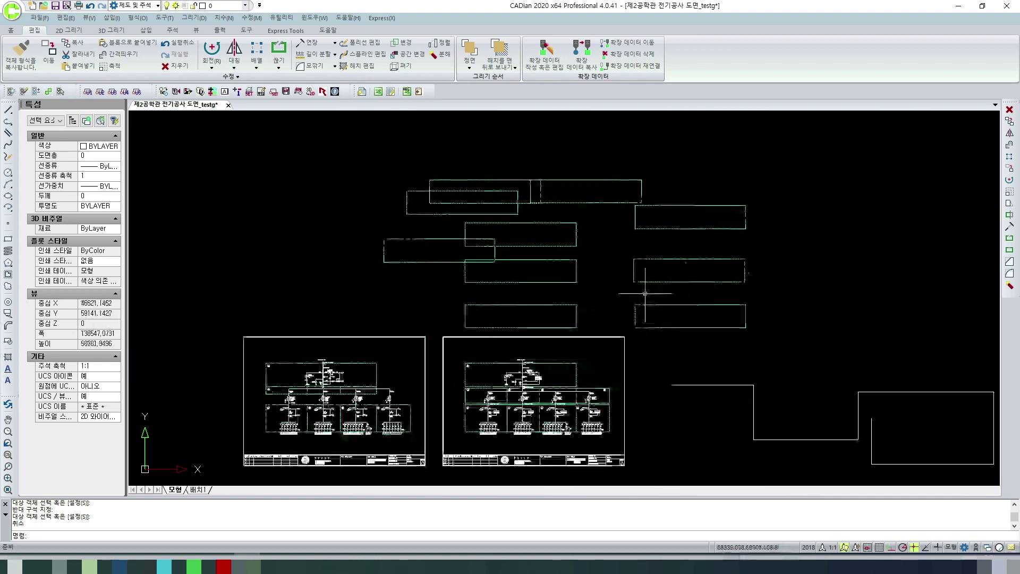
Copy one of the dashed rectangles into the empty area to the upper right of the open polyline.
{"action": "scroll", "coordinate": [654, 286], "scroll_direction": "up", "scroll_amount": 4}
{"action": "left_click", "coordinate": [664, 318]}
{"action": "key", "text": "Escape"}
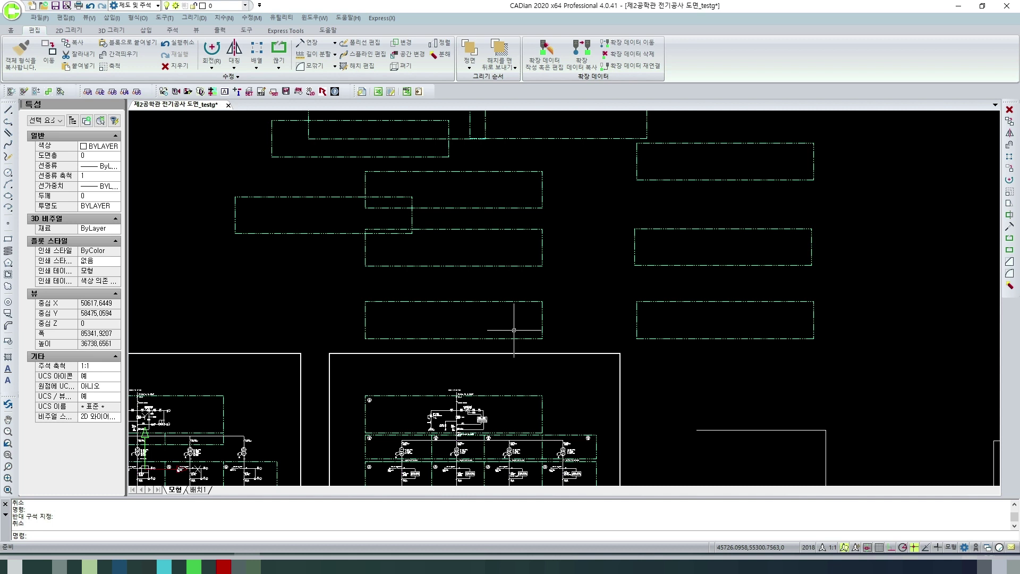
{"action": "middle_click_drag", "start_coordinate": [514, 330], "coordinate": [451, 120]}
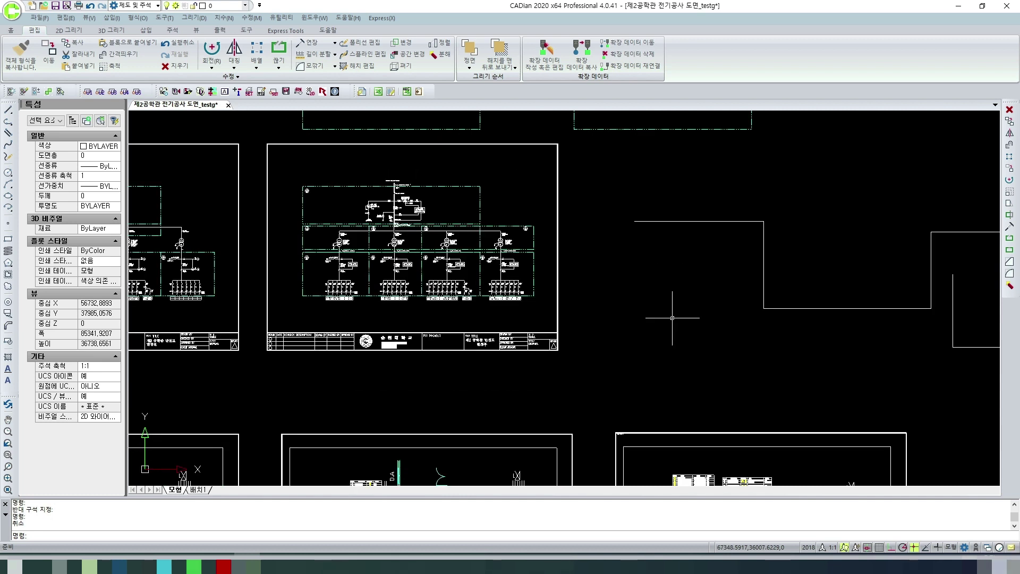
{"action": "scroll", "coordinate": [672, 317], "scroll_direction": "up", "scroll_amount": 3}
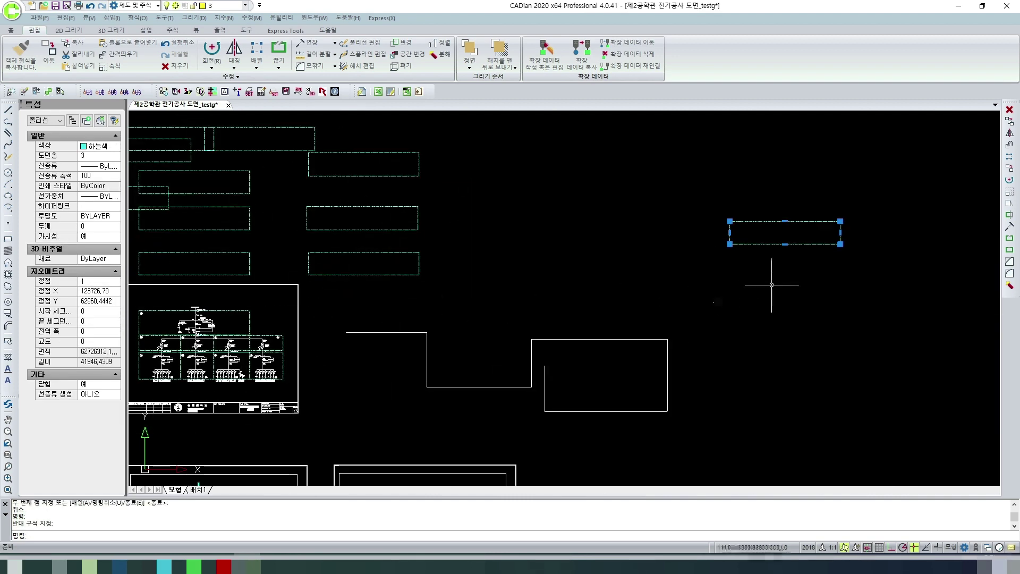
{"action": "key", "text": "Escape"}
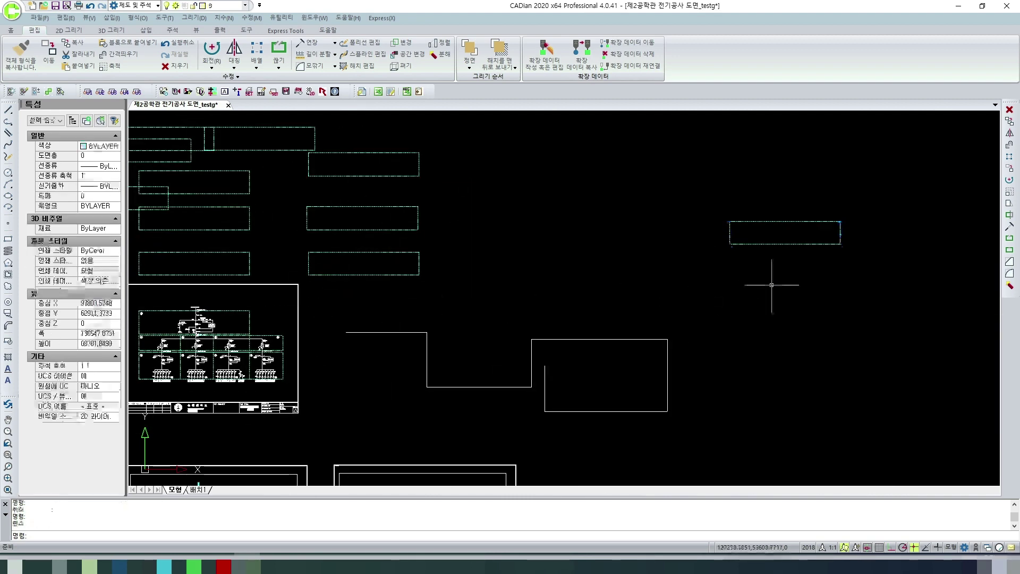
Scale the isolated dashed rectangle by a factor of 2 from its lower-left corner.
{"action": "type", "text": "sc"}
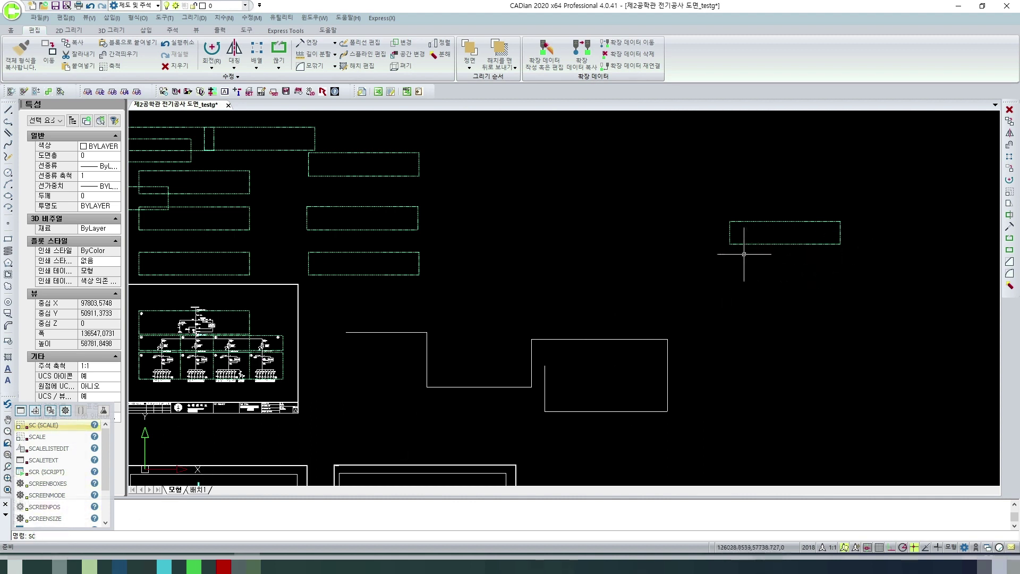
{"action": "key", "text": "Return"}
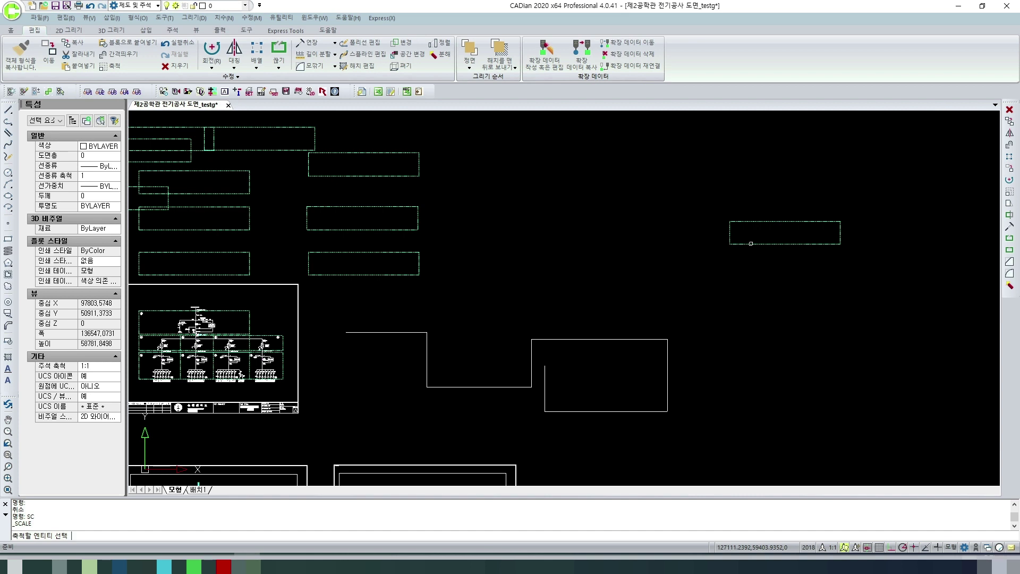
{"action": "left_click", "coordinate": [750, 243]}
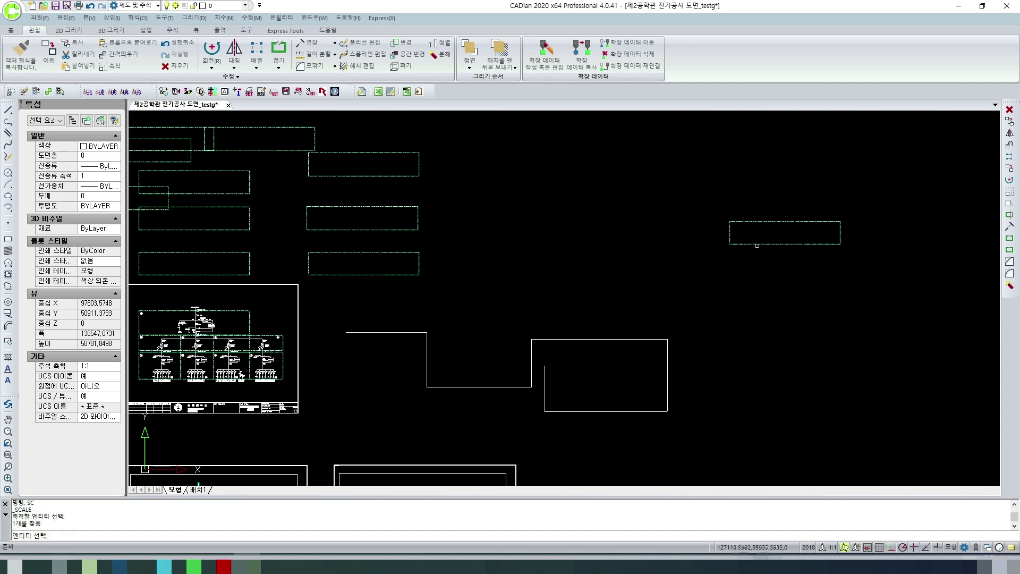
{"action": "key", "text": "Return"}
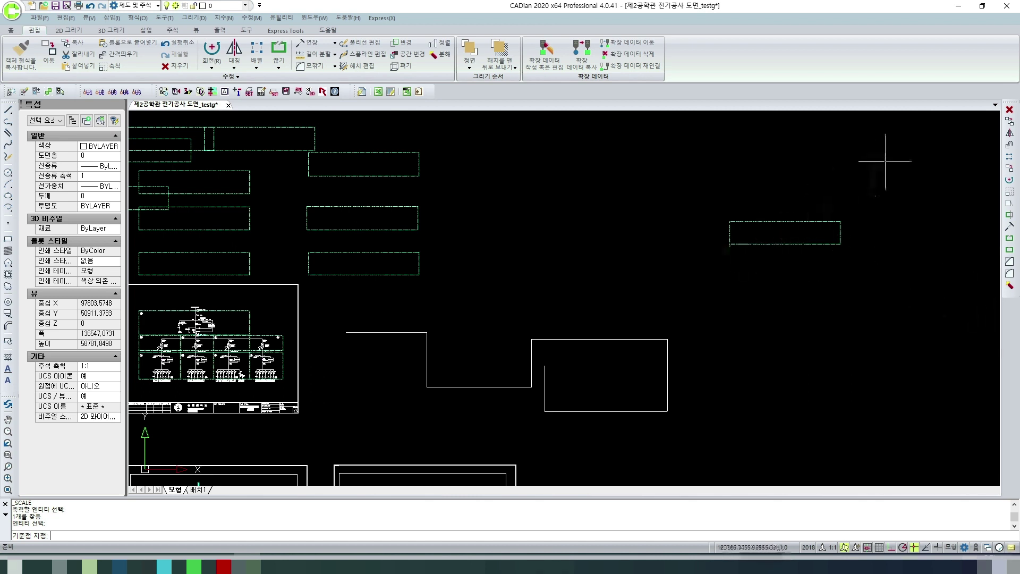
{"action": "left_click", "coordinate": [729, 244]}
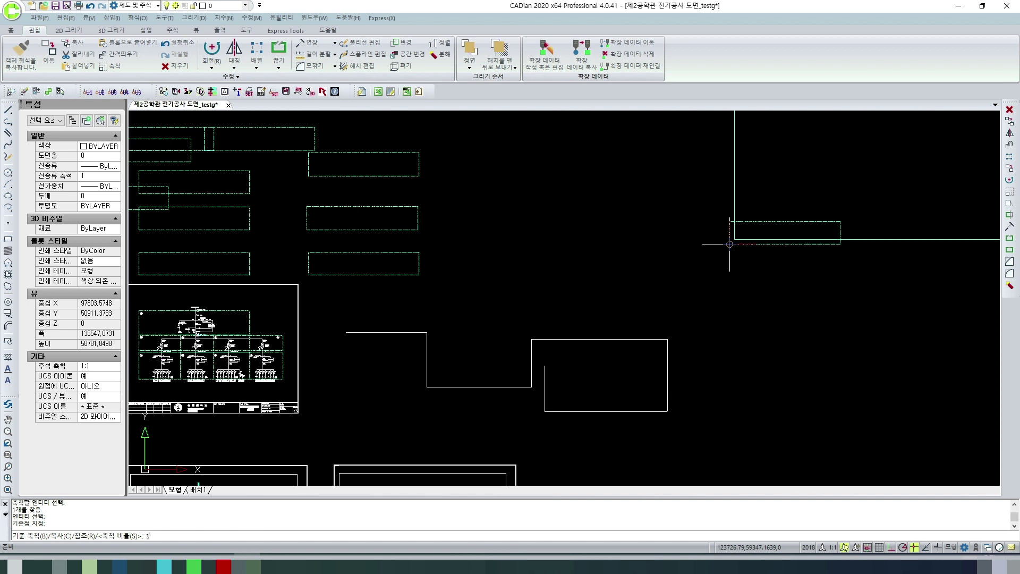
{"action": "key", "text": "Return"}
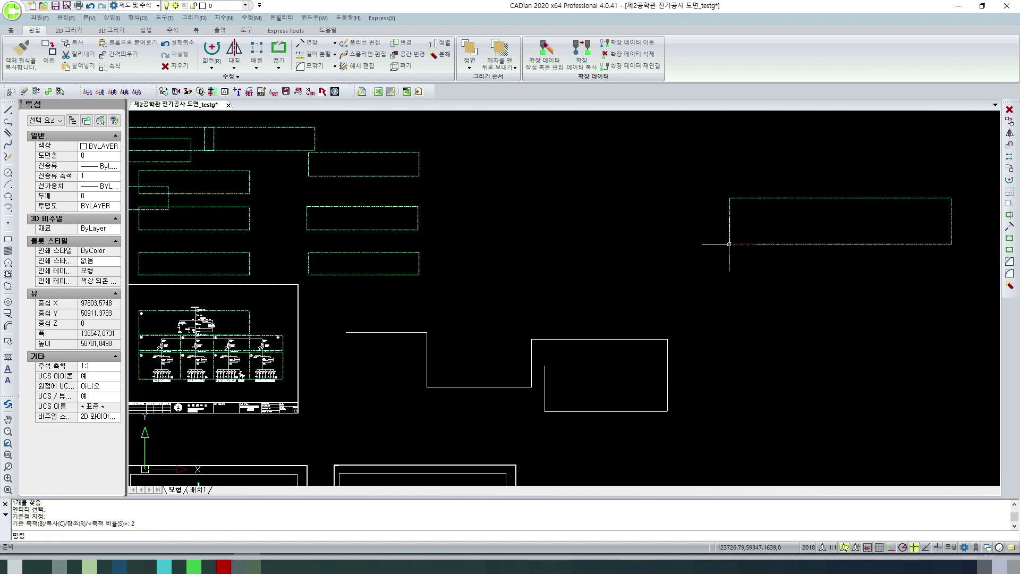
{"action": "middle_click_drag", "start_coordinate": [759, 275], "coordinate": [599, 346]}
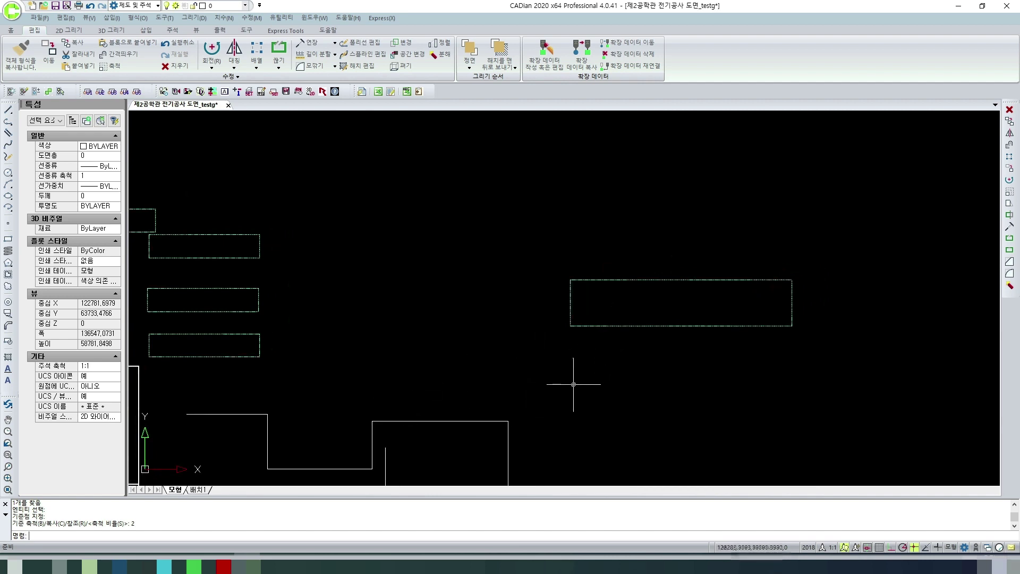
{"action": "left_click", "coordinate": [278, 373]}
{"action": "left_click", "coordinate": [252, 348]}
{"action": "type", "text": "col"}
{"action": "key", "text": "Return"}
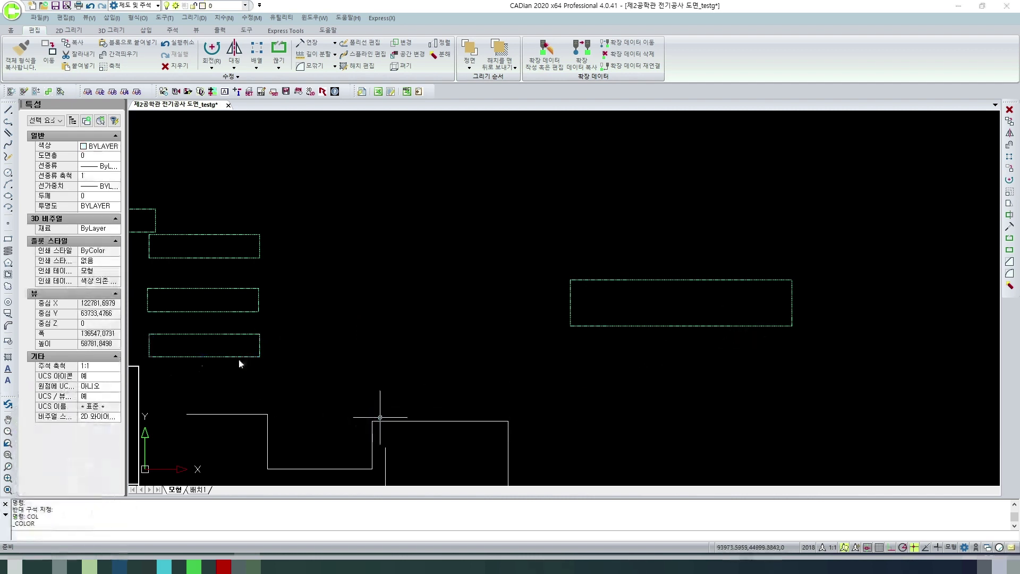
{"action": "key", "text": "Escape"}
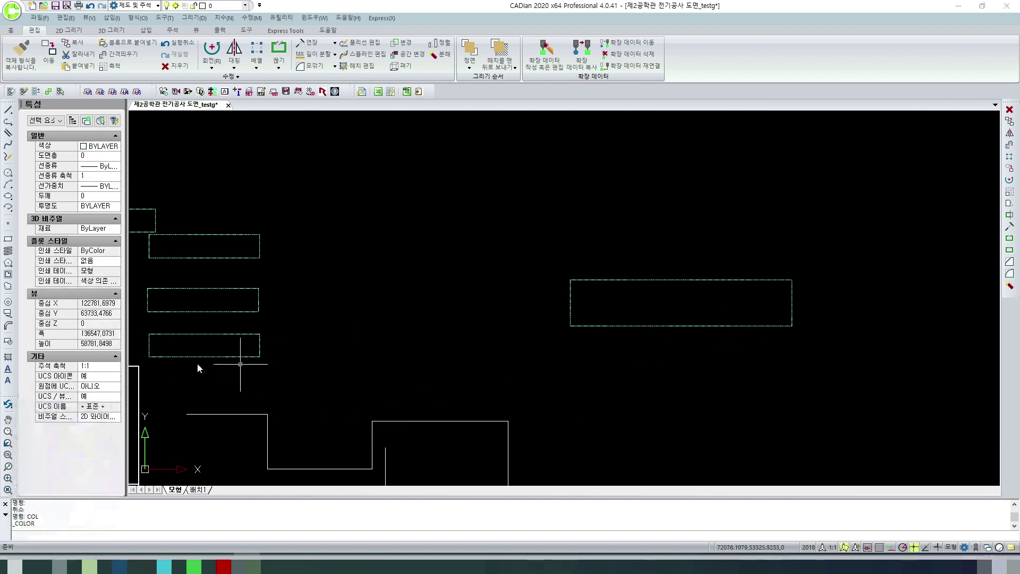
Move the lowest small dashed rectangle so its lower-left corner meets the enlarged rectangle's lower-left corner.
{"action": "left_click", "coordinate": [205, 353]}
{"action": "left_click", "coordinate": [207, 360]}
{"action": "type", "text": "m"}
{"action": "key", "text": "Return"}
{"action": "left_click", "coordinate": [148, 357]}
{"action": "left_click", "coordinate": [570, 326]}
{"action": "key", "text": "Escape"}
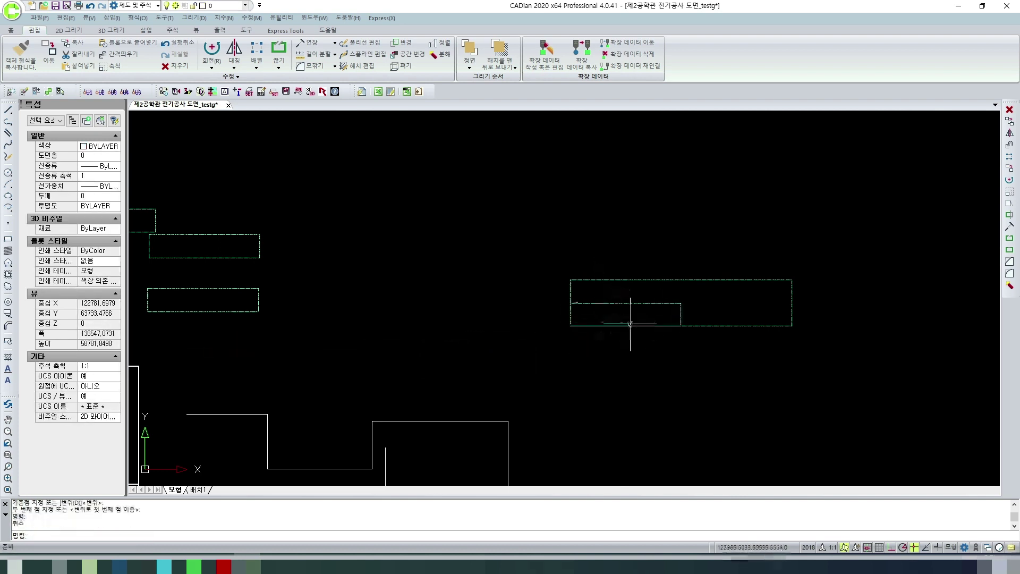
{"action": "key", "text": "Escape"}
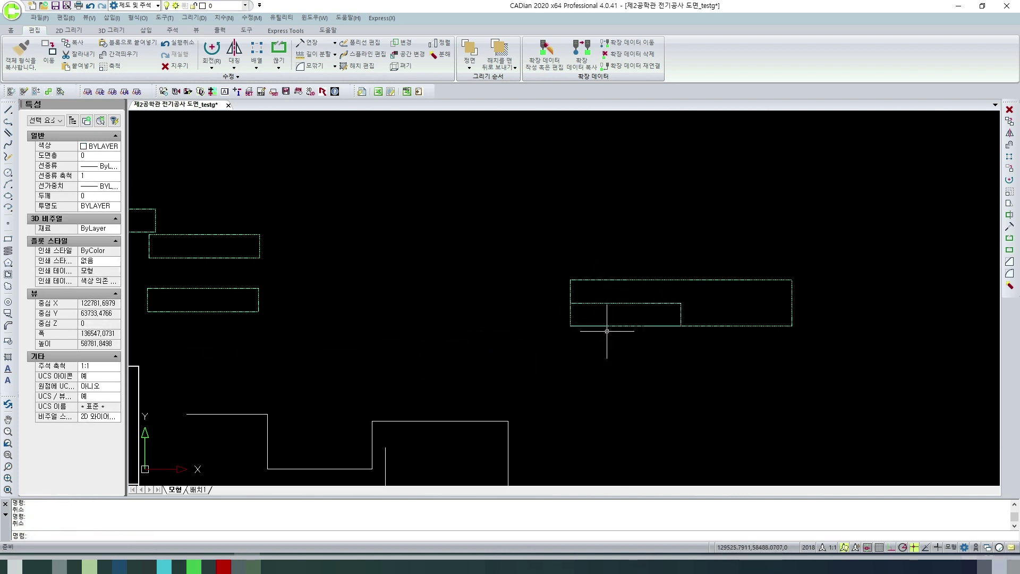
Scale the small dashed rectangle by reference from the shared lower-left corner, using its height as reference and the enlarged rectangle's height as new length.
{"action": "type", "text": "sc"}
{"action": "key", "text": "Return"}
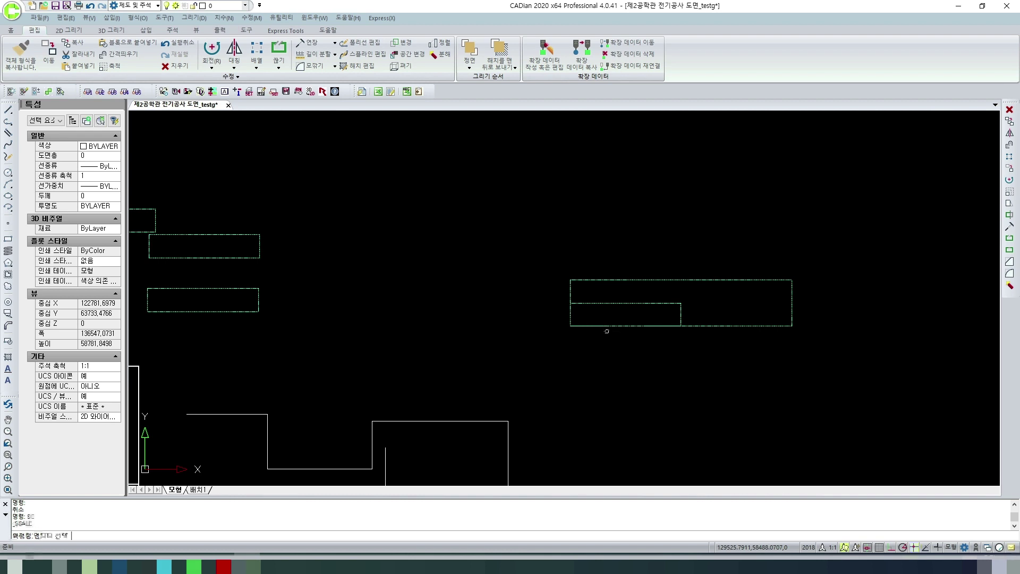
{"action": "left_click", "coordinate": [610, 303]}
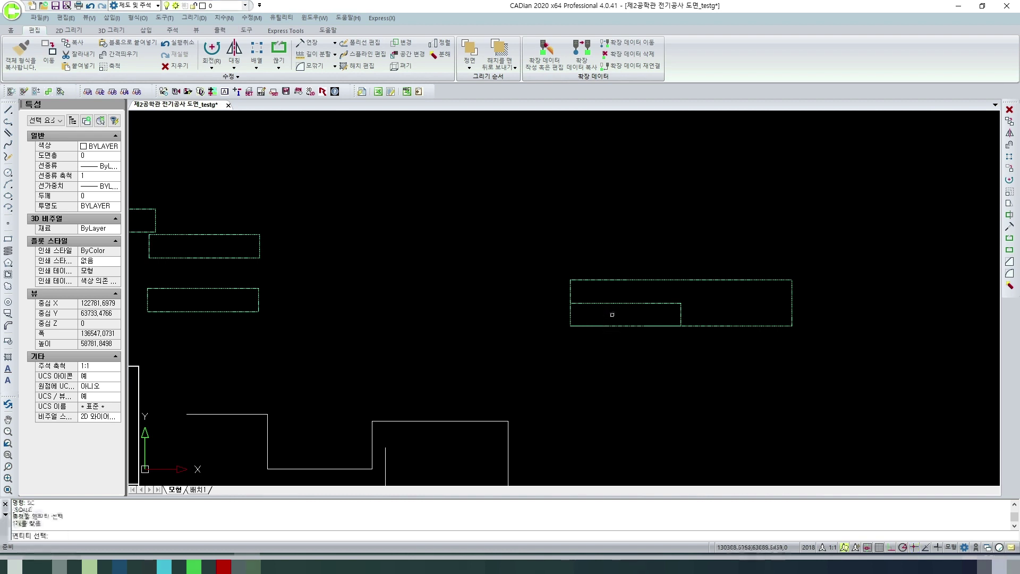
{"action": "key", "text": "Return"}
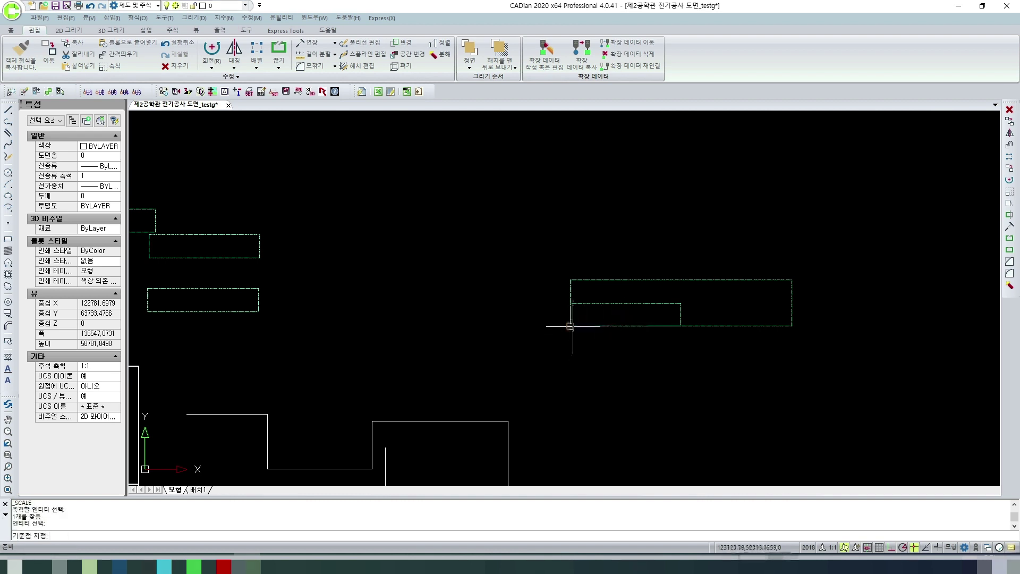
{"action": "left_click", "coordinate": [570, 326]}
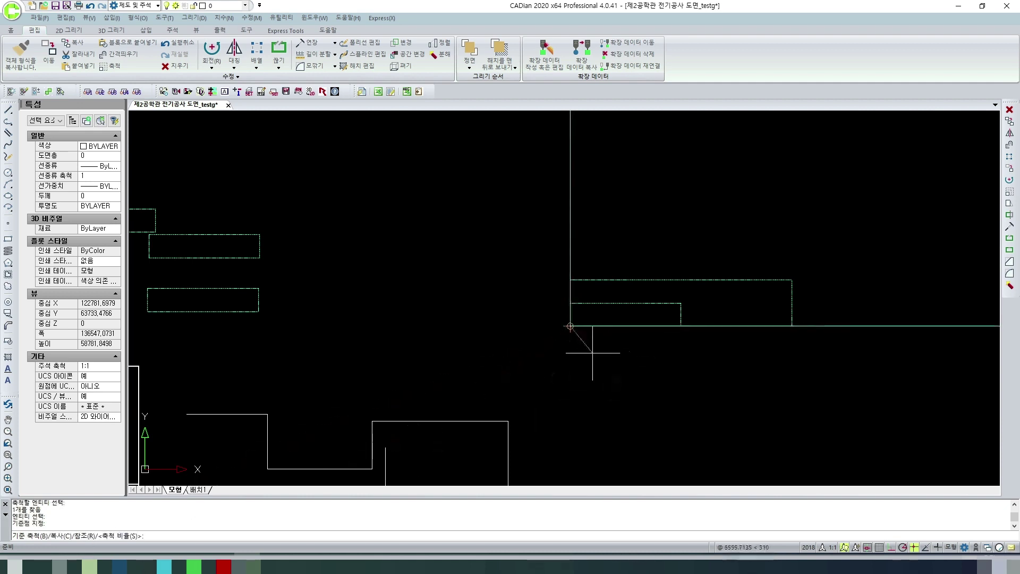
{"action": "type", "text": "r"}
{"action": "key", "text": "Return"}
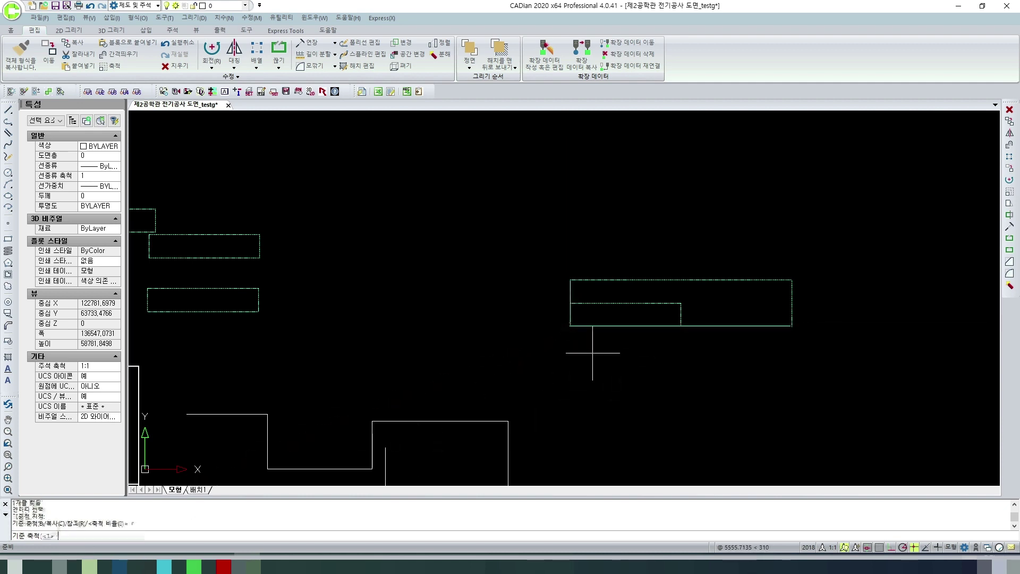
{"action": "left_click", "coordinate": [570, 326]}
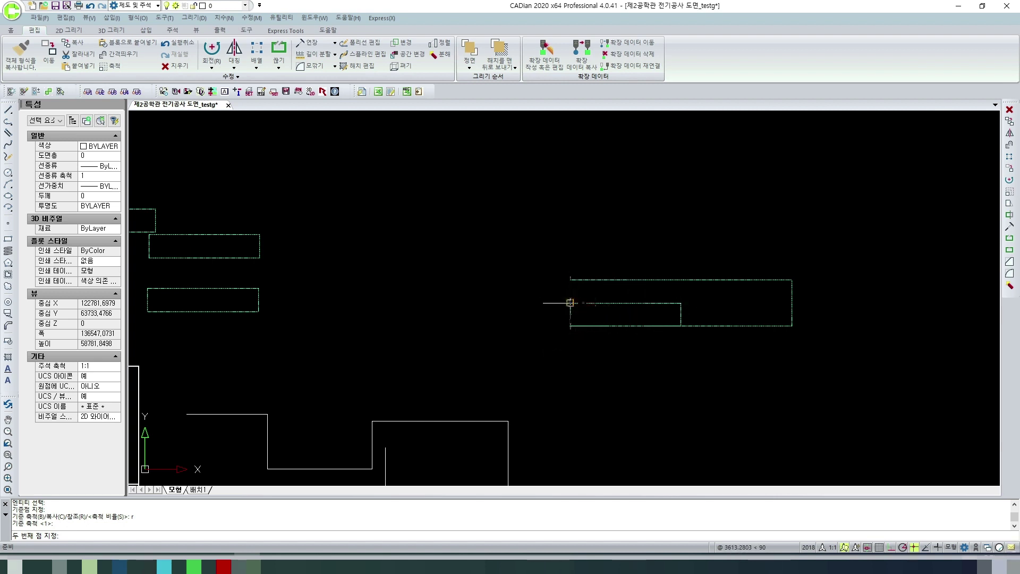
{"action": "left_click", "coordinate": [570, 303]}
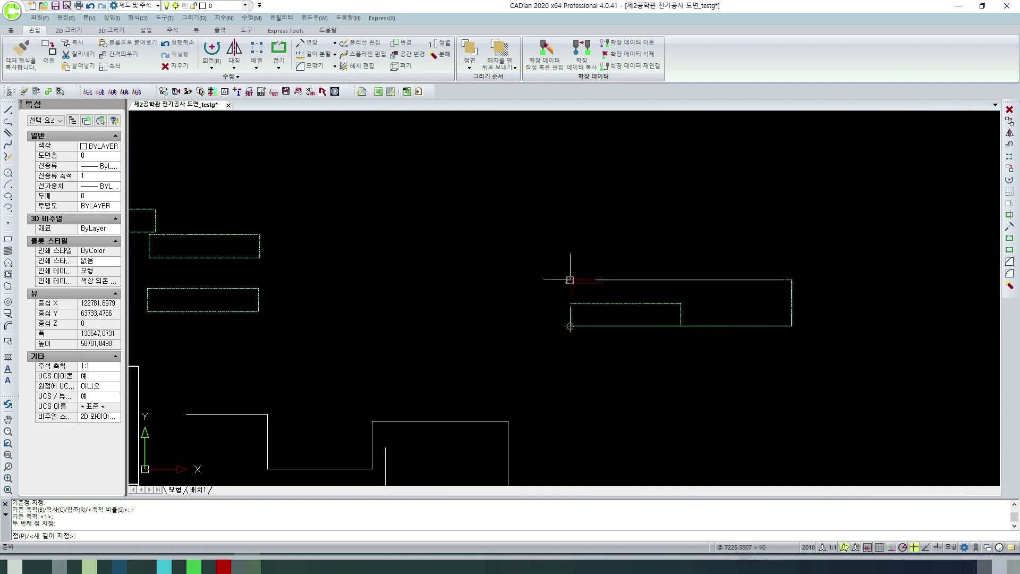
{"action": "key", "text": "Escape"}
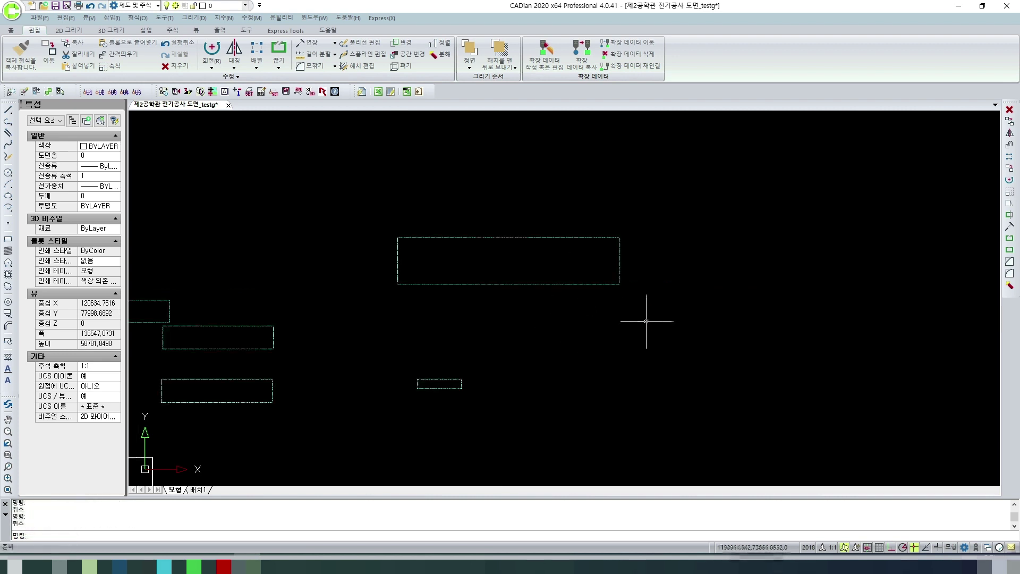
{"action": "left_click", "coordinate": [636, 305]}
{"action": "left_click", "coordinate": [610, 219]}
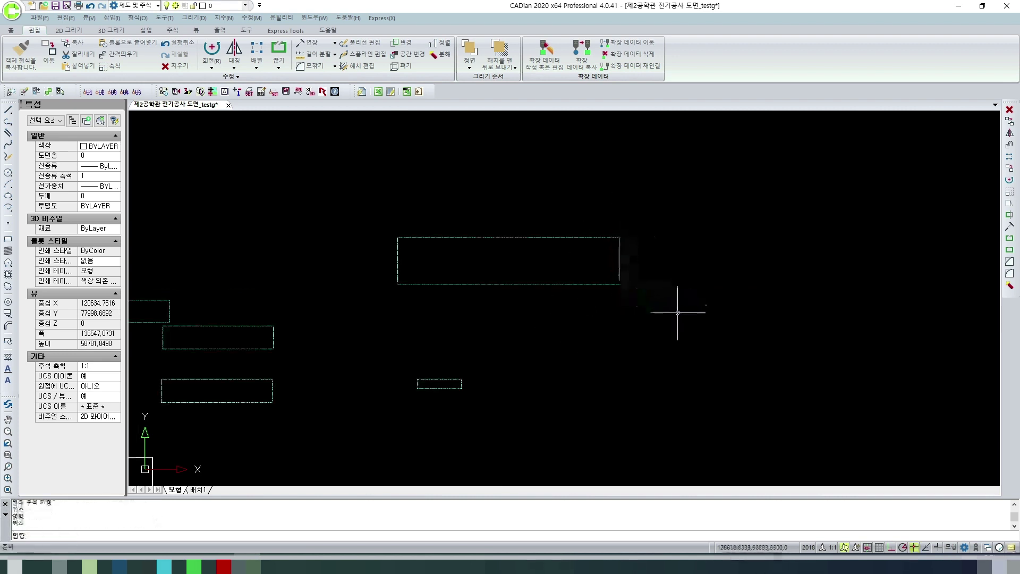
{"action": "left_click", "coordinate": [654, 302]}
{"action": "left_click", "coordinate": [549, 182]}
{"action": "key", "text": "Escape"}
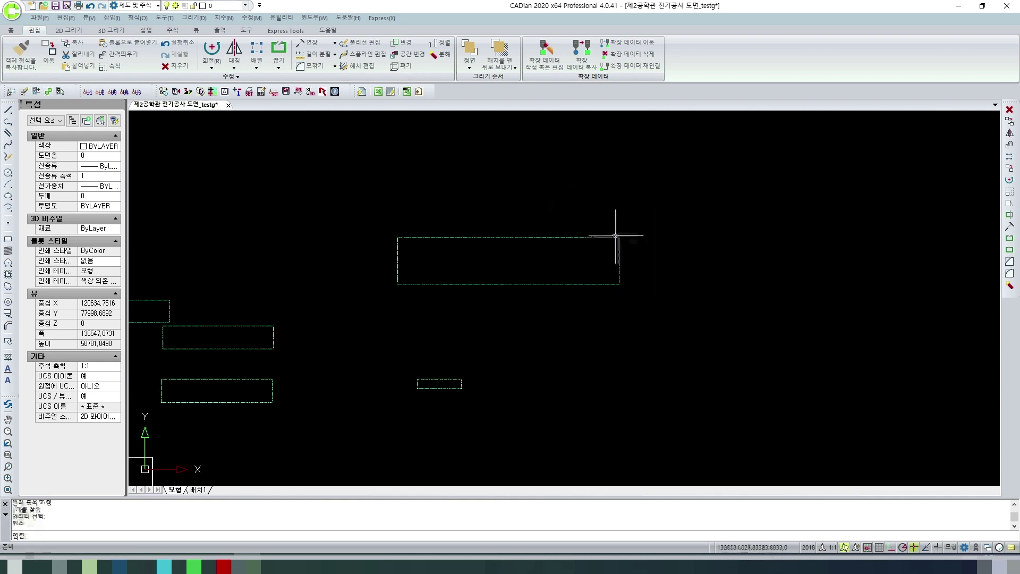
{"action": "type", "text": "s"}
{"action": "key", "text": "Return"}
{"action": "left_click", "coordinate": [609, 276]}
{"action": "left_click", "coordinate": [693, 297]}
{"action": "key", "text": "Return"}
{"action": "left_click", "coordinate": [621, 304]}
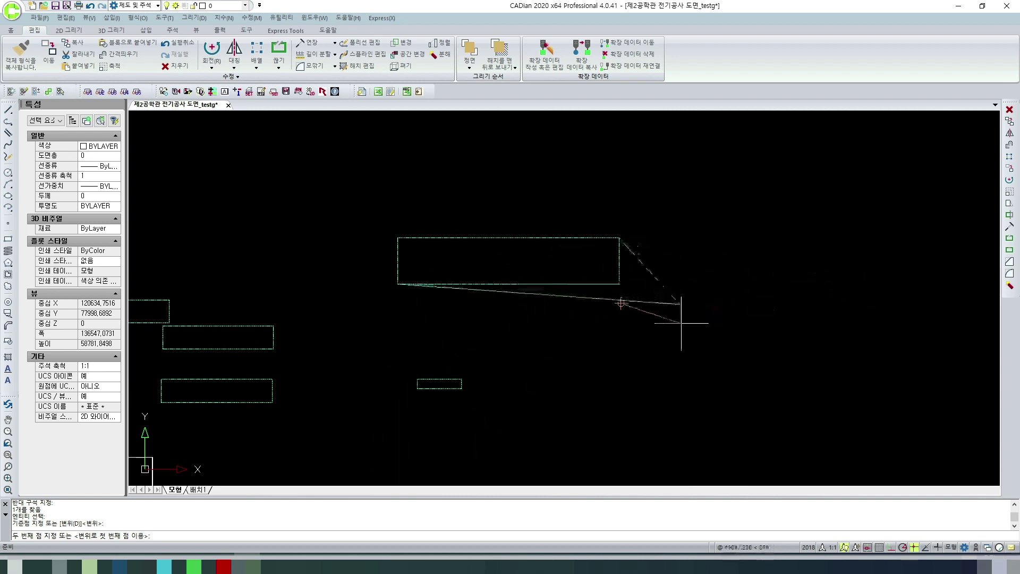
{"action": "key", "text": "Escape"}
{"action": "key", "text": "Escape"}
{"action": "type", "text": "rec"}
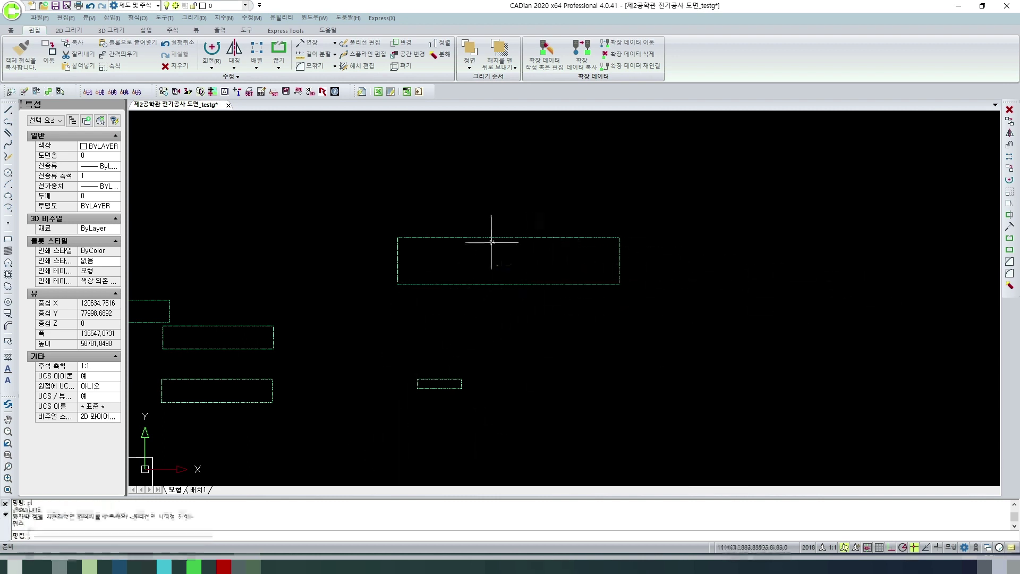
{"action": "key", "text": "Return"}
{"action": "key", "text": "Escape"}
{"action": "key", "text": "Escape"}
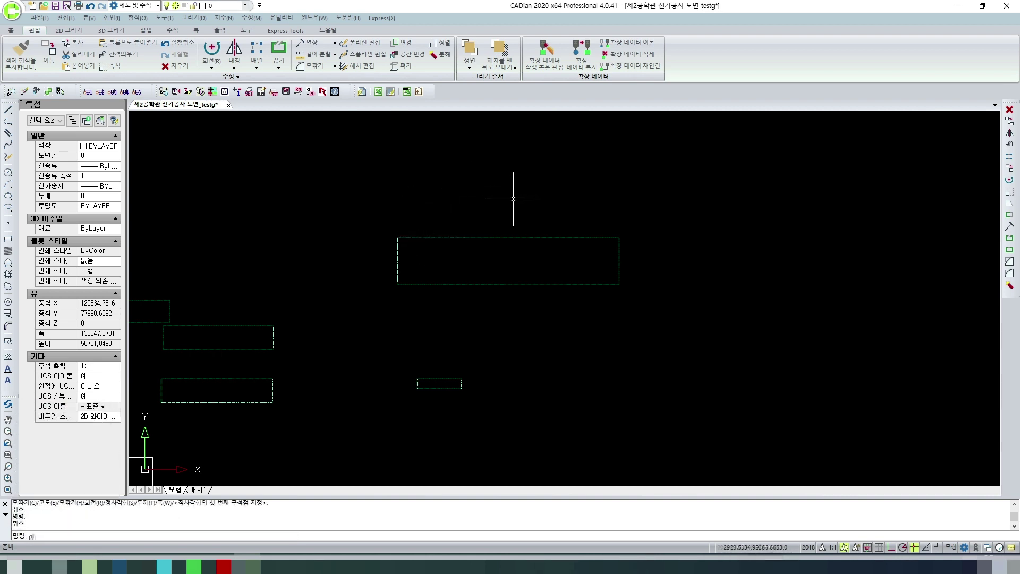
Draw an open three-segment polyline that runs above, down across and below the right part of the enlarged dashed rectangle.
{"action": "type", "text": "pl"}
{"action": "key", "text": "Return"}
{"action": "left_click", "coordinate": [398, 181]}
{"action": "left_click", "coordinate": [561, 193]}
{"action": "left_click", "coordinate": [555, 333]}
{"action": "left_click", "coordinate": [467, 343]}
{"action": "key", "text": "Escape"}
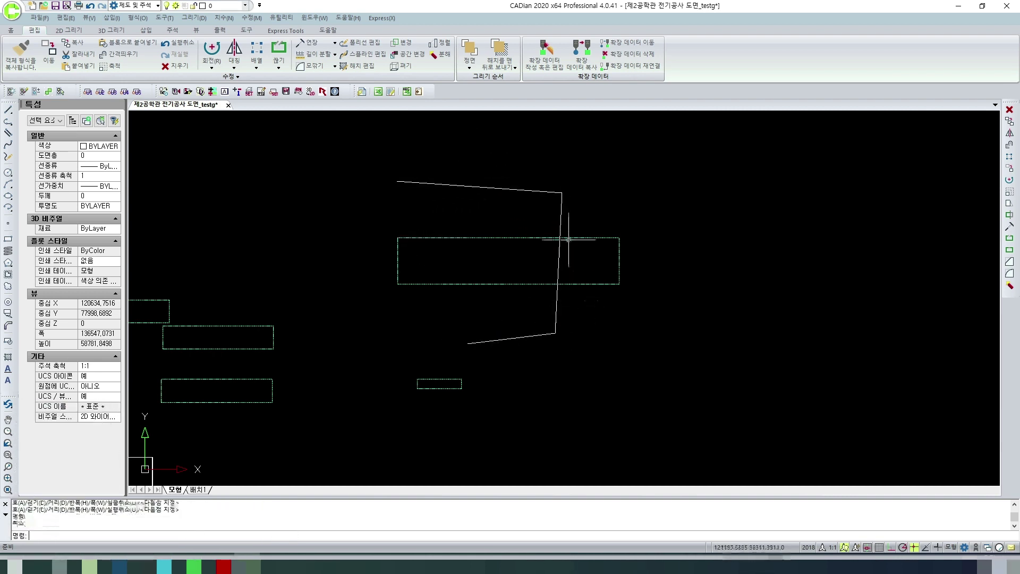
{"action": "key", "text": "Escape"}
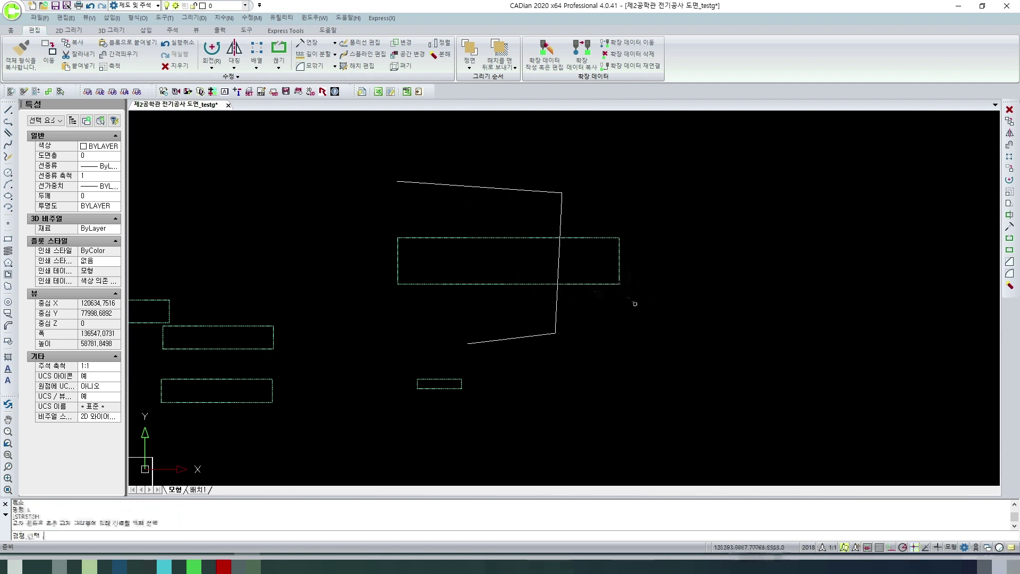
Try to stretch the right end of the enlarged dashed rectangle from its upper-right corner, with ortho mode turned on.
{"action": "left_click", "coordinate": [633, 301]}
{"action": "left_click", "coordinate": [605, 222]}
{"action": "key", "text": "Return"}
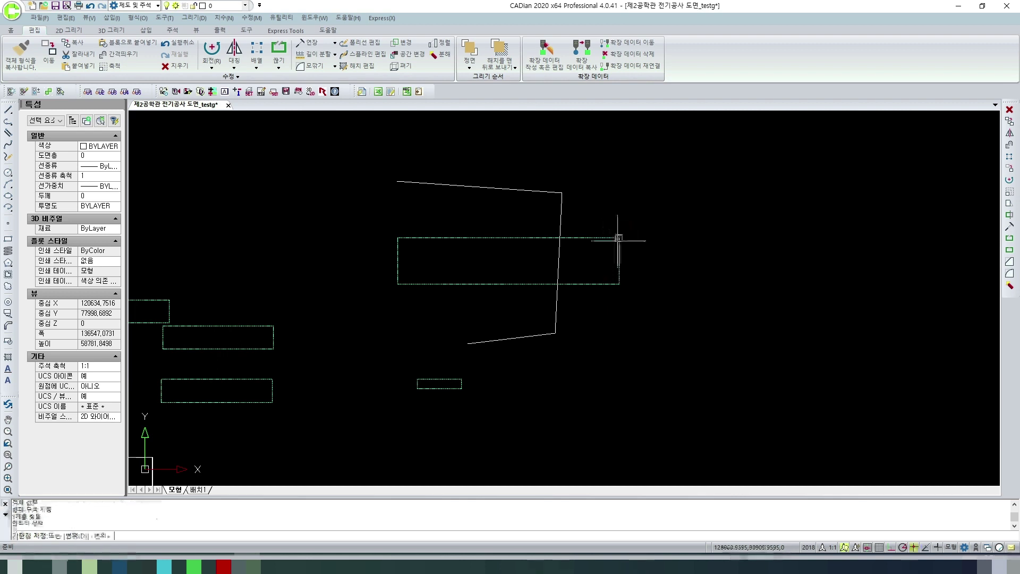
{"action": "left_click", "coordinate": [619, 237]}
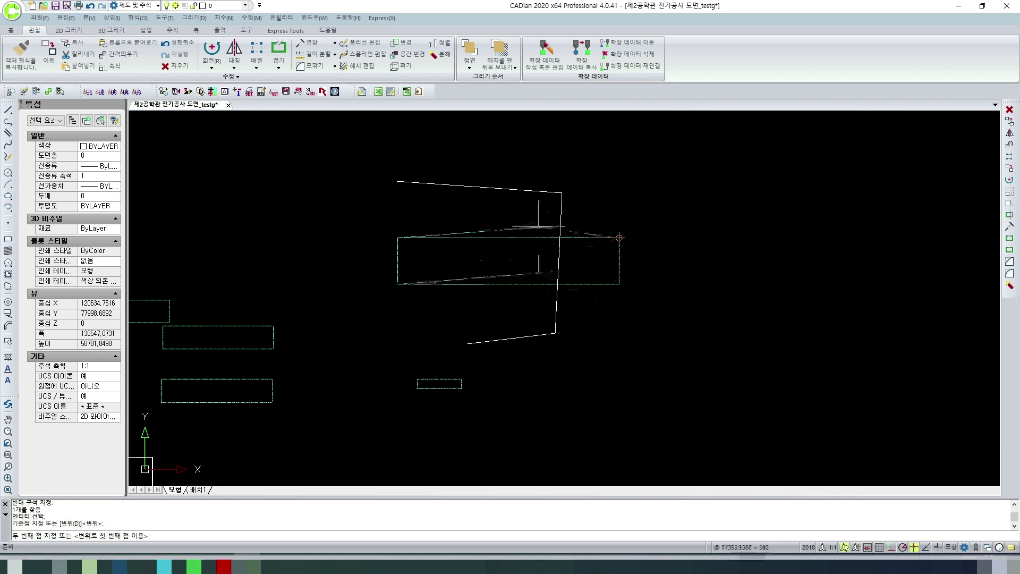
{"action": "key", "text": "F8"}
{"action": "left_click", "coordinate": [590, 257]}
Stretch only the enlarged rectangle's lower-right corner horizontally to the polyline's right segment.
{"action": "type", "text": "s"}
{"action": "key", "text": "Return"}
{"action": "left_click", "coordinate": [629, 296]}
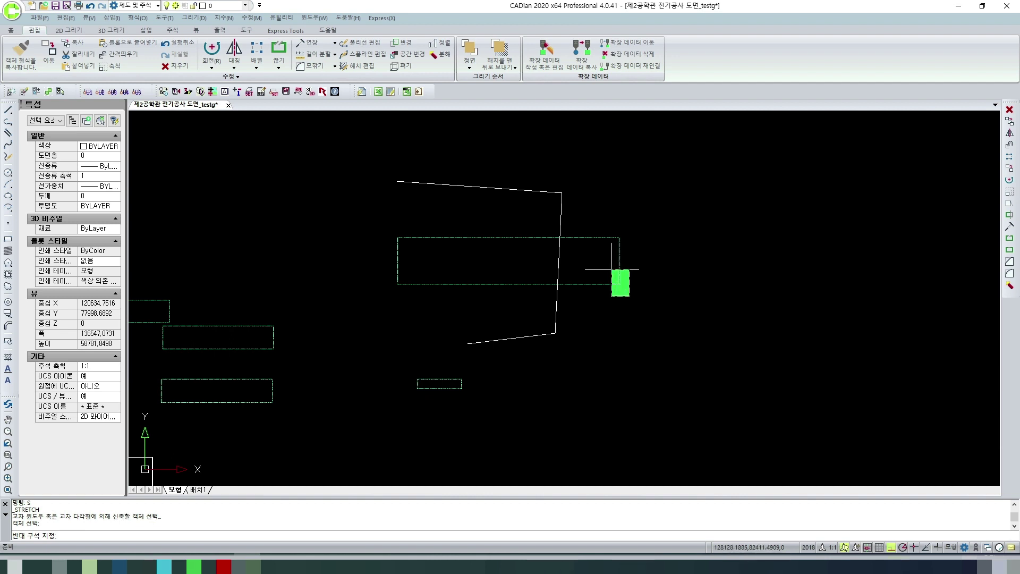
{"action": "left_click", "coordinate": [612, 269]}
{"action": "key", "text": "Return"}
{"action": "left_click", "coordinate": [619, 285]}
{"action": "left_click", "coordinate": [560, 288]}
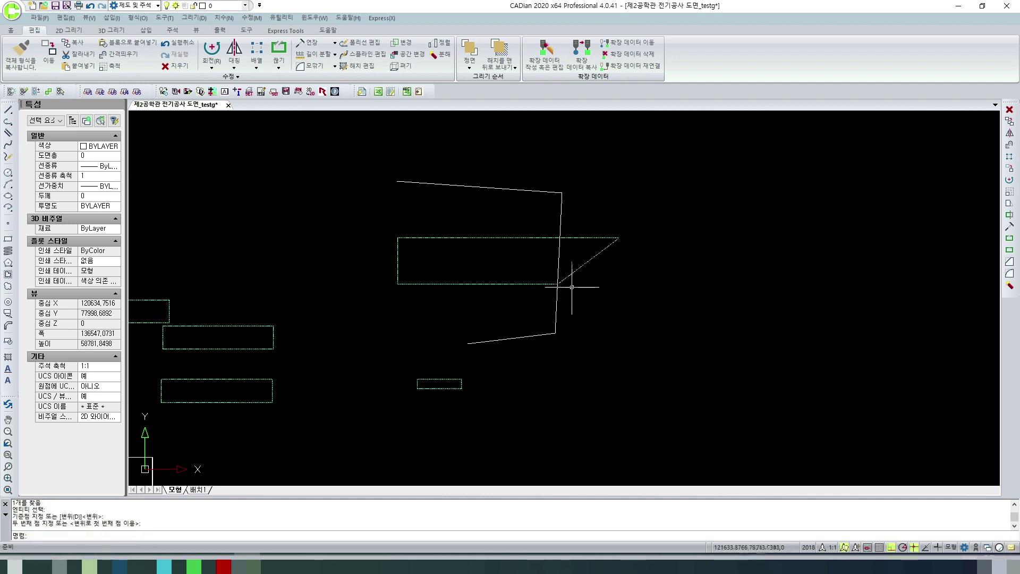
Grip-stretch the dashed rectangle's upper-right corner horizontally to the polyline's right segment.
{"action": "left_click", "coordinate": [603, 250]}
{"action": "left_click", "coordinate": [618, 237]}
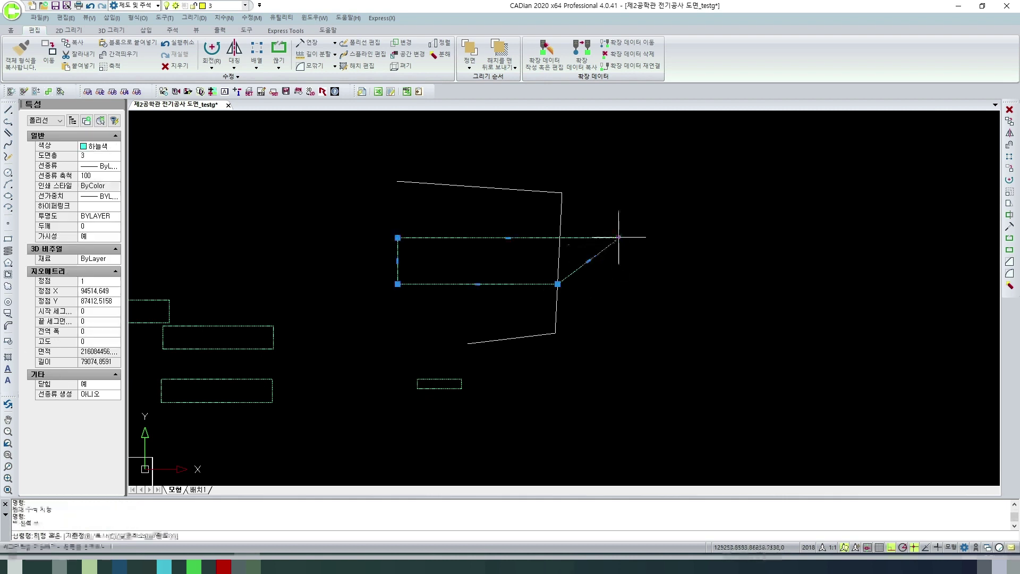
{"action": "left_click", "coordinate": [559, 237]}
{"action": "key", "text": "Escape"}
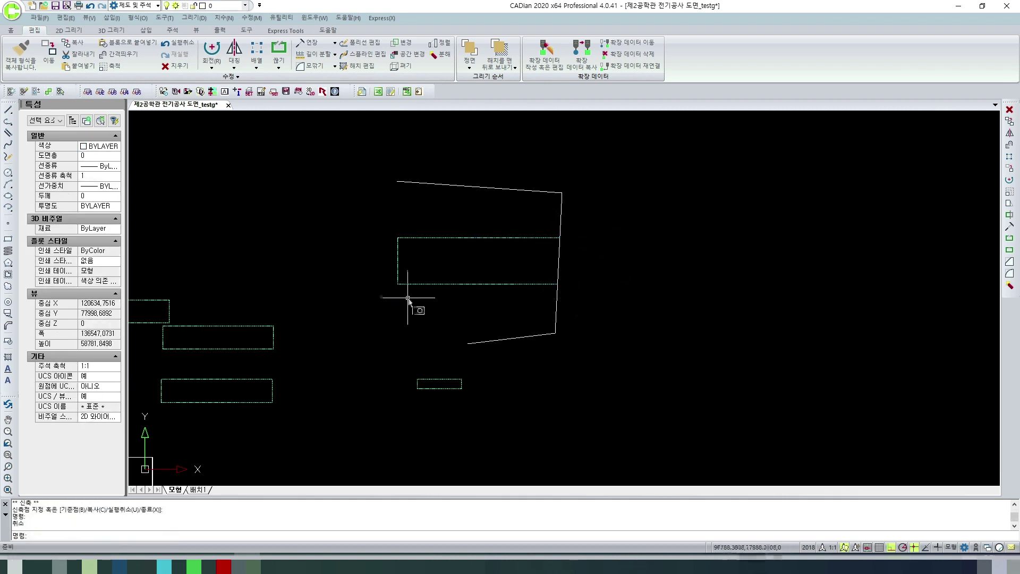
{"action": "left_click", "coordinate": [398, 271]}
{"action": "left_click", "coordinate": [397, 237]}
{"action": "key", "text": "Escape"}
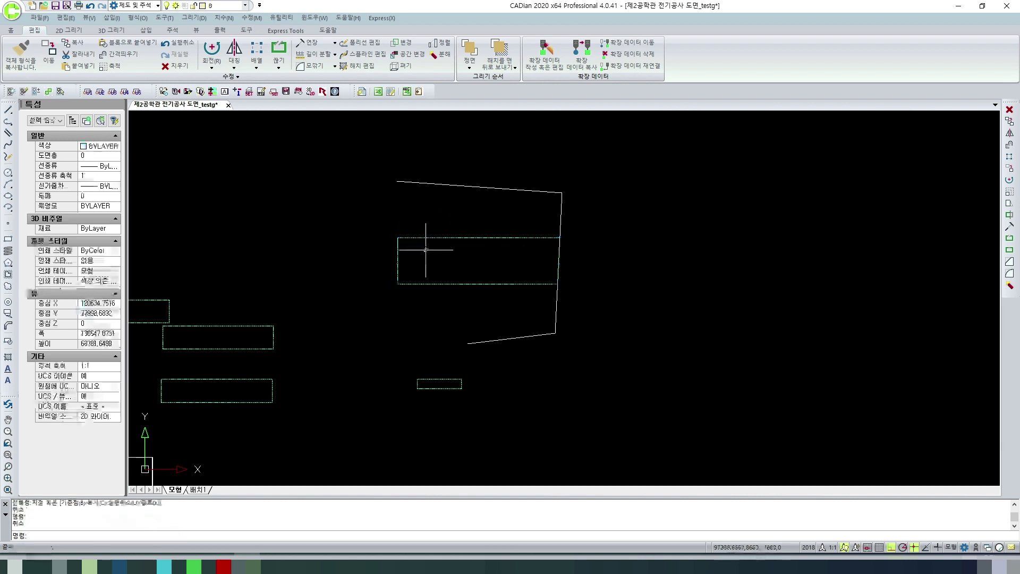
Shorten the dashed rectangle by shifting its left side horizontally toward the polyline's right segment.
{"action": "type", "text": "m"}
{"action": "key", "text": "Return"}
{"action": "left_click", "coordinate": [397, 255]}
{"action": "key", "text": "Return"}
{"action": "left_click", "coordinate": [404, 224]}
{"action": "key", "text": "Escape"}
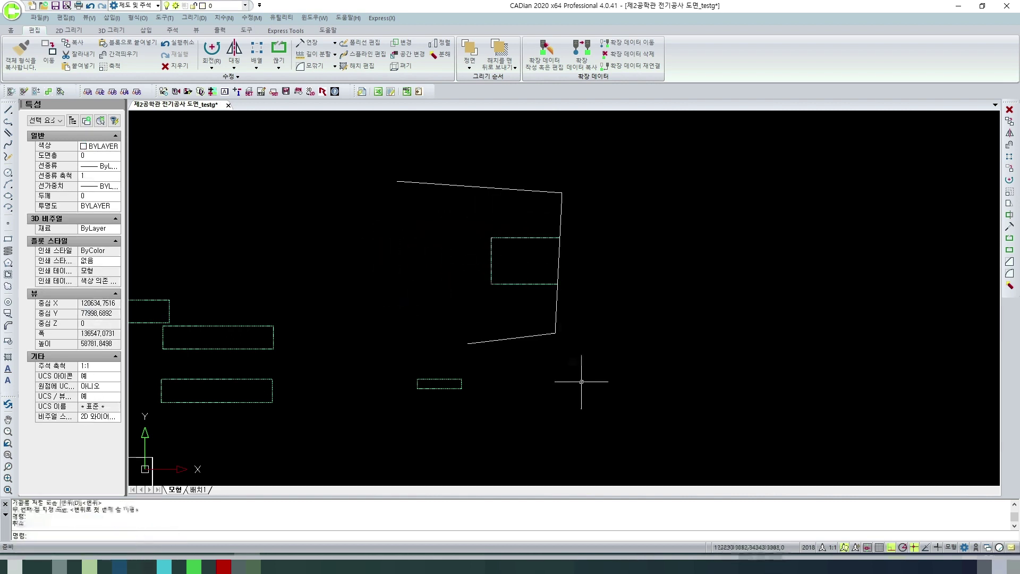
Undo the last erase in the table with the row of circles.
{"action": "key", "text": "ctrl+z"}
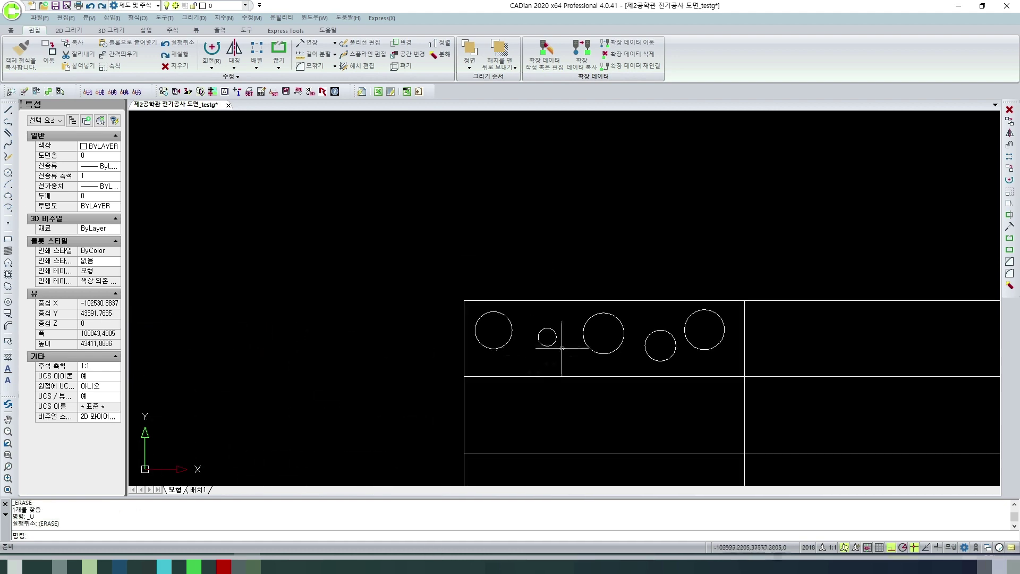
Copy the hexagonal LV 4 symbol with its text in the 철거 area to the clipboard.
{"action": "scroll", "coordinate": [888, 357], "scroll_direction": "up", "scroll_amount": 8}
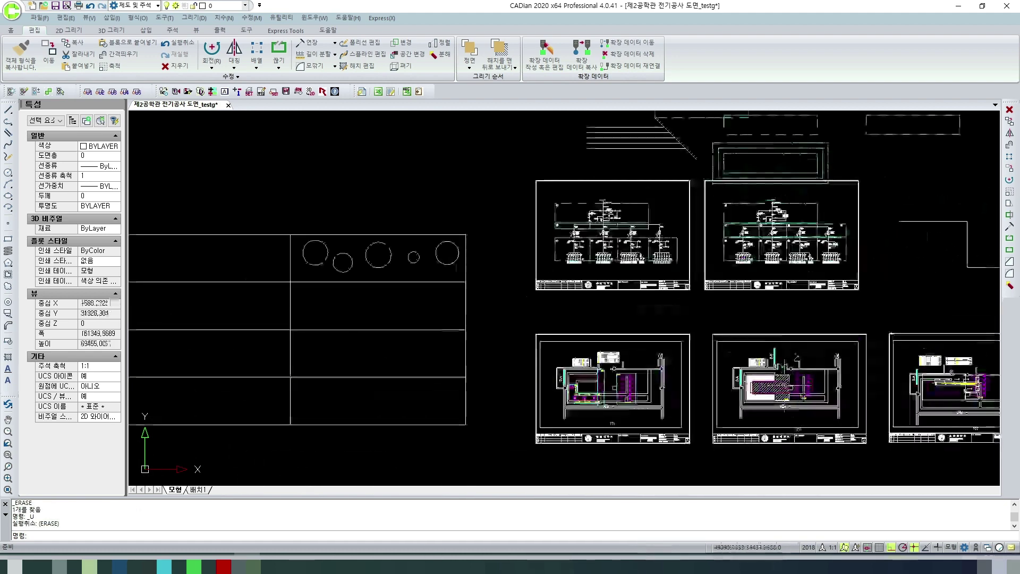
{"action": "scroll", "coordinate": [474, 364], "scroll_direction": "up", "scroll_amount": 6}
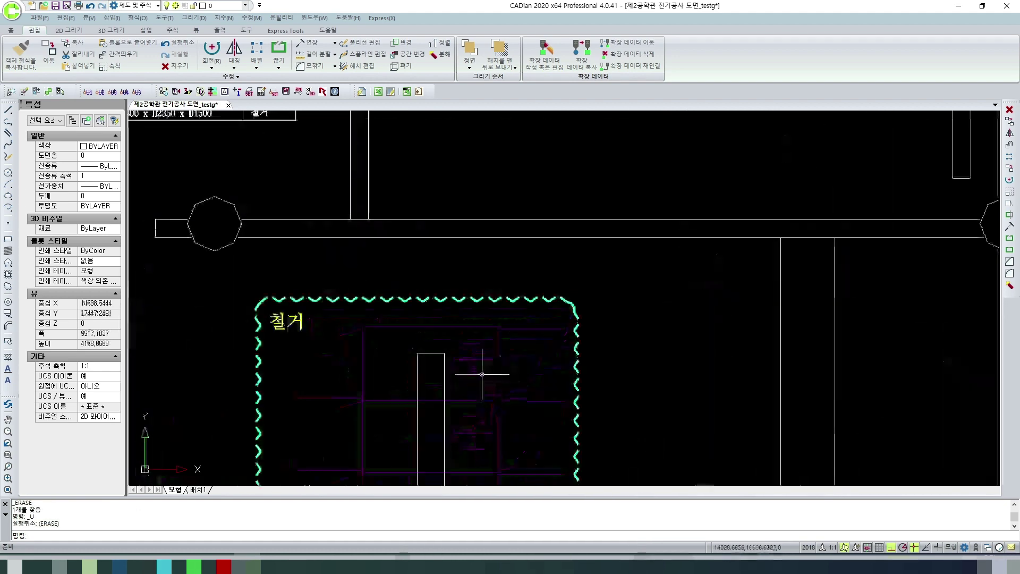
{"action": "left_click", "coordinate": [474, 364]}
{"action": "scroll", "coordinate": [473, 363], "scroll_direction": "up", "scroll_amount": 5}
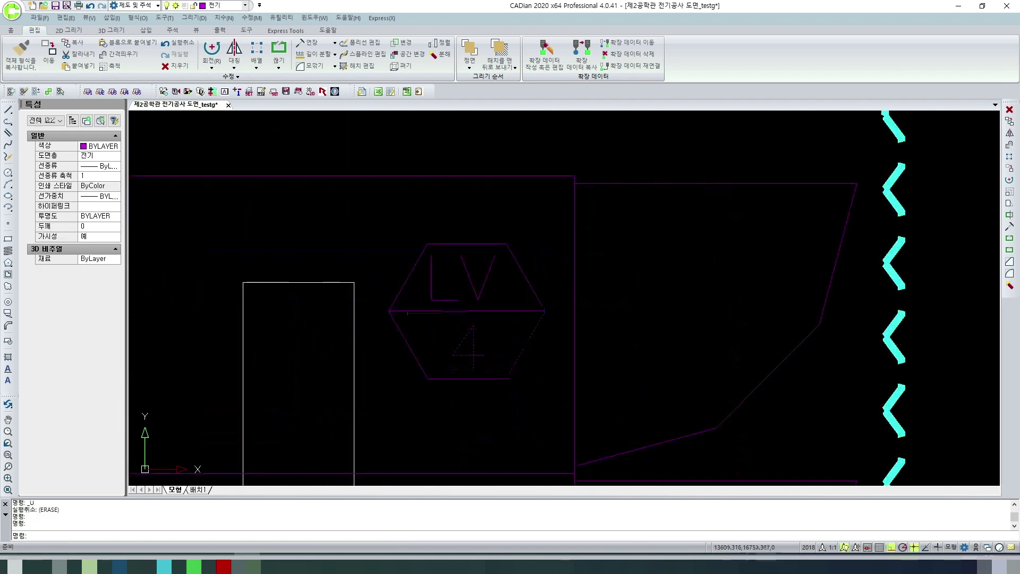
{"action": "key", "text": "Escape"}
{"action": "left_click", "coordinate": [374, 220]}
{"action": "left_click", "coordinate": [549, 401]}
{"action": "key", "text": "ctrl+c"}
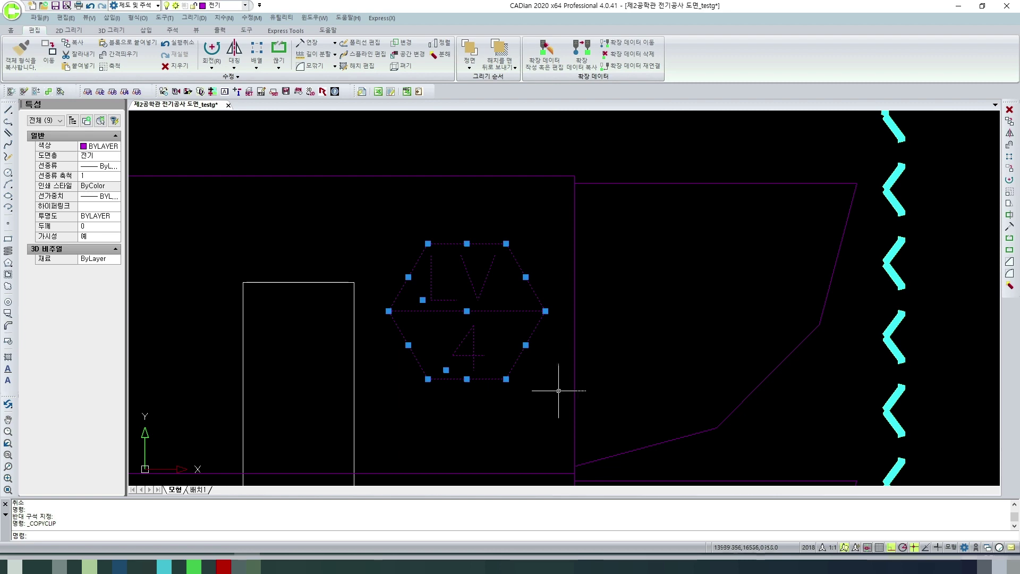
{"action": "scroll", "coordinate": [555, 399], "scroll_direction": "down", "scroll_amount": 5}
{"action": "middle_click_drag", "start_coordinate": [407, 391], "coordinate": [578, 419]}
{"action": "scroll", "coordinate": [321, 381], "scroll_direction": "up", "scroll_amount": 8}
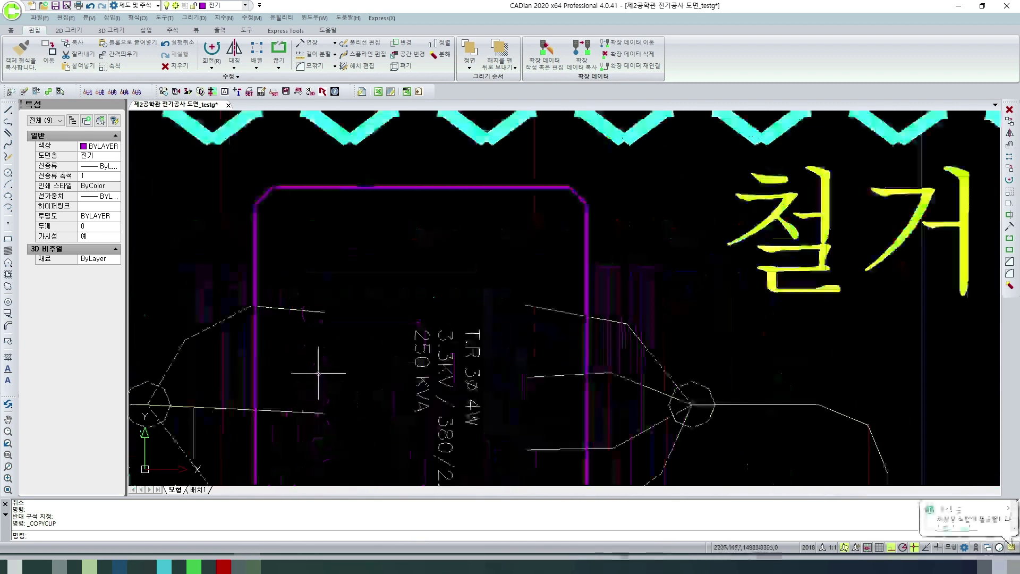
{"action": "key", "text": "Escape"}
{"action": "key", "text": "Escape"}
{"action": "left_click", "coordinate": [280, 264]}
{"action": "left_click", "coordinate": [371, 355]}
{"action": "key", "text": "Escape"}
Try to define a block named 전등1 without selecting any objects.
{"action": "type", "text": "bl"}
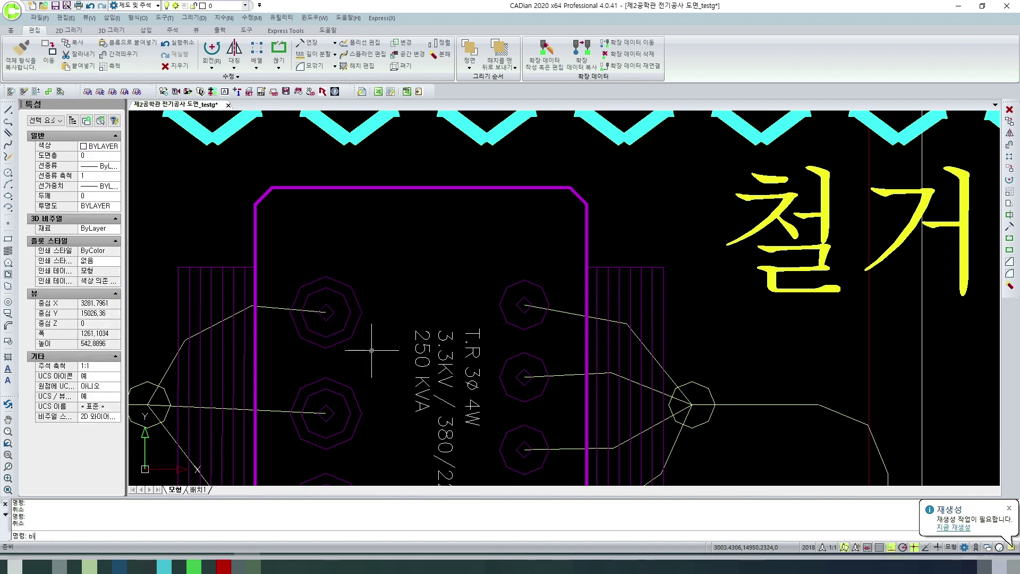
{"action": "type", "text": "ock"}
{"action": "key", "text": "Return"}
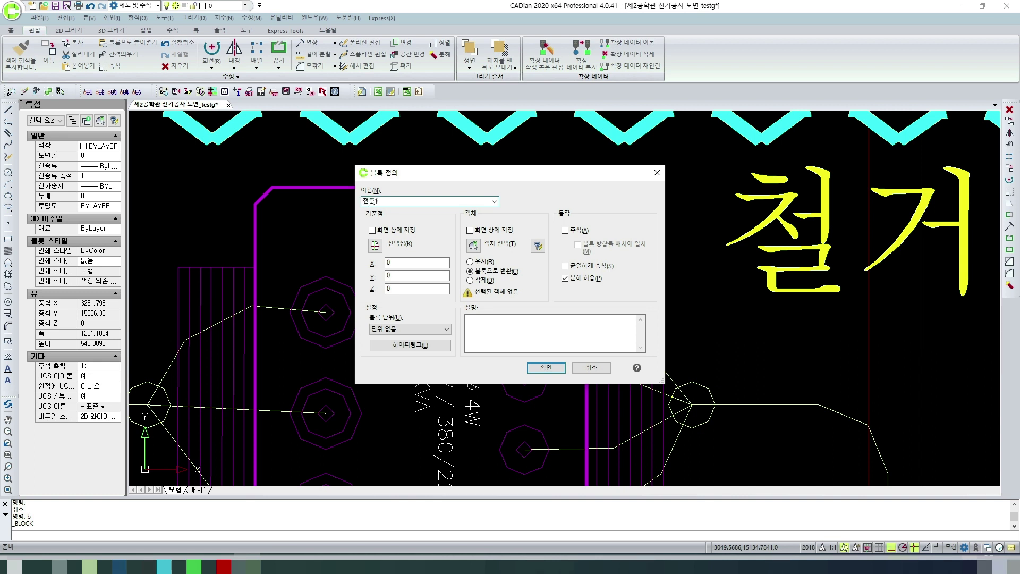
{"action": "key", "text": "Return"}
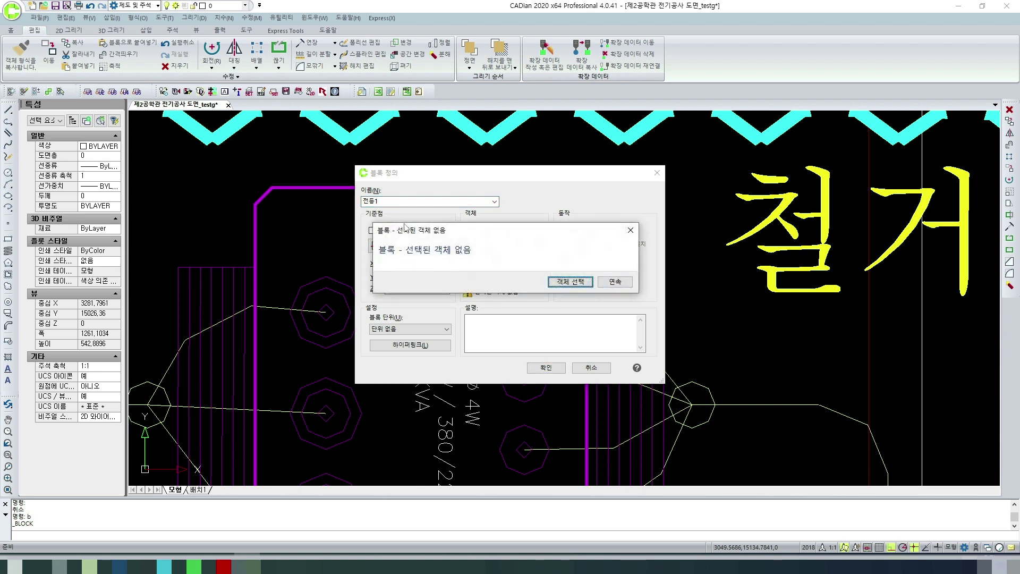
{"action": "key", "text": "Escape"}
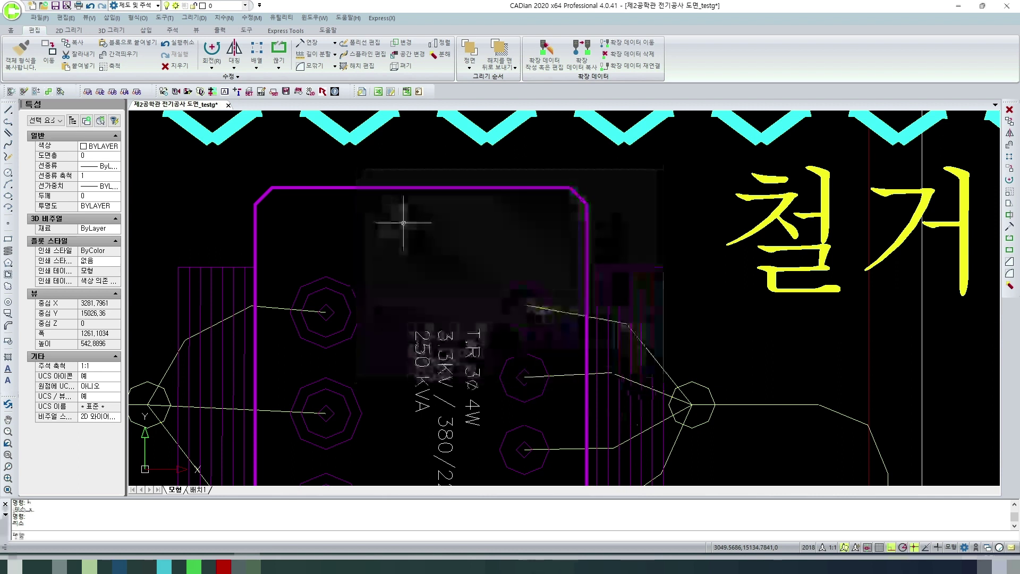
Define the top-left set of three concentric circles in the transformer symbol as a block named 전등.
{"action": "scroll", "coordinate": [417, 236], "scroll_direction": "up", "scroll_amount": 3}
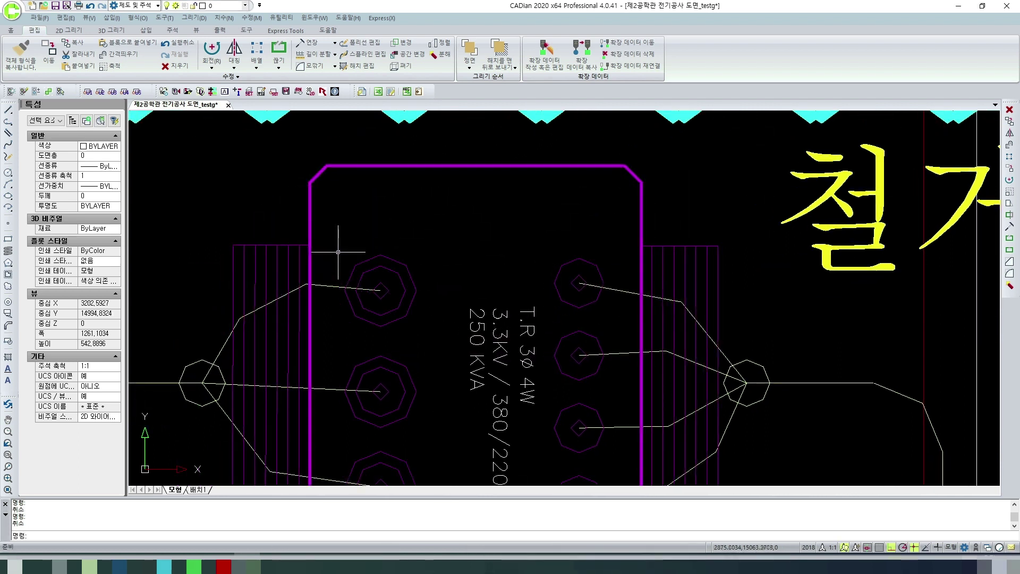
{"action": "left_click_drag", "start_coordinate": [336, 249], "coordinate": [435, 333]}
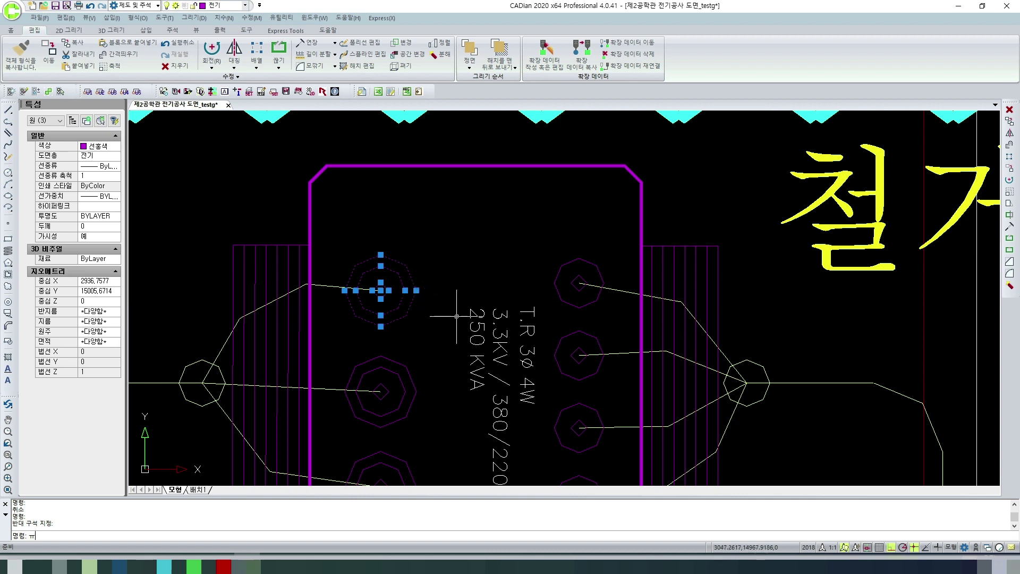
{"action": "type", "text": "b"}
{"action": "key", "text": "Return"}
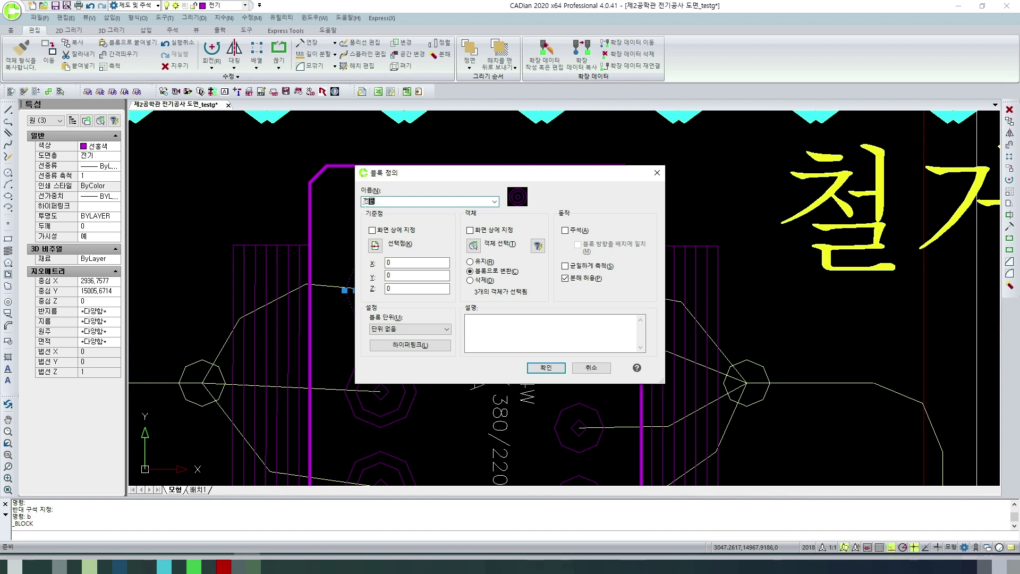
{"action": "type", "text": "전휴"}
{"action": "key", "text": "Return"}
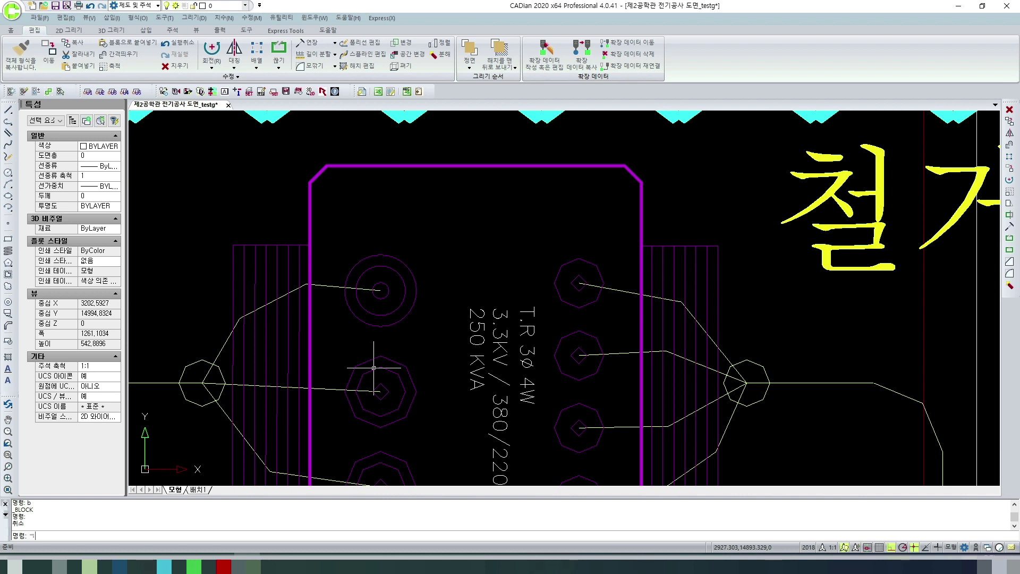
Regenerate the drawing to smooth the display of its circles and arcs.
{"action": "type", "text": "ㄷ"}
{"action": "key", "text": "Return"}
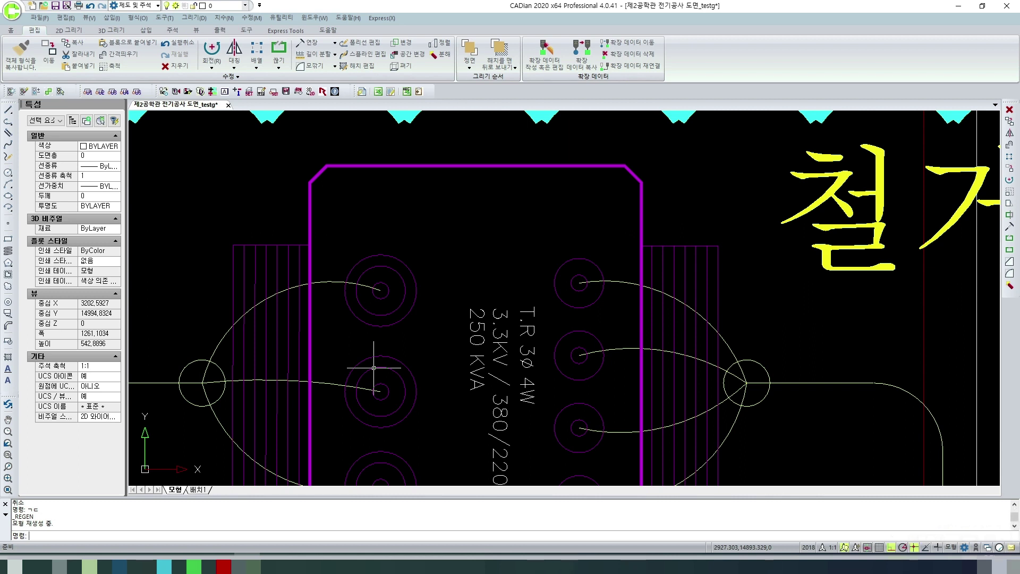
{"action": "key", "text": "Escape"}
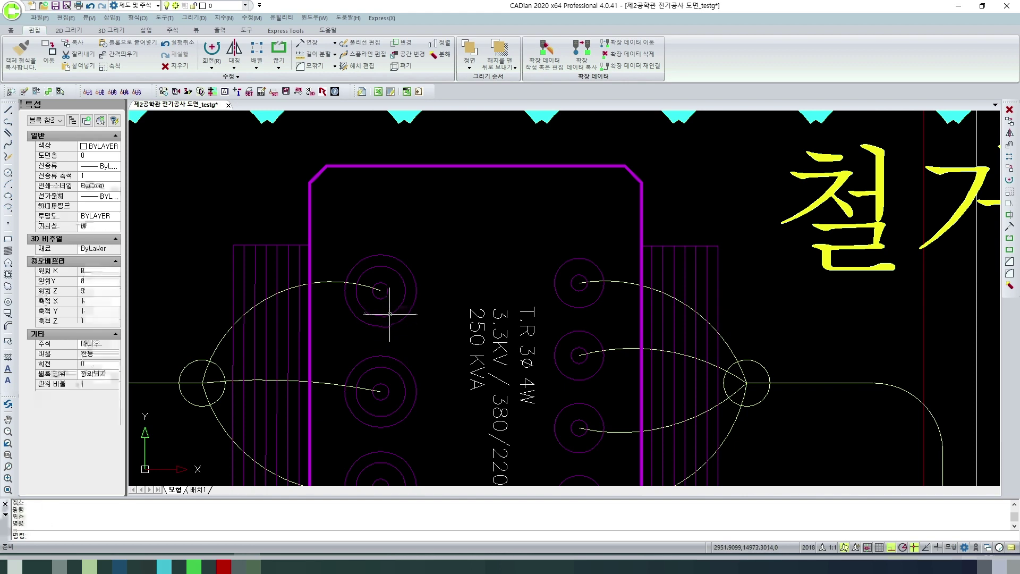
Select the ungrouped concentric circles below the 전등 block to examine them as separate objects.
{"action": "left_click", "coordinate": [392, 357]}
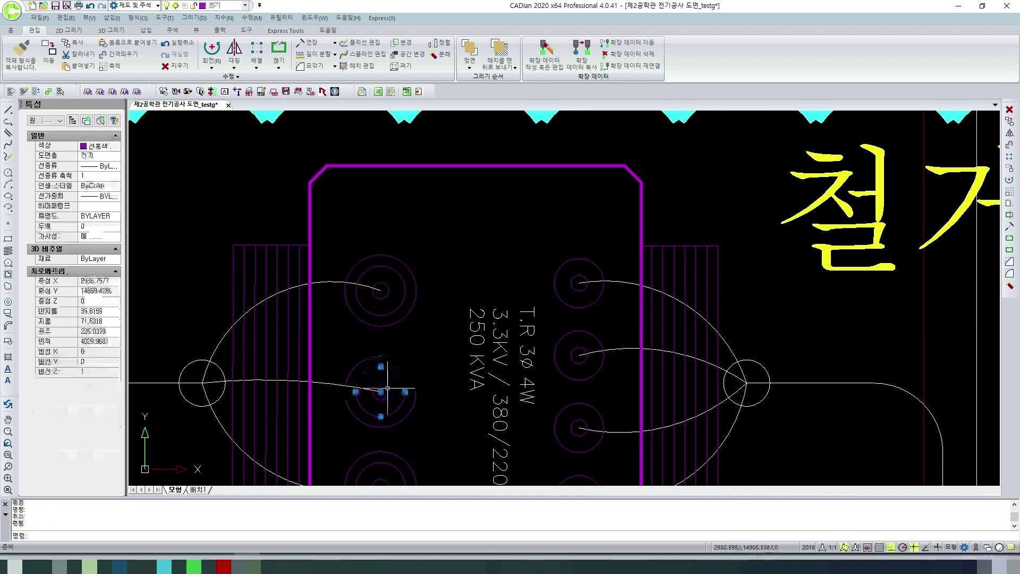
{"action": "scroll", "coordinate": [393, 374], "scroll_direction": "up", "scroll_amount": 4}
{"action": "key", "text": "Escape"}
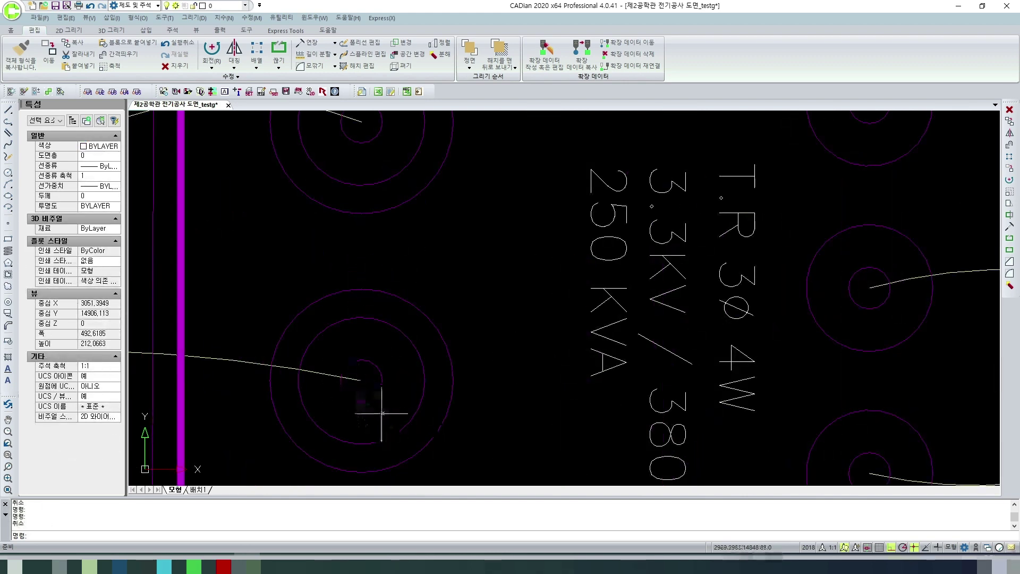
{"action": "left_click", "coordinate": [448, 447]}
{"action": "left_click", "coordinate": [398, 405]}
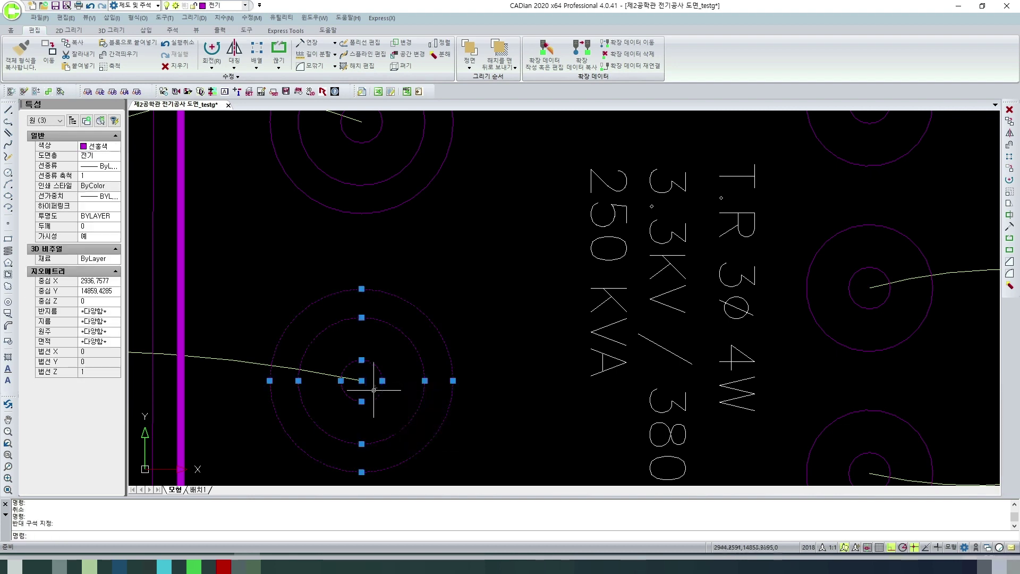
{"action": "scroll", "coordinate": [377, 391], "scroll_direction": "down", "scroll_amount": 3}
{"action": "key", "text": "Escape"}
{"action": "left_click", "coordinate": [394, 322]}
{"action": "type", "text": "b"}
{"action": "key", "text": "Return"}
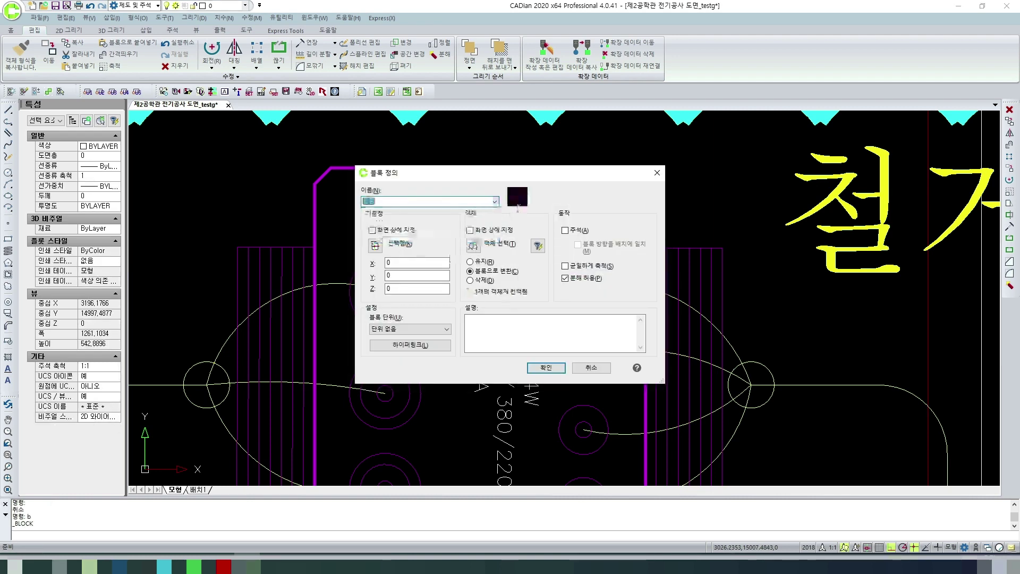
{"action": "key", "text": "Escape"}
Compare how the 전등 block and the ungrouped circles below it are selected.
{"action": "scroll", "coordinate": [416, 256], "scroll_direction": "down", "scroll_amount": 3}
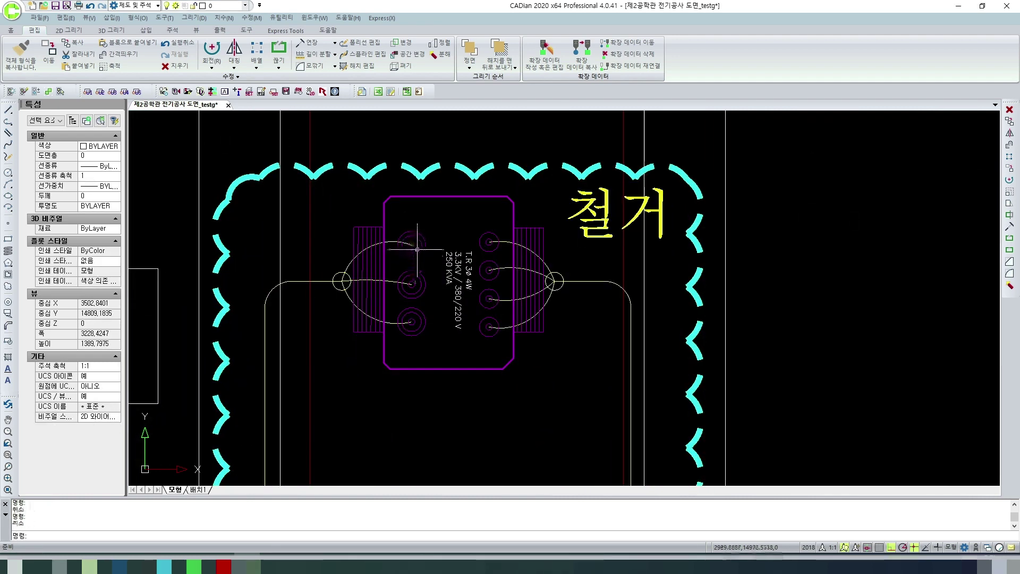
{"action": "left_click", "coordinate": [418, 256]}
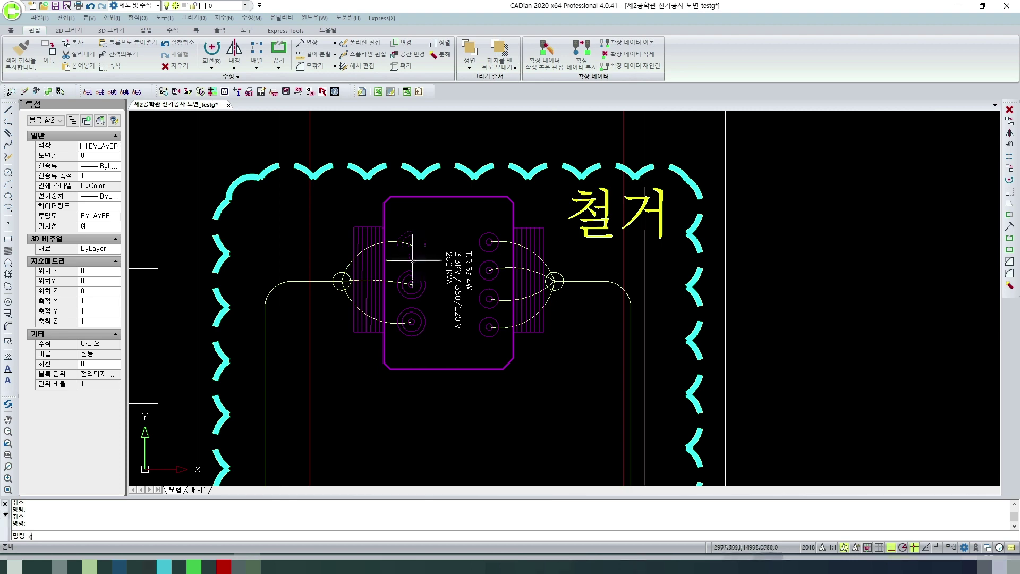
{"action": "key", "text": "Escape"}
{"action": "scroll", "coordinate": [408, 293], "scroll_direction": "up", "scroll_amount": 3}
{"action": "left_click_drag", "start_coordinate": [401, 246], "coordinate": [387, 225]}
{"action": "key", "text": "Escape"}
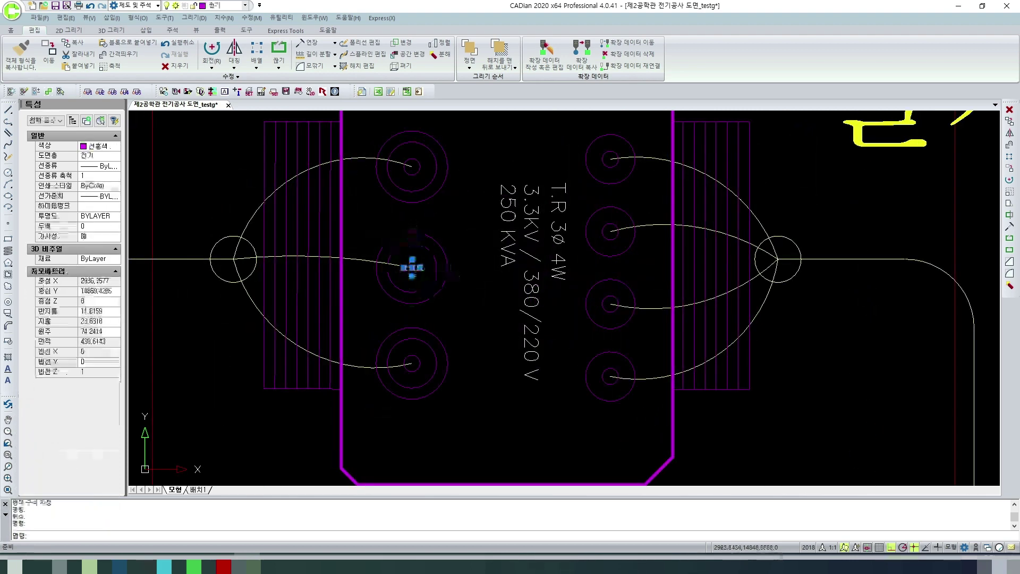
{"action": "scroll", "coordinate": [444, 299], "scroll_direction": "down", "scroll_amount": 3}
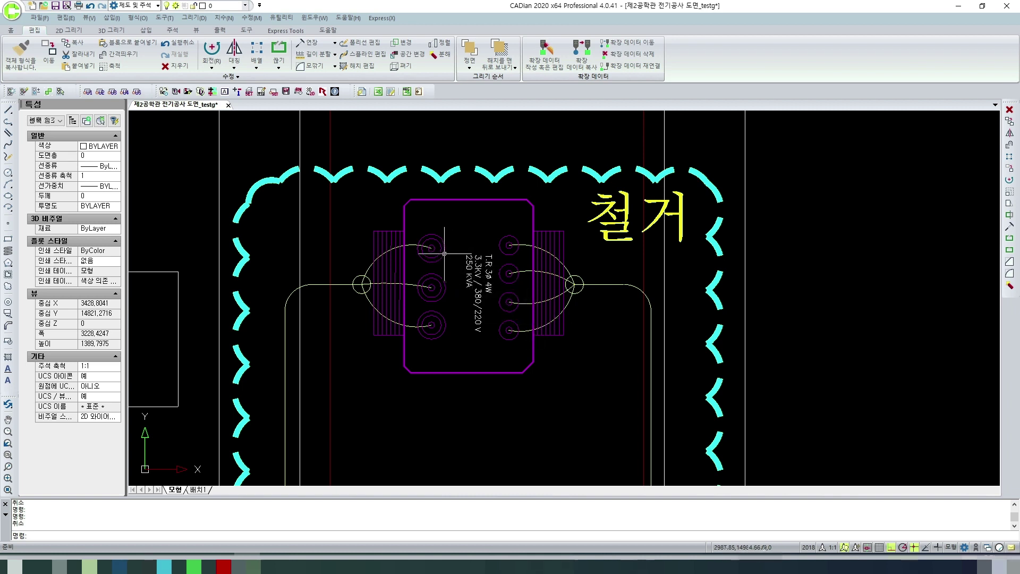
Open the 전등 block for in-place reference editing and check the selection of its middle circle.
{"action": "double_click", "coordinate": [444, 253]}
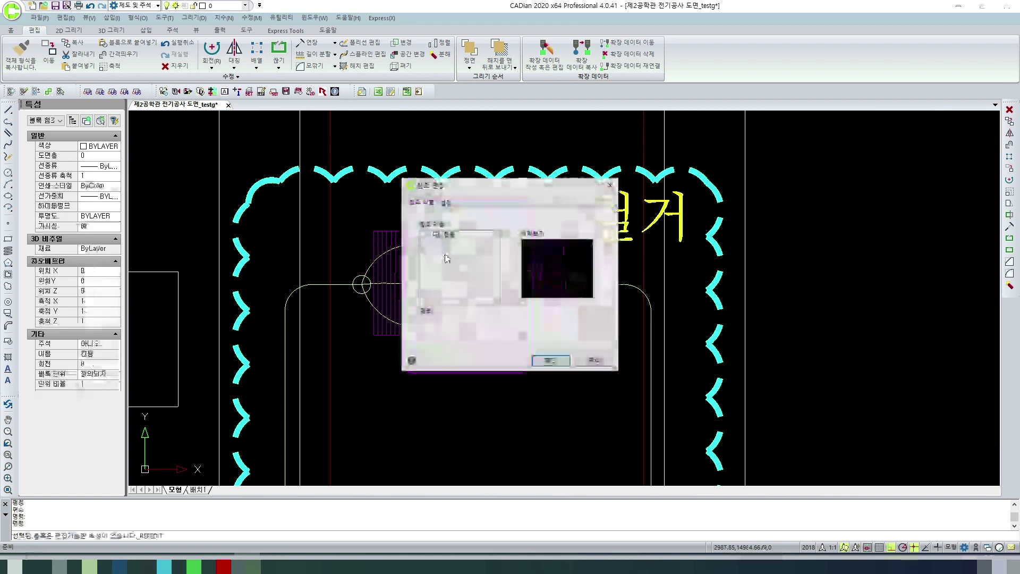
{"action": "left_click", "coordinate": [551, 360]}
{"action": "scroll", "coordinate": [428, 210], "scroll_direction": "up", "scroll_amount": 8}
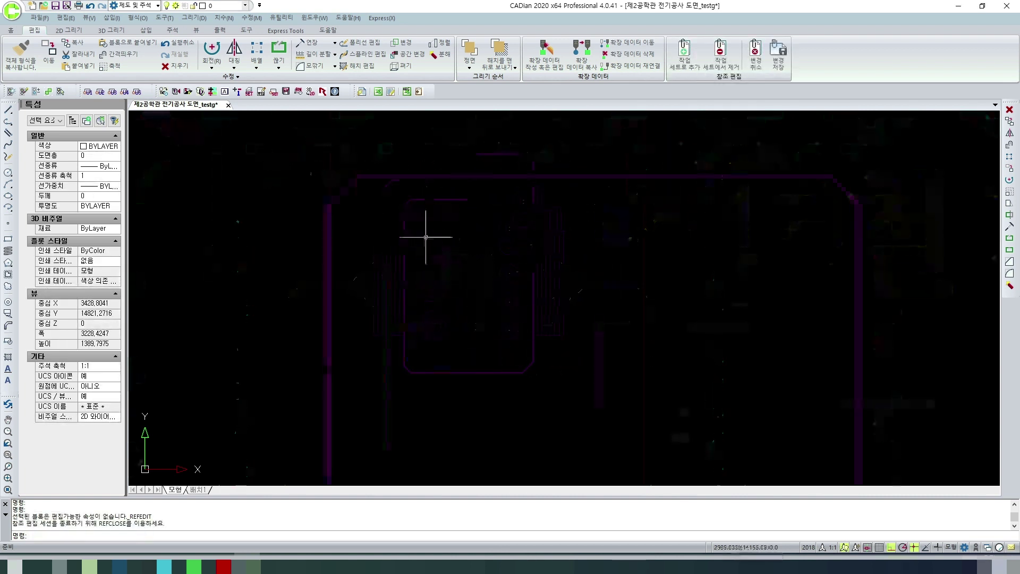
{"action": "left_click", "coordinate": [470, 404]}
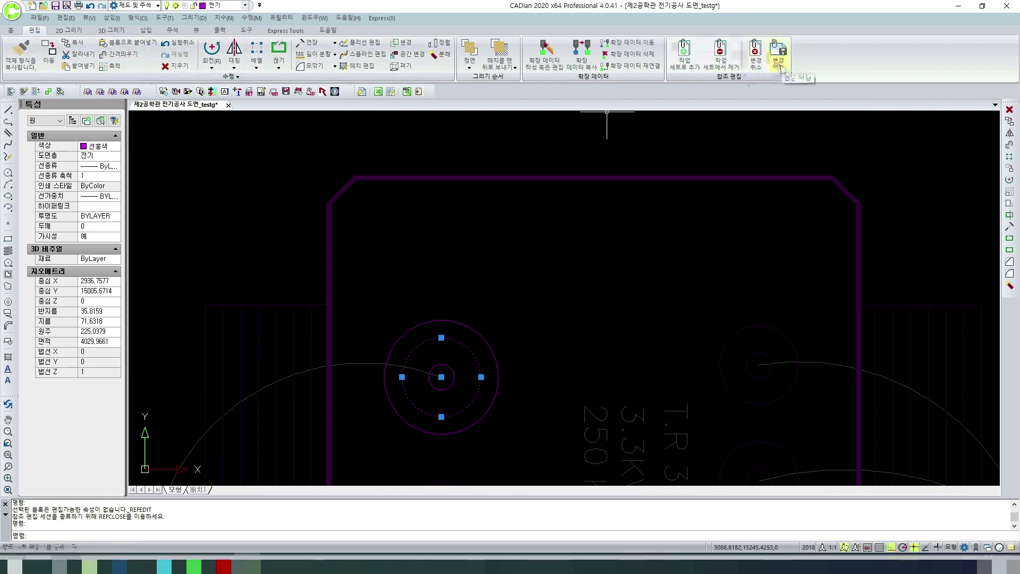
{"action": "key", "text": "Escape"}
{"action": "key", "text": "Escape"}
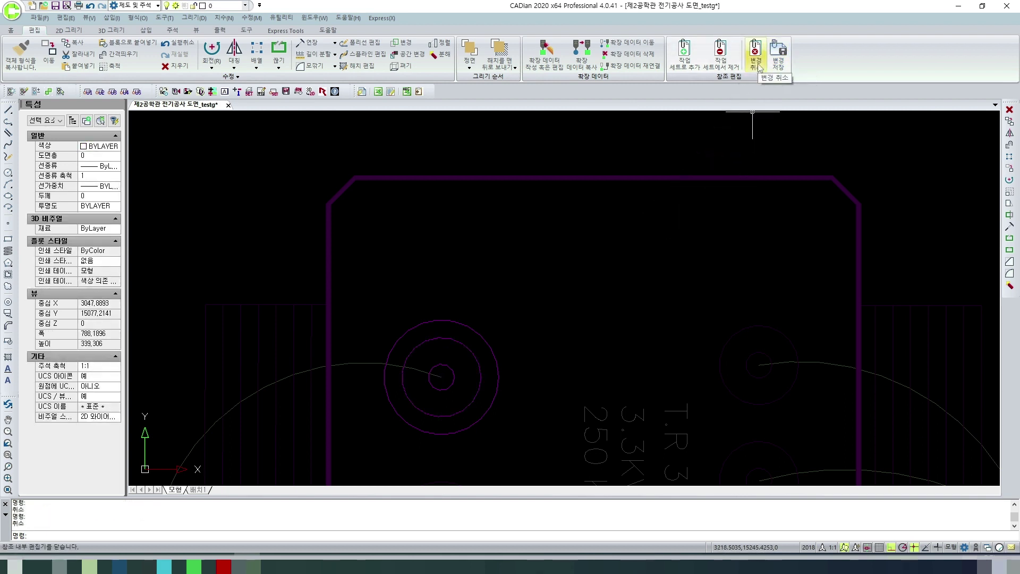
Close the reference editing session of the 전등 block, discarding its changes.
{"action": "left_click", "coordinate": [756, 63]}
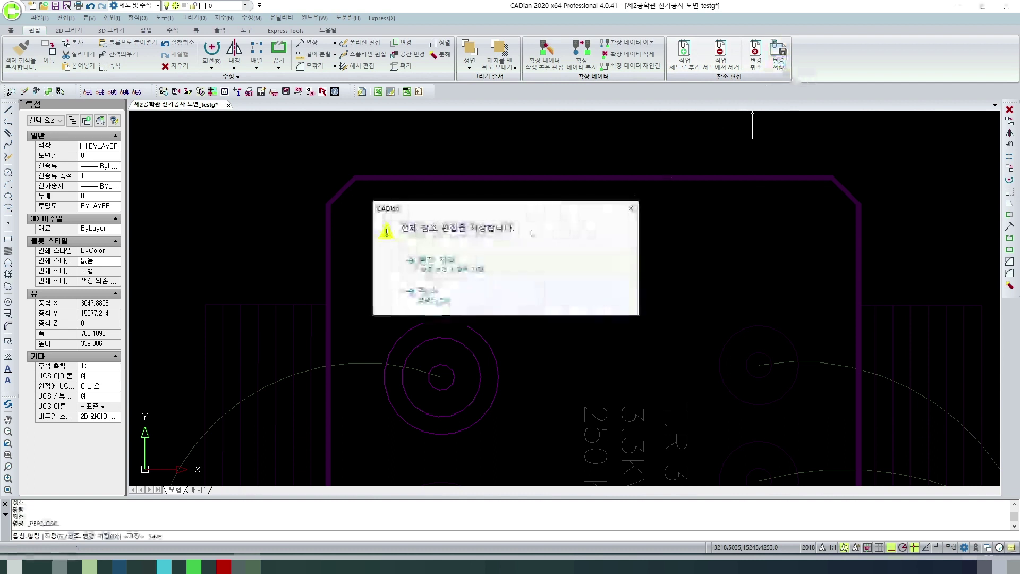
{"action": "left_click", "coordinate": [446, 293]}
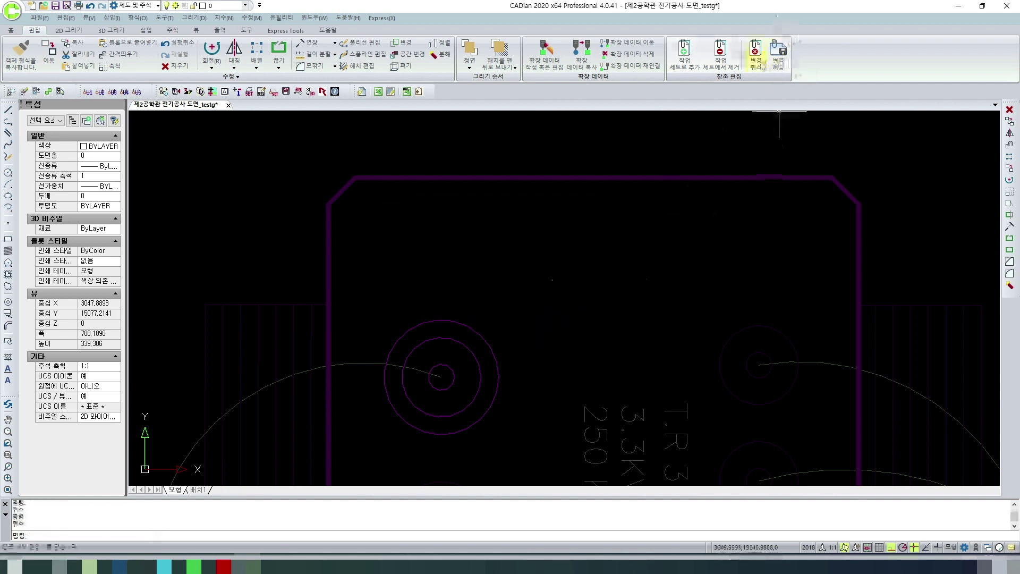
{"action": "left_click", "coordinate": [757, 59]}
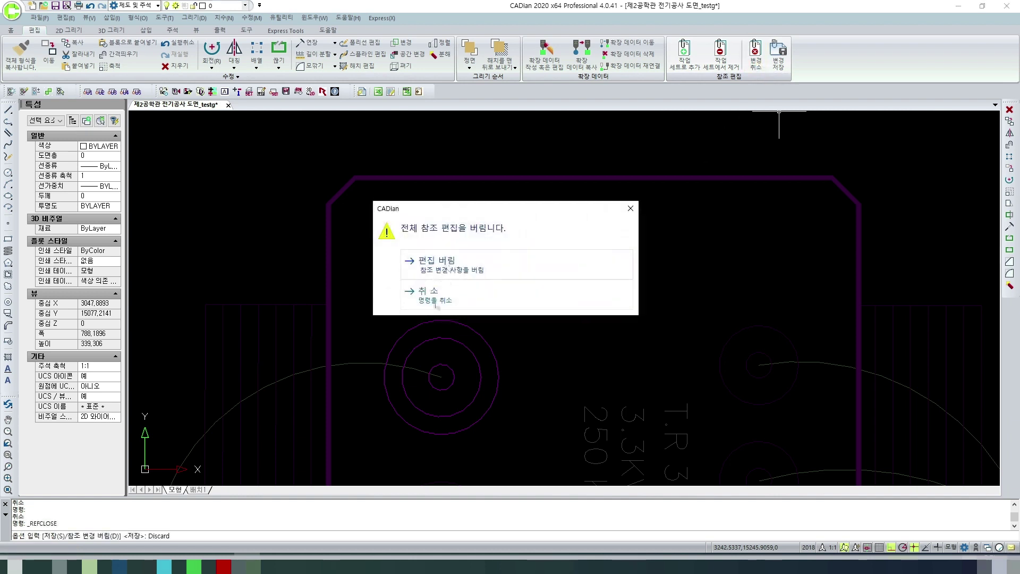
{"action": "left_click", "coordinate": [448, 266]}
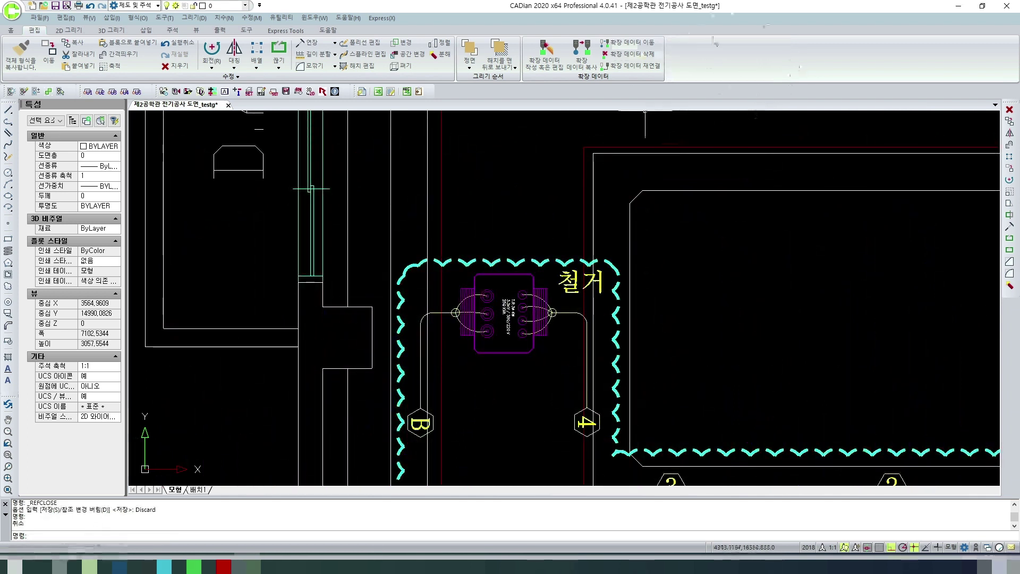
{"action": "key", "text": "Escape"}
Draw a horizontal one-segment polyline in the empty area above the white sheet frame.
{"action": "middle_click_drag", "start_coordinate": [362, 272], "coordinate": [668, 264]}
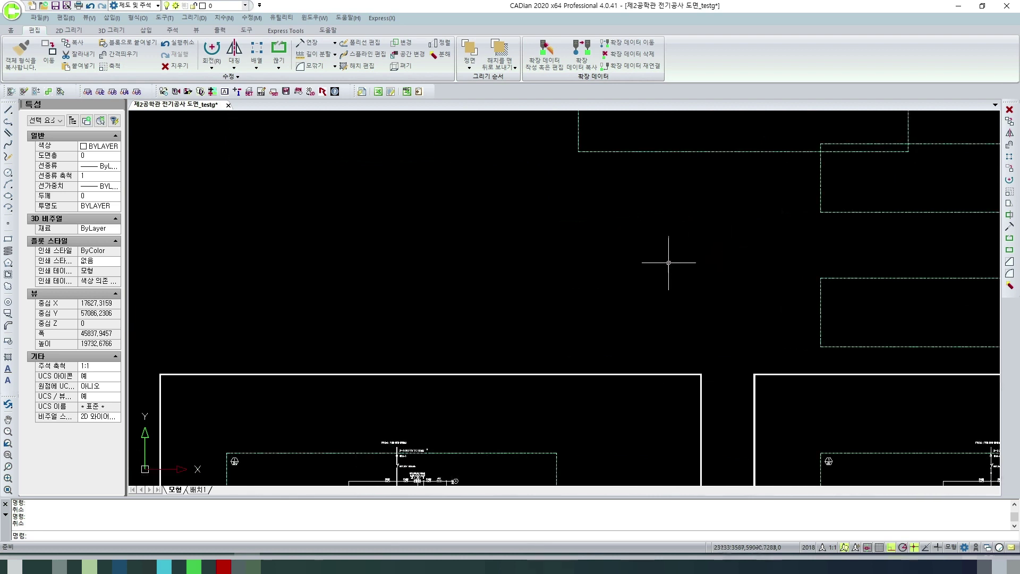
{"action": "type", "text": "pl"}
{"action": "key", "text": "Return"}
{"action": "left_click", "coordinate": [340, 262]}
{"action": "left_click", "coordinate": [640, 242]}
{"action": "key", "text": "Escape"}
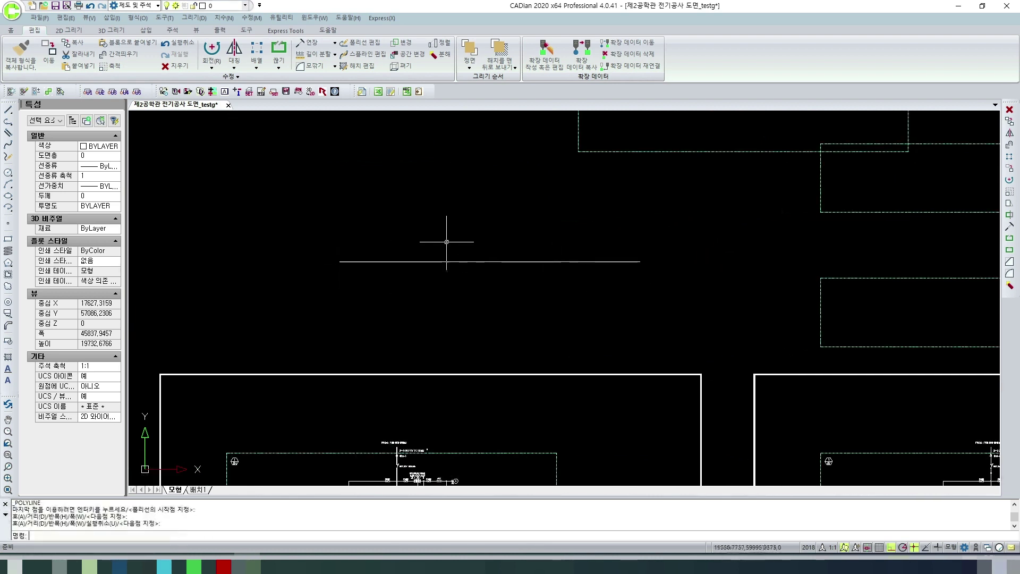
Offset the lower dashed rectangle outward twice at a distance of 1000.
{"action": "middle_click_drag", "start_coordinate": [924, 284], "coordinate": [581, 273]}
{"action": "left_click", "coordinate": [588, 279]}
{"action": "key", "text": "Escape"}
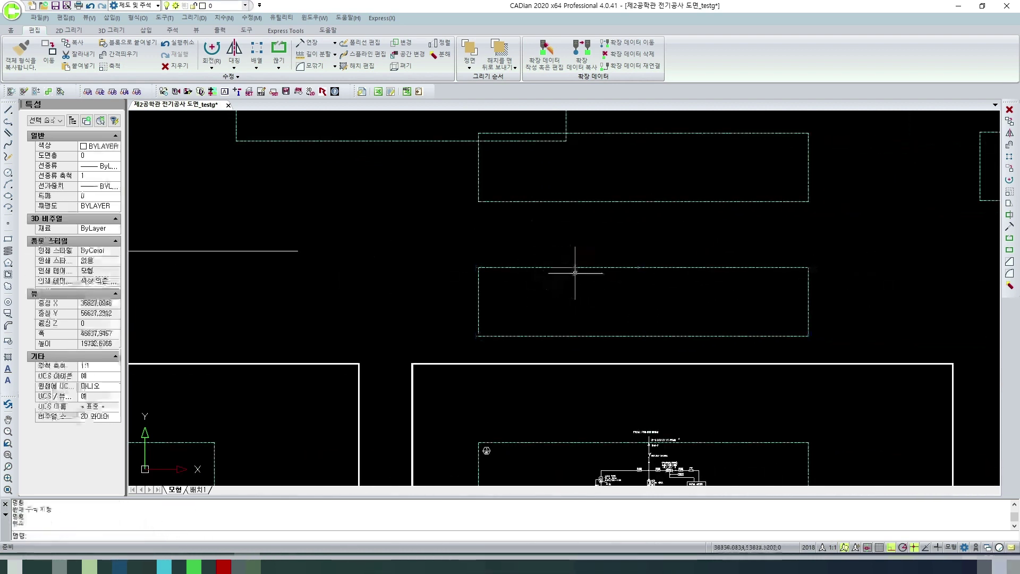
{"action": "scroll", "coordinate": [428, 264], "scroll_direction": "up", "scroll_amount": 4}
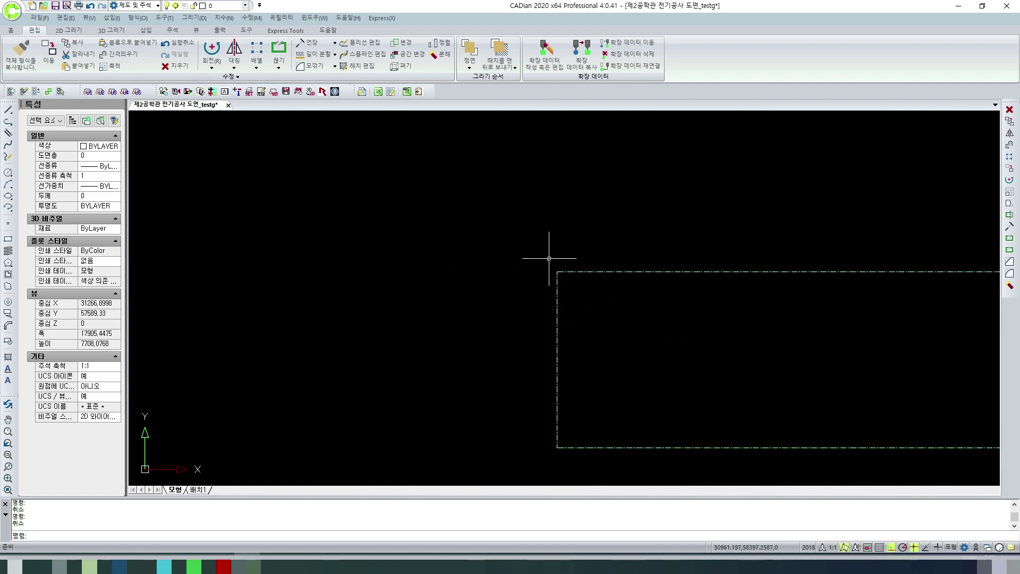
{"action": "scroll", "coordinate": [550, 259], "scroll_direction": "down", "scroll_amount": 4}
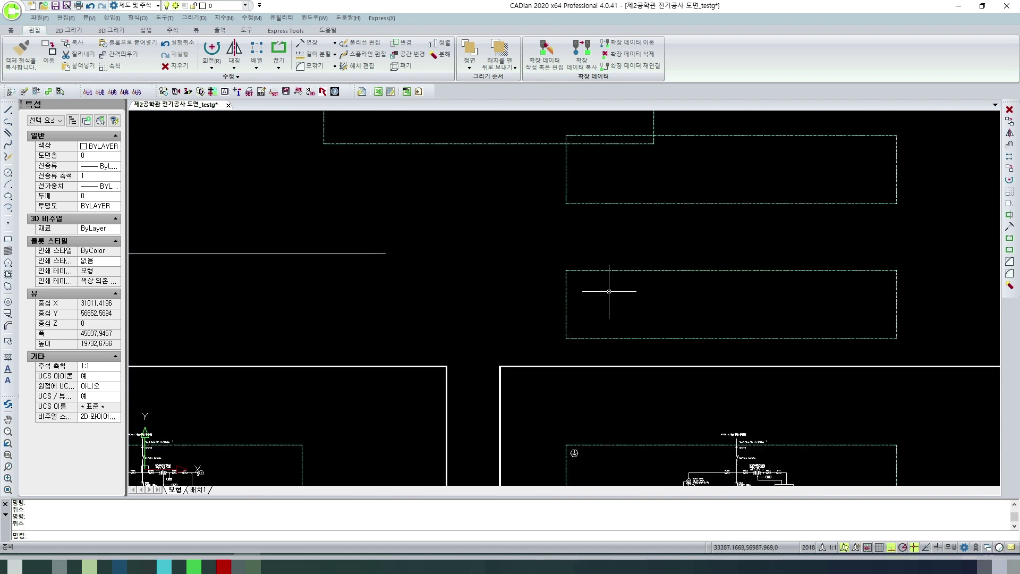
{"action": "type", "text": "o"}
{"action": "key", "text": "Return"}
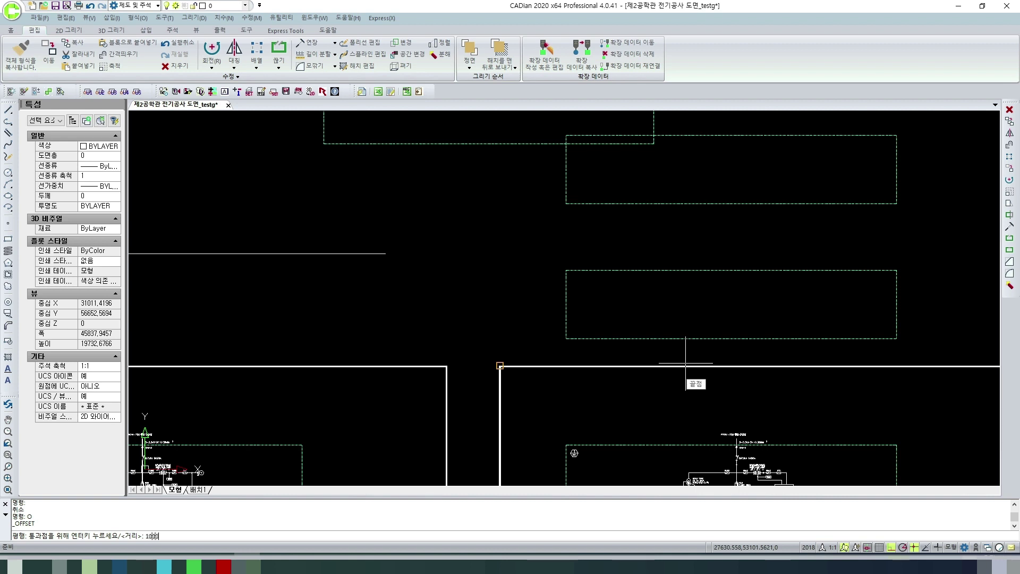
{"action": "key", "text": "Return"}
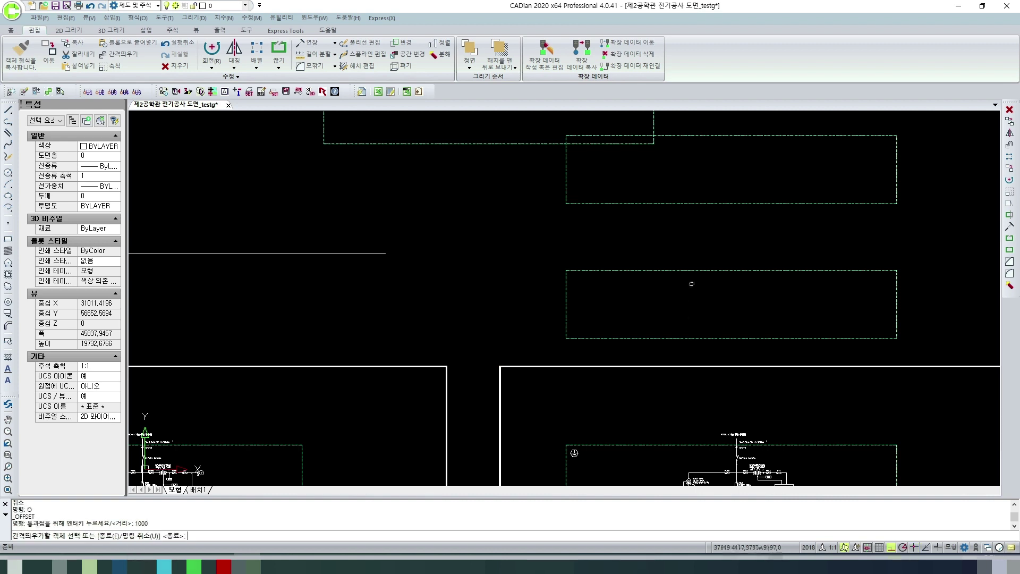
{"action": "left_click", "coordinate": [696, 271]}
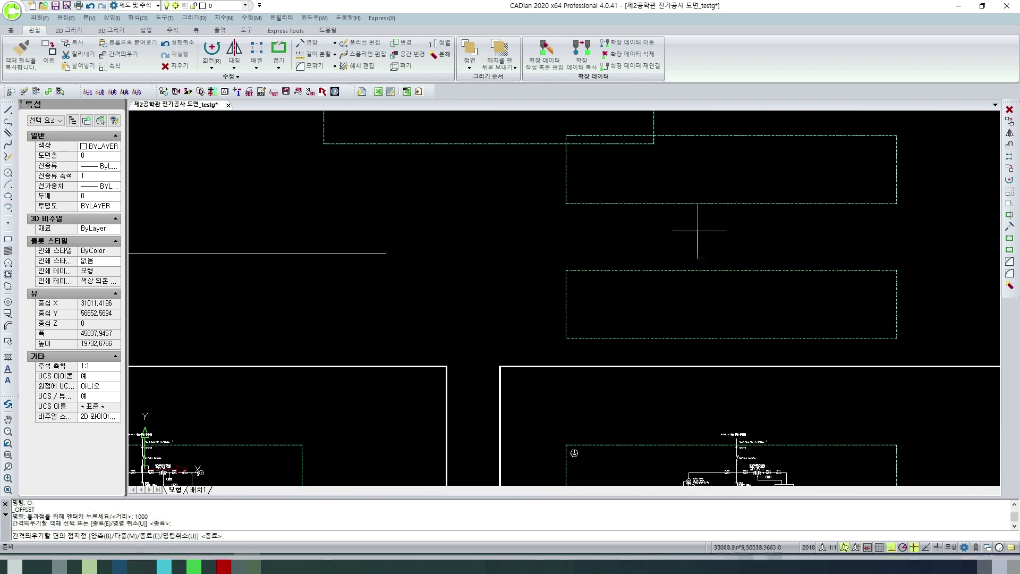
{"action": "left_click", "coordinate": [698, 235]}
{"action": "left_click", "coordinate": [595, 252]}
{"action": "left_click", "coordinate": [593, 223]}
Offset the horizontal polyline upward four times at the 1000 spacing.
{"action": "left_click", "coordinate": [342, 255]}
{"action": "left_click", "coordinate": [341, 210]}
{"action": "left_click", "coordinate": [344, 235]}
{"action": "left_click", "coordinate": [347, 188]}
{"action": "left_click", "coordinate": [348, 186]}
{"action": "left_click", "coordinate": [349, 196]}
{"action": "left_click", "coordinate": [348, 171]}
{"action": "middle_click_drag", "start_coordinate": [258, 228], "coordinate": [405, 258]}
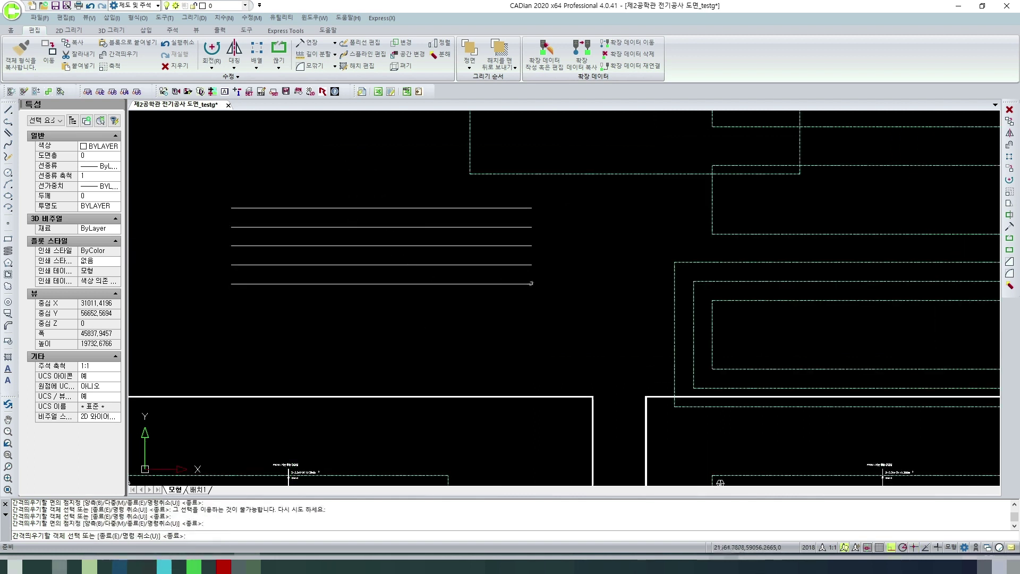
{"action": "middle_click_drag", "start_coordinate": [658, 348], "coordinate": [784, 354]}
{"action": "key", "text": "Escape"}
Stretch the right ends of the five parallel lines 5000 to the right.
{"action": "type", "text": "s"}
{"action": "key", "text": "Return"}
{"action": "left_click", "coordinate": [680, 312]}
{"action": "left_click", "coordinate": [642, 190]}
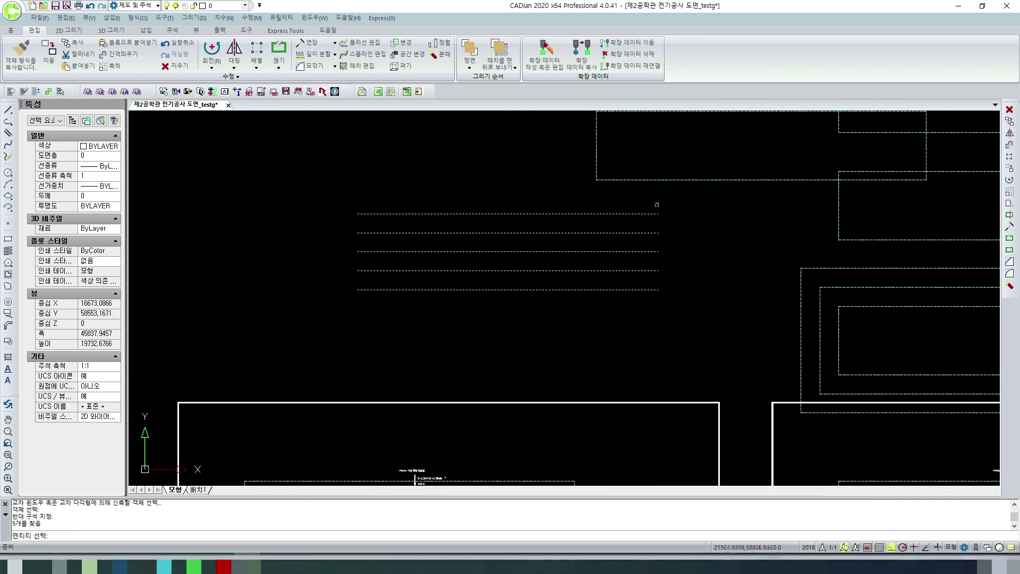
{"action": "key", "text": "Return"}
{"action": "left_click", "coordinate": [606, 312]}
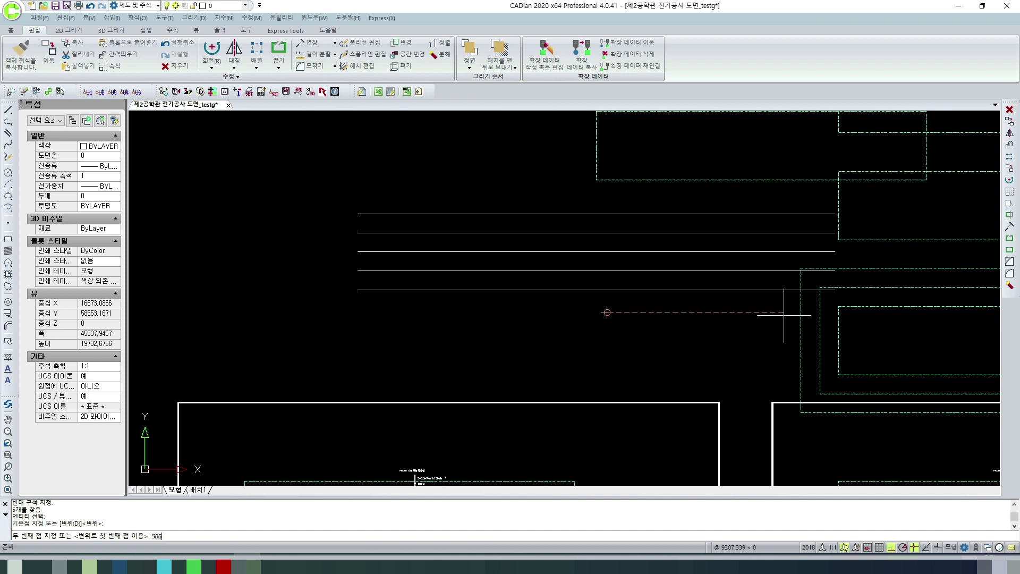
{"action": "type", "text": "5000"}
{"action": "key", "text": "Return"}
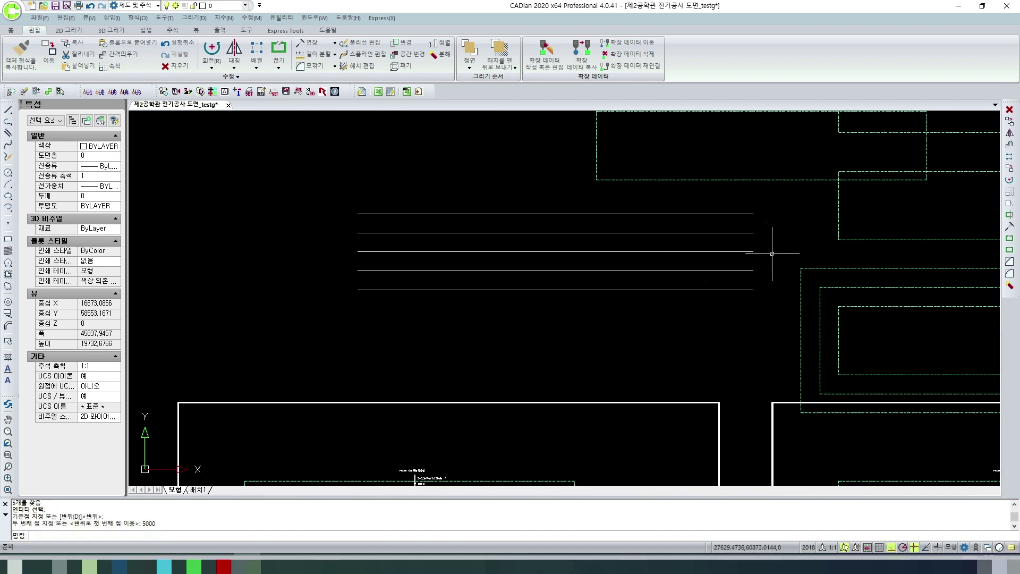
Draw a diagonal polyline across the parallel lines, from below their right ends to the upper dashed rectangle's lower-left corner.
{"action": "middle_click_drag", "start_coordinate": [735, 360], "coordinate": [649, 382]}
{"action": "key", "text": "Escape"}
{"action": "type", "text": "pl"}
{"action": "key", "text": "Return"}
{"action": "left_click", "coordinate": [664, 377]}
{"action": "left_click", "coordinate": [516, 226]}
{"action": "key", "text": "Escape"}
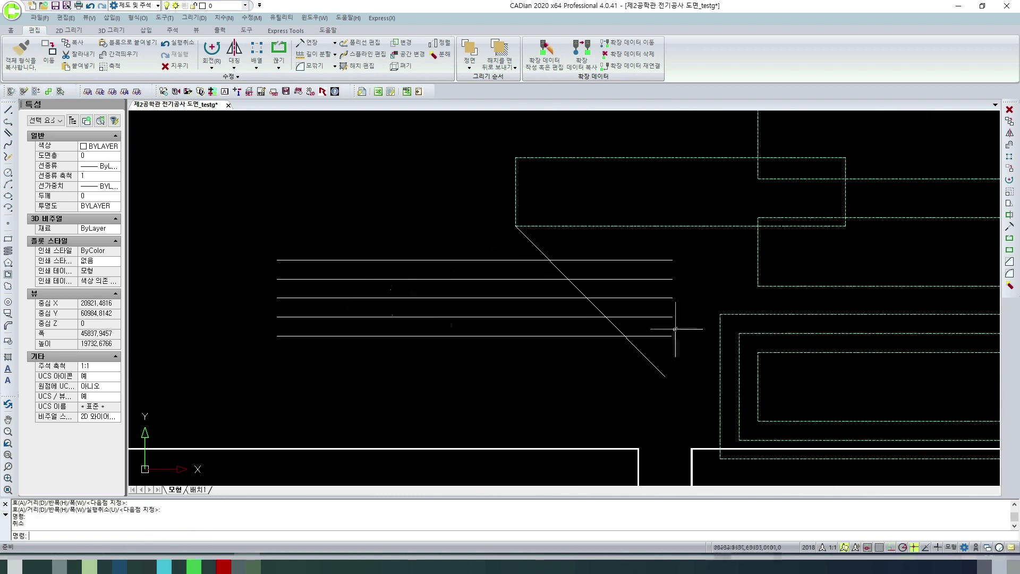
Stretch the right ends of the five parallel lines about 12500 to the left, clear of the diagonal.
{"action": "type", "text": "s"}
{"action": "key", "text": "Return"}
{"action": "left_click", "coordinate": [685, 343]}
{"action": "left_click", "coordinate": [664, 253]}
{"action": "key", "text": "Return"}
{"action": "left_click", "coordinate": [693, 271]}
{"action": "key", "text": "F8"}
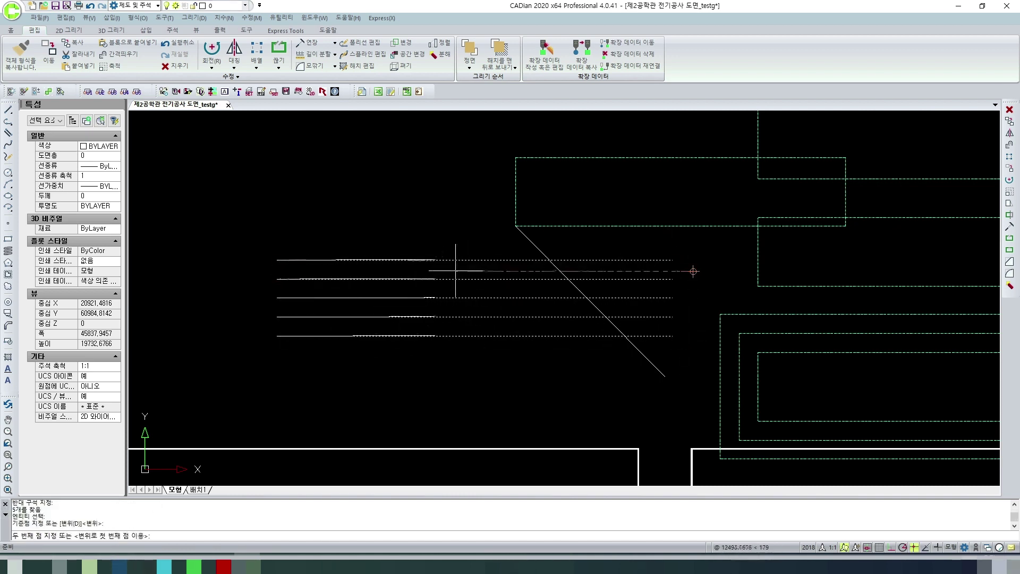
{"action": "left_click", "coordinate": [454, 272]}
{"action": "key", "text": "Escape"}
{"action": "key", "text": "Escape"}
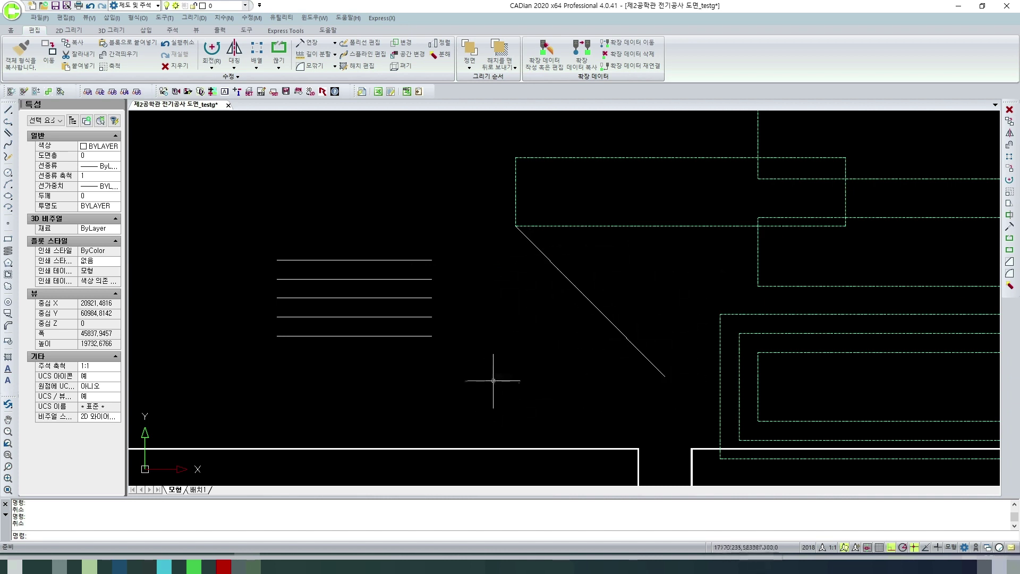
Stretch the right ends of the five parallel lines horizontally to the right, past the diagonal.
{"action": "type", "text": "s"}
{"action": "key", "text": "Return"}
{"action": "left_click", "coordinate": [468, 374]}
{"action": "left_click", "coordinate": [397, 261]}
{"action": "key", "text": "Return"}
{"action": "left_click", "coordinate": [444, 345]}
{"action": "left_click", "coordinate": [700, 326]}
Trim the portions of the five parallel lines beyond the diagonal, using the diagonal as cutting edge.
{"action": "type", "text": "tr"}
{"action": "key", "text": "Return"}
{"action": "left_click", "coordinate": [660, 373]}
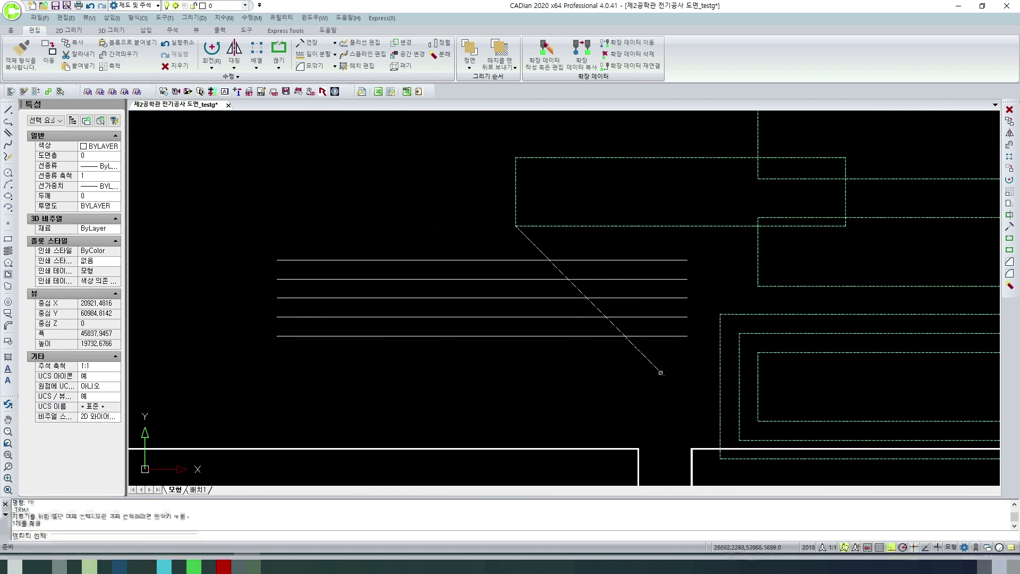
{"action": "key", "text": "Return"}
{"action": "left_click", "coordinate": [680, 359]}
{"action": "left_click", "coordinate": [644, 244]}
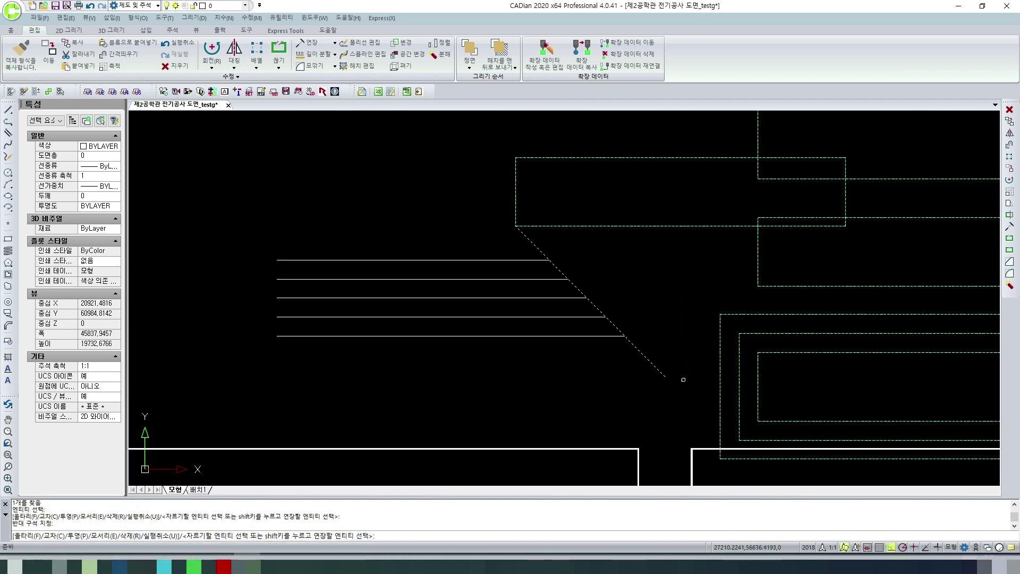
Undo the trim and the preceding stretch of the five parallel lines.
{"action": "key", "text": "ctrl+z"}
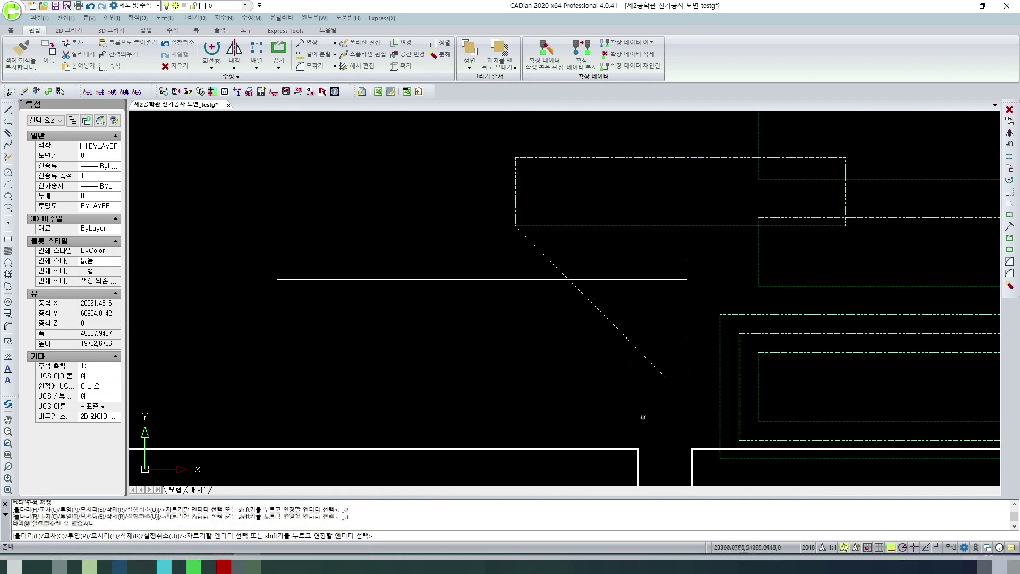
{"action": "key", "text": "ctrl+z"}
{"action": "key", "text": "Escape"}
{"action": "key", "text": "ctrl+z"}
{"action": "key", "text": "ctrl+z"}
{"action": "key", "text": "Escape"}
{"action": "key", "text": "Escape"}
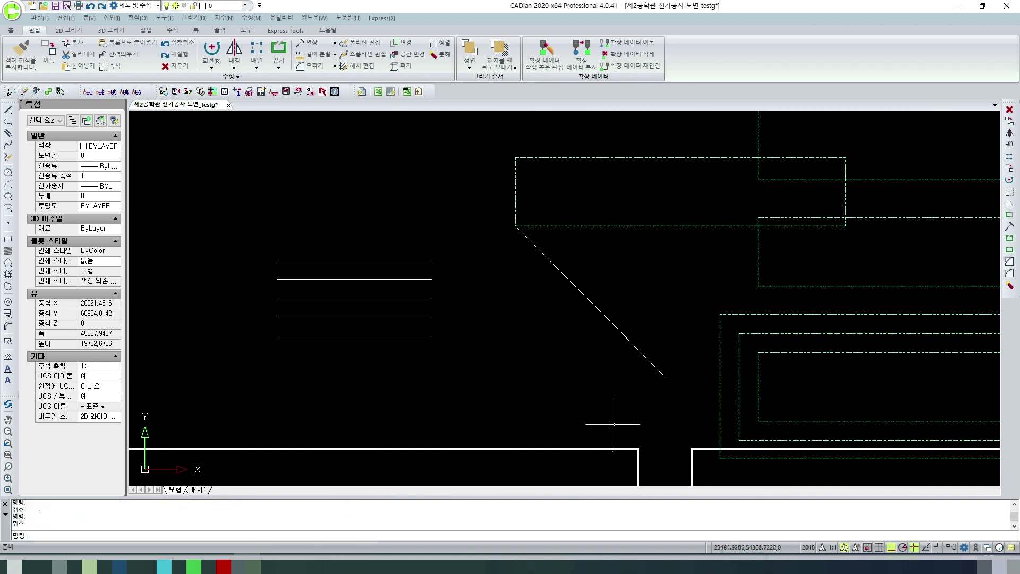
Try to extend all five parallel lines to the diagonal with a single crossing selection.
{"action": "key", "text": "Return"}
{"action": "left_click", "coordinate": [649, 359]}
{"action": "key", "text": "Return"}
{"action": "left_click", "coordinate": [481, 379]}
{"action": "left_click", "coordinate": [376, 223]}
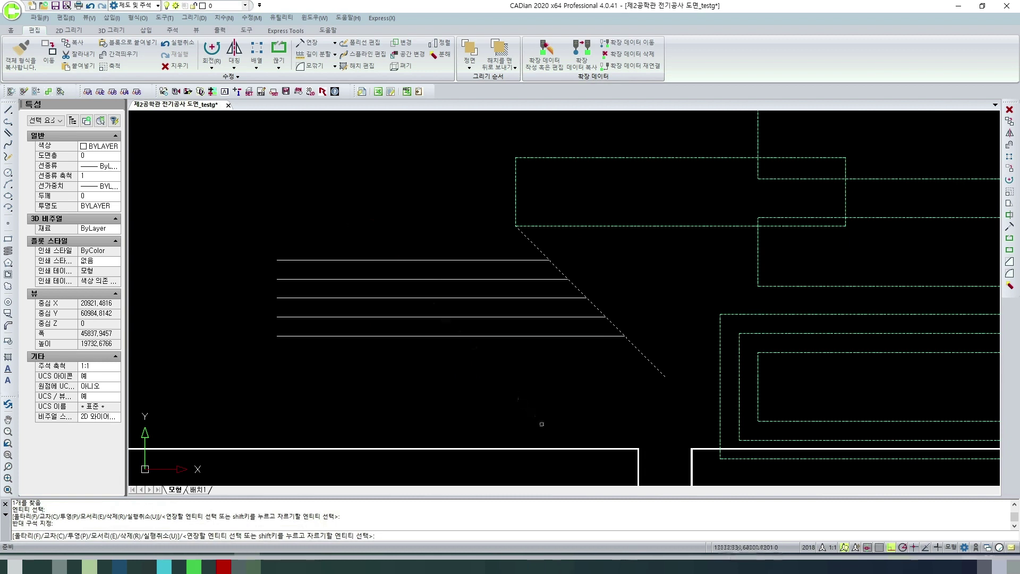
{"action": "key", "text": "Escape"}
Extend the right ends of the five parallel lines to meet the diagonal as boundary.
{"action": "type", "text": "E"}
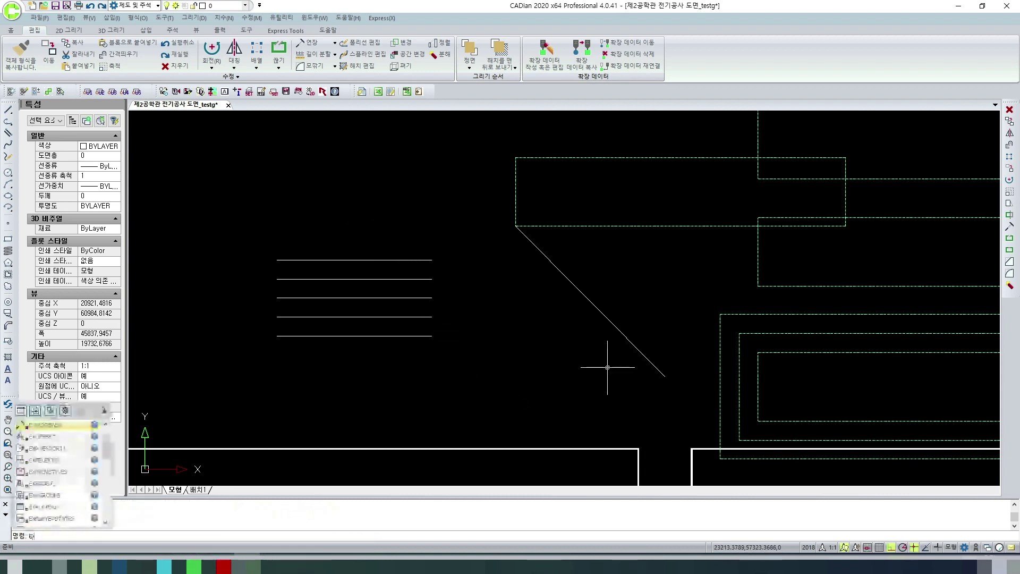
{"action": "type", "text": "X"}
{"action": "key", "text": "Return"}
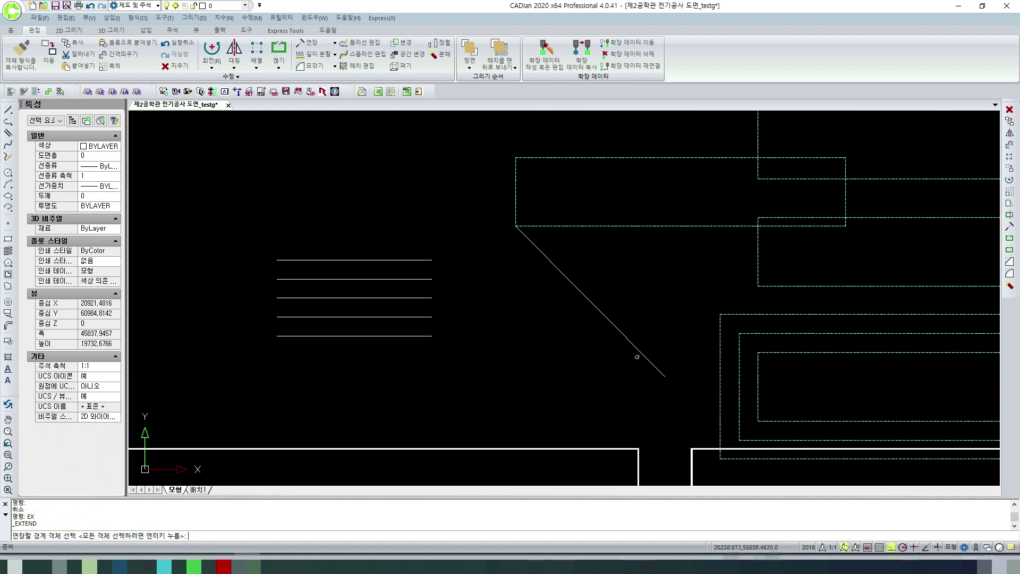
{"action": "left_click", "coordinate": [640, 354]}
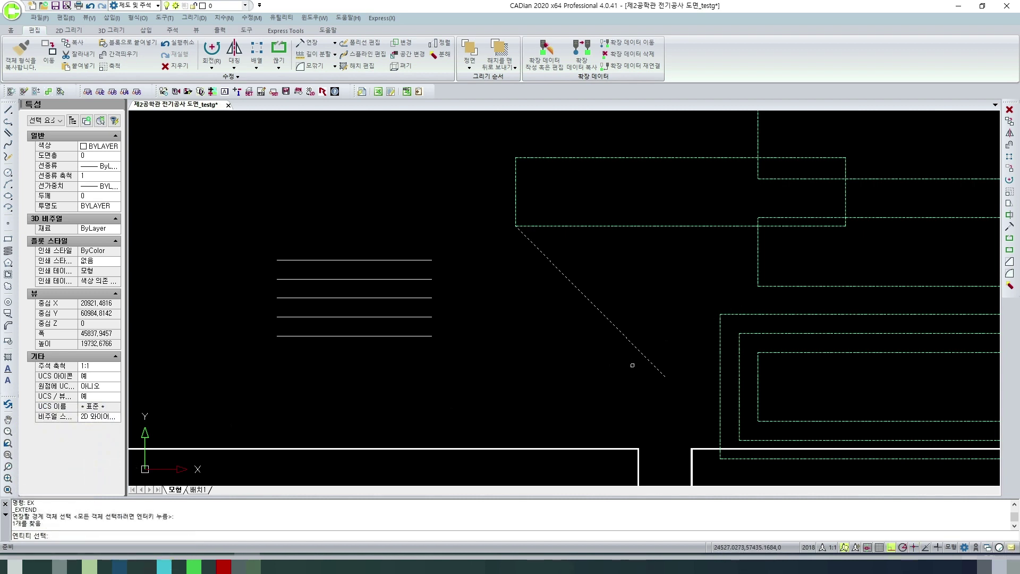
{"action": "key", "text": "Return"}
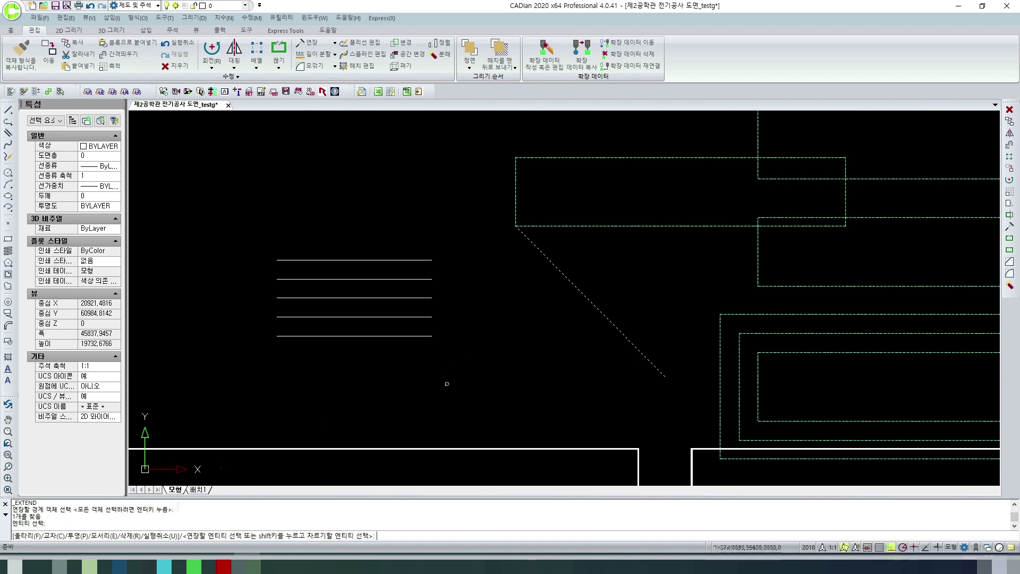
{"action": "left_click", "coordinate": [465, 362]}
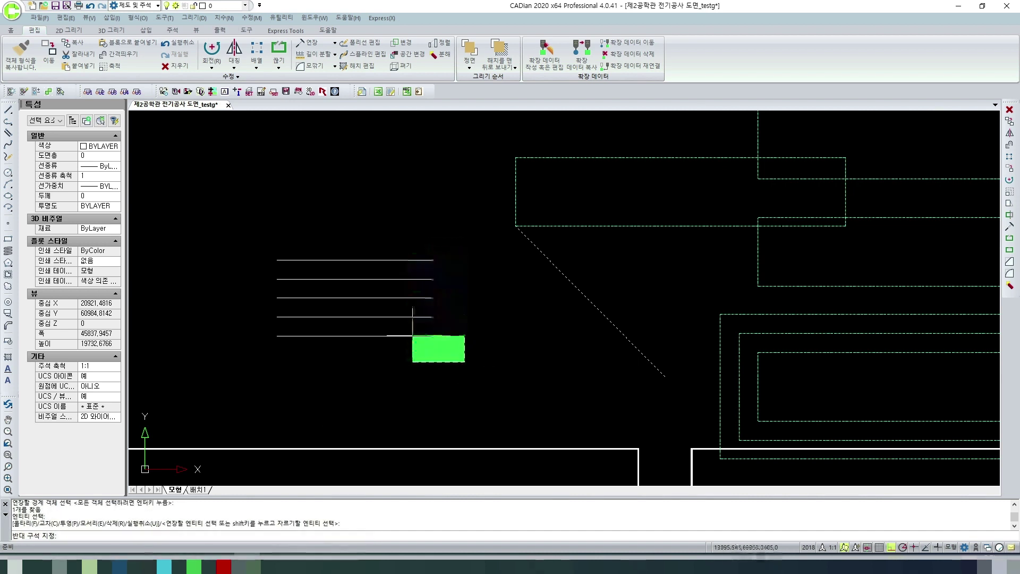
{"action": "left_click", "coordinate": [412, 335]}
{"action": "left_click", "coordinate": [432, 323]}
{"action": "left_click", "coordinate": [418, 303]}
{"action": "left_click", "coordinate": [441, 308]}
{"action": "left_click", "coordinate": [420, 254]}
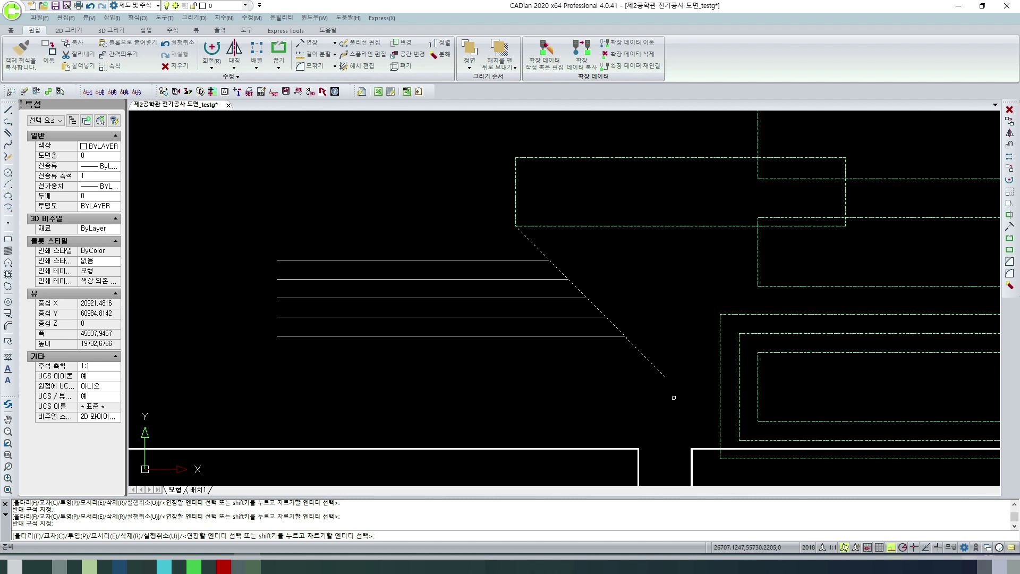
{"action": "key", "text": "Escape"}
Draw a single-segment polyline rising diagonally to the right in the empty area above and left of the parallel lines.
{"action": "scroll", "coordinate": [674, 397], "scroll_direction": "down", "scroll_amount": 2}
{"action": "scroll", "coordinate": [543, 383], "scroll_direction": "up", "scroll_amount": 1}
{"action": "key", "text": "Escape"}
{"action": "type", "text": "pl"}
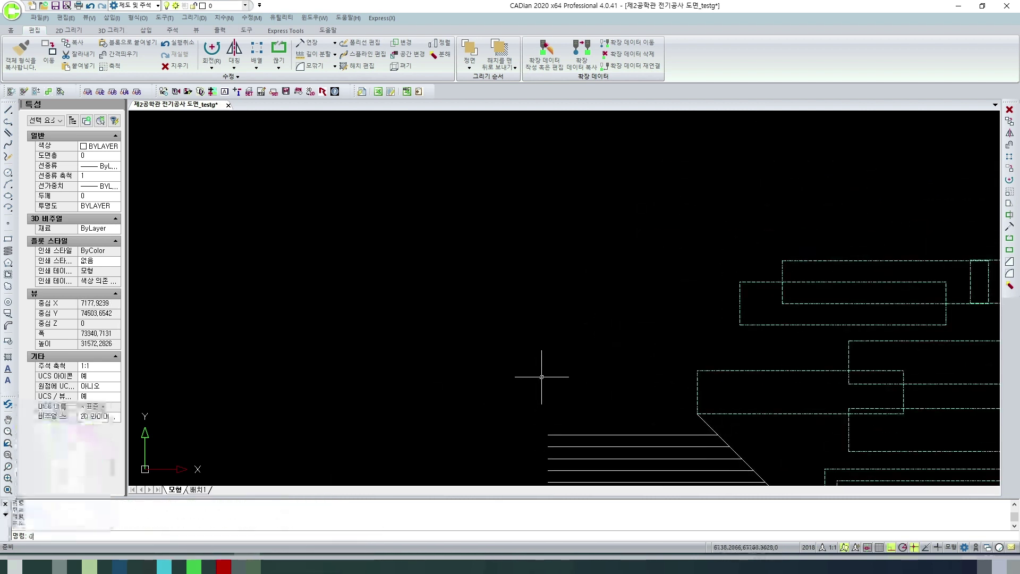
{"action": "key", "text": "Return"}
{"action": "left_click", "coordinate": [430, 369]}
{"action": "key", "text": "F8"}
{"action": "left_click", "coordinate": [579, 269]}
{"action": "key", "text": "Escape"}
{"action": "key", "text": "Escape"}
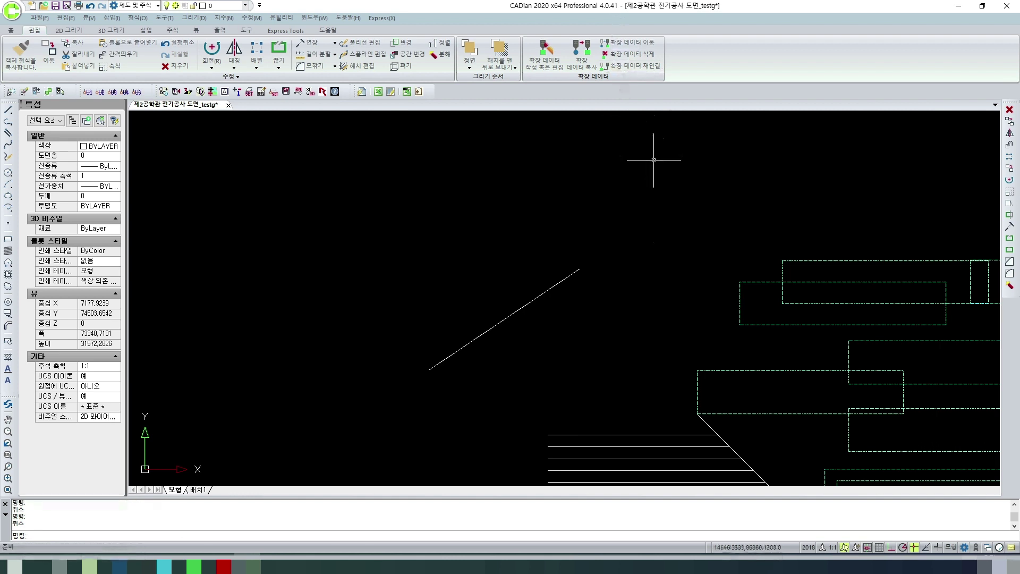
Draw a small circle beyond the upper end of the new diagonal polyline, in line with its direction.
{"action": "type", "text": "c"}
{"action": "key", "text": "Return"}
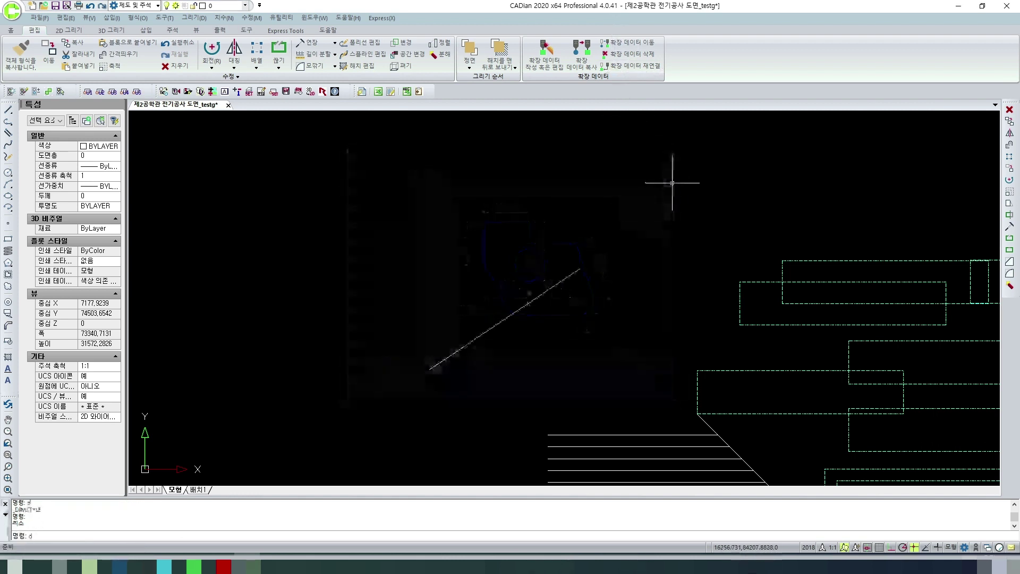
{"action": "left_click", "coordinate": [685, 199]}
{"action": "left_click", "coordinate": [703, 217]}
Extend the upper end of the diagonal polyline to the circle.
{"action": "type", "text": "ex"}
{"action": "key", "text": "Return"}
{"action": "left_click", "coordinate": [663, 213]}
{"action": "key", "text": "Return"}
{"action": "left_click", "coordinate": [582, 268]}
{"action": "key", "text": "Escape"}
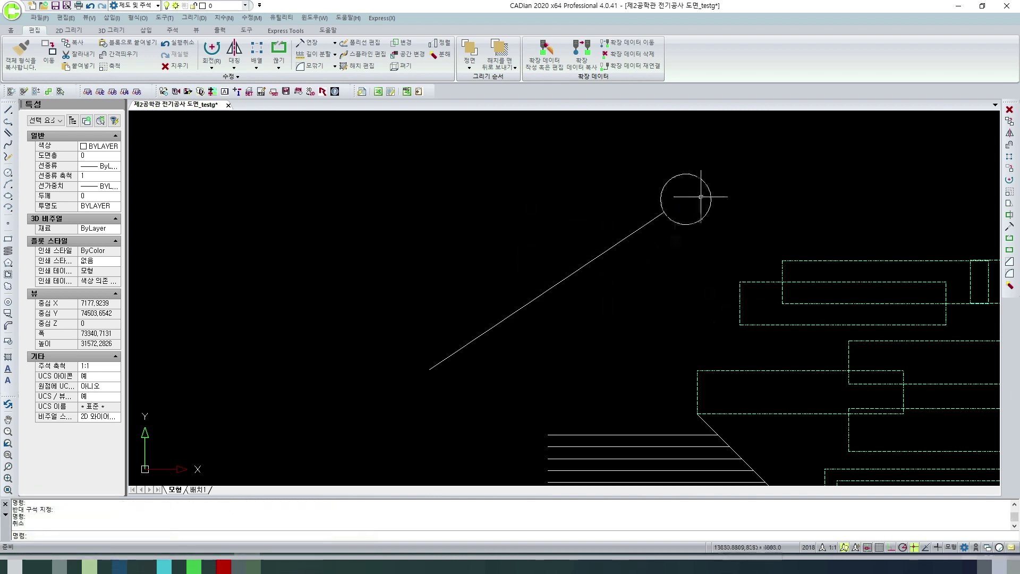
{"action": "left_click", "coordinate": [705, 216]}
{"action": "left_click", "coordinate": [648, 223]}
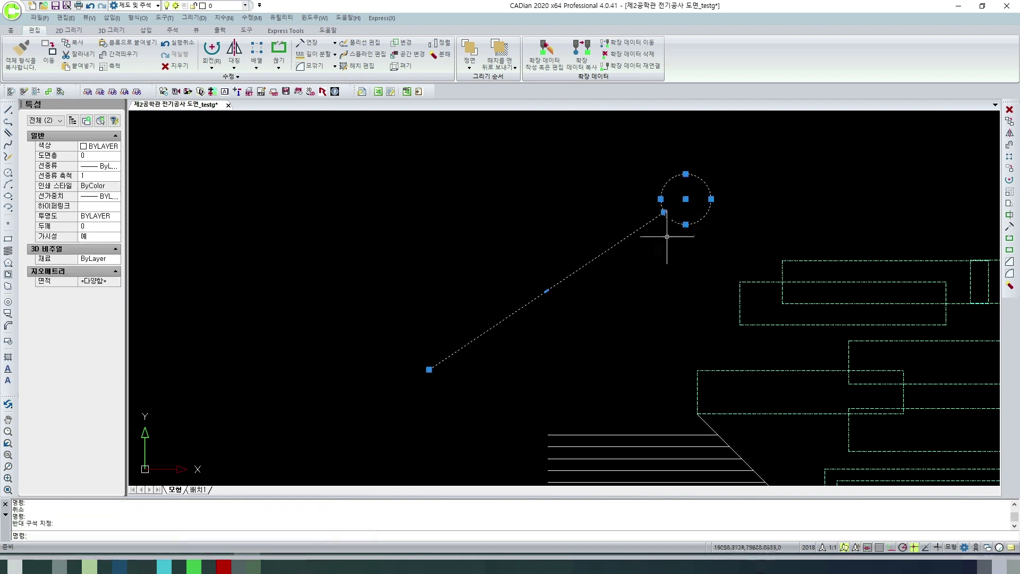
{"action": "key", "text": "Escape"}
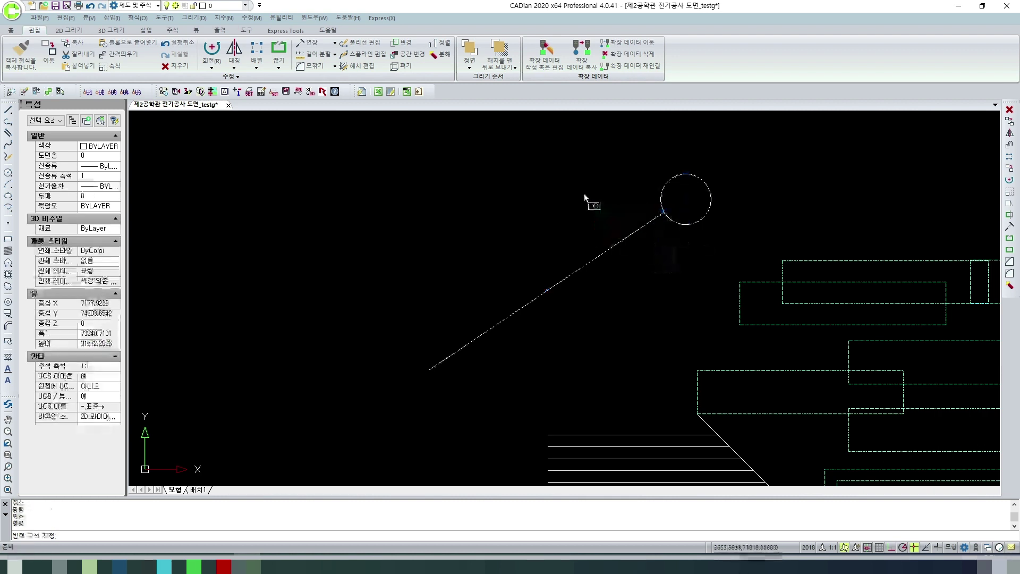
{"action": "left_click", "coordinate": [577, 260]}
{"action": "key", "text": "Escape"}
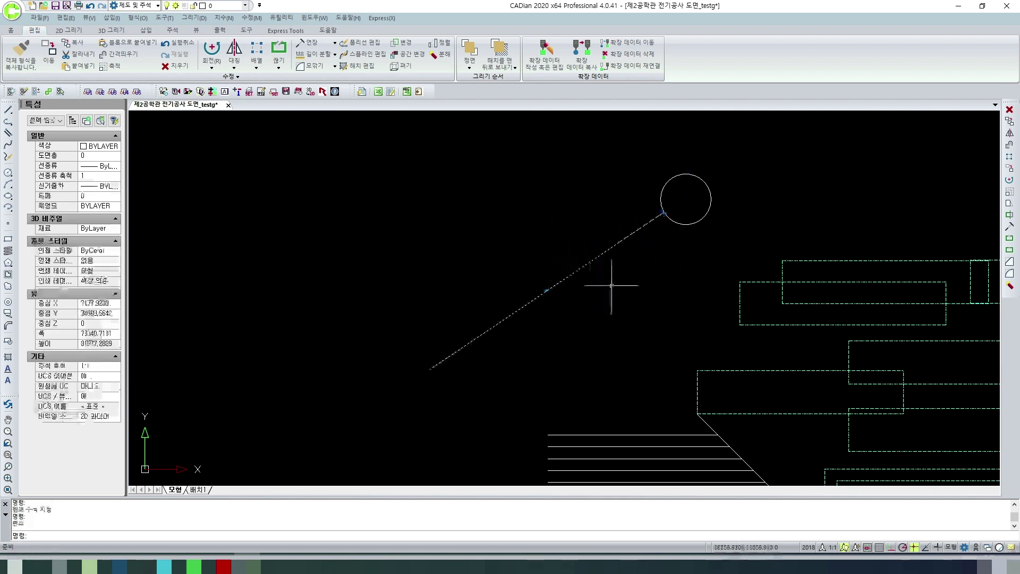
Draw a shorter, flatter diagonal polyline just below the one that reaches the circle.
{"action": "type", "text": "pl"}
{"action": "key", "text": "Return"}
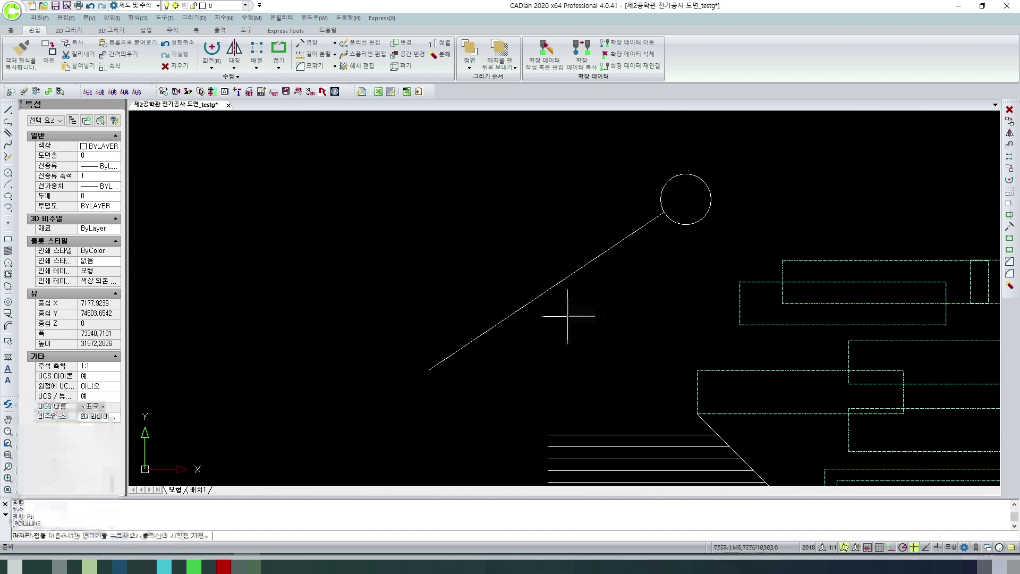
{"action": "left_click", "coordinate": [469, 370]}
{"action": "left_click", "coordinate": [561, 331]}
Try to extend the short polyline to the circle as boundary.
{"action": "type", "text": "ex"}
{"action": "key", "text": "Return"}
{"action": "left_click", "coordinate": [685, 224]}
{"action": "key", "text": "Return"}
{"action": "left_click", "coordinate": [553, 334]}
{"action": "left_click", "coordinate": [551, 325]}
{"action": "left_click", "coordinate": [581, 348]}
{"action": "left_click", "coordinate": [579, 349]}
{"action": "left_click", "coordinate": [551, 309]}
{"action": "key", "text": "Escape"}
{"action": "key", "text": "Escape"}
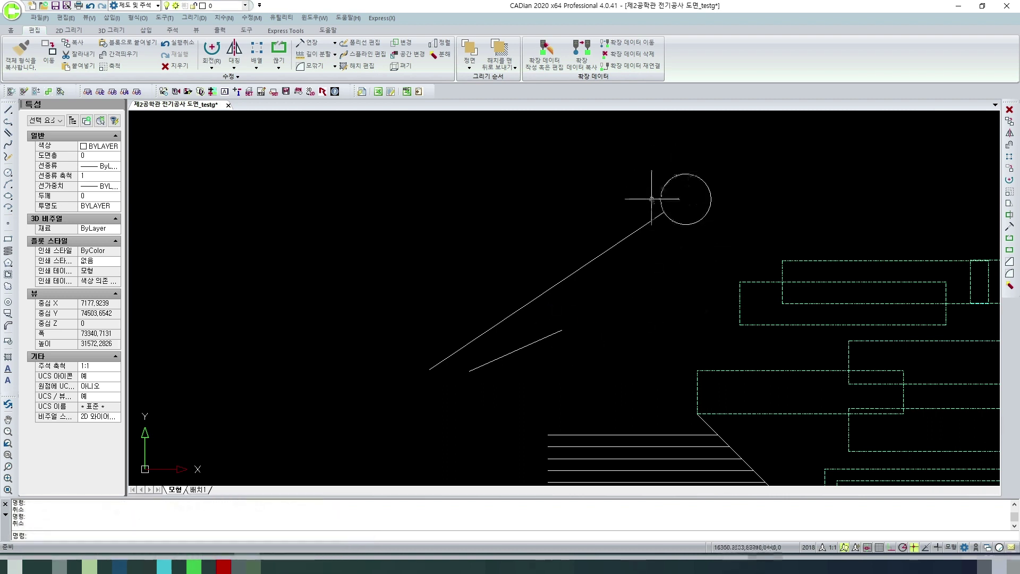
Try to stretch the short polyline's upper endpoint to the circle's centre by its grip.
{"action": "left_click", "coordinate": [679, 366]}
{"action": "left_click", "coordinate": [500, 162]}
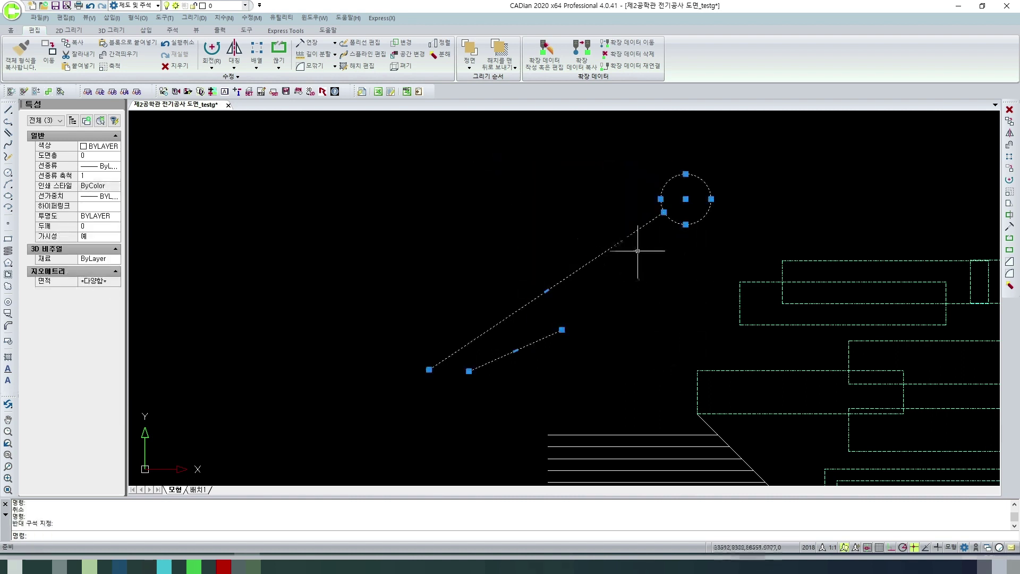
{"action": "left_click", "coordinate": [562, 330]}
{"action": "left_click", "coordinate": [685, 199]}
{"action": "key", "text": "Escape"}
{"action": "left_click", "coordinate": [712, 280]}
{"action": "left_click", "coordinate": [614, 155]}
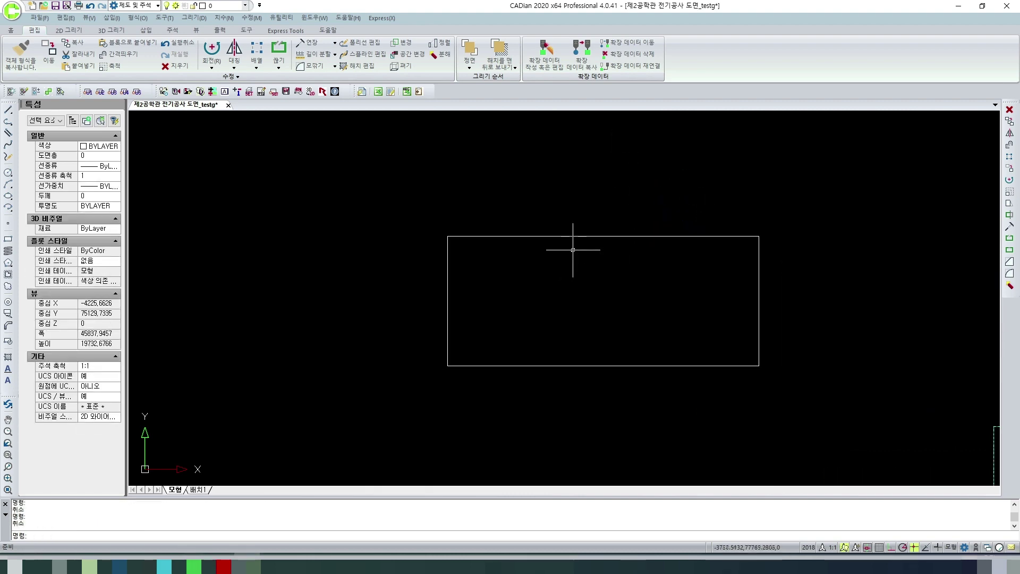
Draw five circles of varying sizes in a row inside the top-left cell of the three-column, four-row grid.
{"action": "scroll", "coordinate": [573, 249], "scroll_direction": "down", "scroll_amount": 5}
{"action": "left_click_drag", "start_coordinate": [526, 250], "coordinate": [487, 215]}
{"action": "key", "text": "Escape"}
{"action": "key", "text": "Escape"}
{"action": "scroll", "coordinate": [717, 275], "scroll_direction": "up", "scroll_amount": 10}
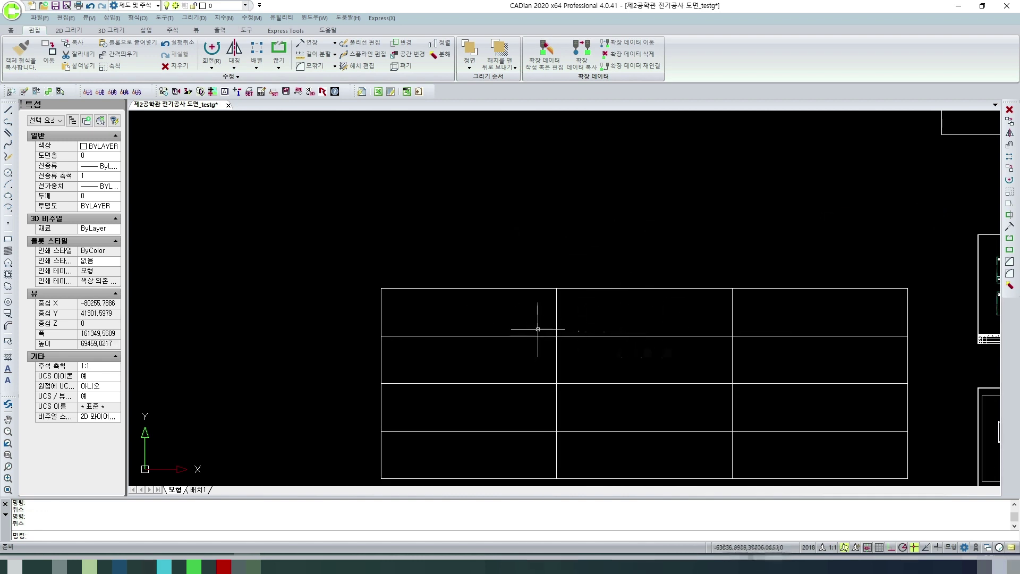
{"action": "middle_click_drag", "start_coordinate": [538, 333], "coordinate": [548, 326]}
{"action": "scroll", "coordinate": [407, 293], "scroll_direction": "up", "scroll_amount": 2}
{"action": "scroll", "coordinate": [421, 289], "scroll_direction": "down", "scroll_amount": 4}
{"action": "scroll", "coordinate": [426, 289], "scroll_direction": "up", "scroll_amount": 4}
{"action": "type", "text": "c"}
{"action": "key", "text": "Return"}
{"action": "left_click", "coordinate": [395, 275]}
{"action": "left_click", "coordinate": [410, 287]}
{"action": "key", "text": "Return"}
{"action": "left_click", "coordinate": [449, 283]}
{"action": "left_click", "coordinate": [455, 290]}
{"action": "key", "text": "Return"}
{"action": "left_click", "coordinate": [505, 278]}
{"action": "left_click", "coordinate": [526, 279]}
{"action": "key", "text": "Return"}
{"action": "left_click", "coordinate": [562, 291]}
{"action": "left_click", "coordinate": [578, 290]}
{"action": "left_click", "coordinate": [607, 274]}
{"action": "left_click", "coordinate": [611, 289]}
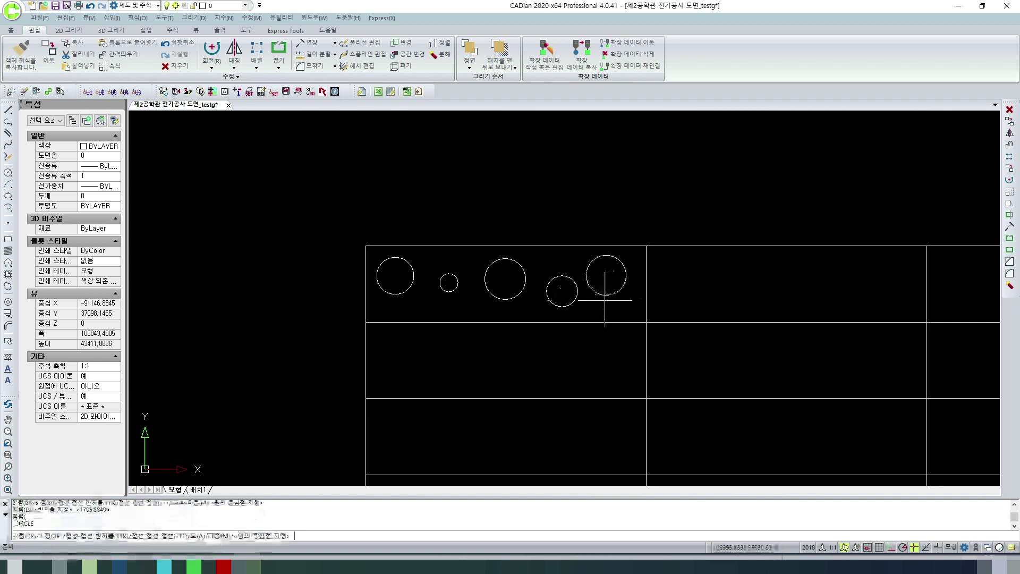
{"action": "key", "text": "Return"}
{"action": "key", "text": "Escape"}
Mirror the five circles about a vertical axis through the centre of the grid's top middle cell, keeping the originals.
{"action": "scroll", "coordinate": [608, 292], "scroll_direction": "down", "scroll_amount": 3}
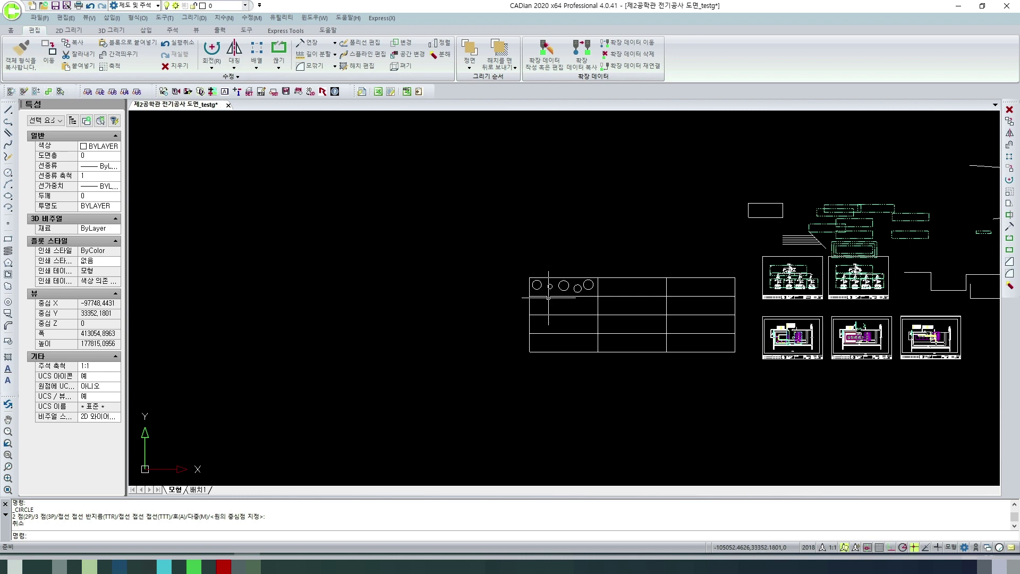
{"action": "type", "text": "ㅁ"}
{"action": "key", "text": "Return"}
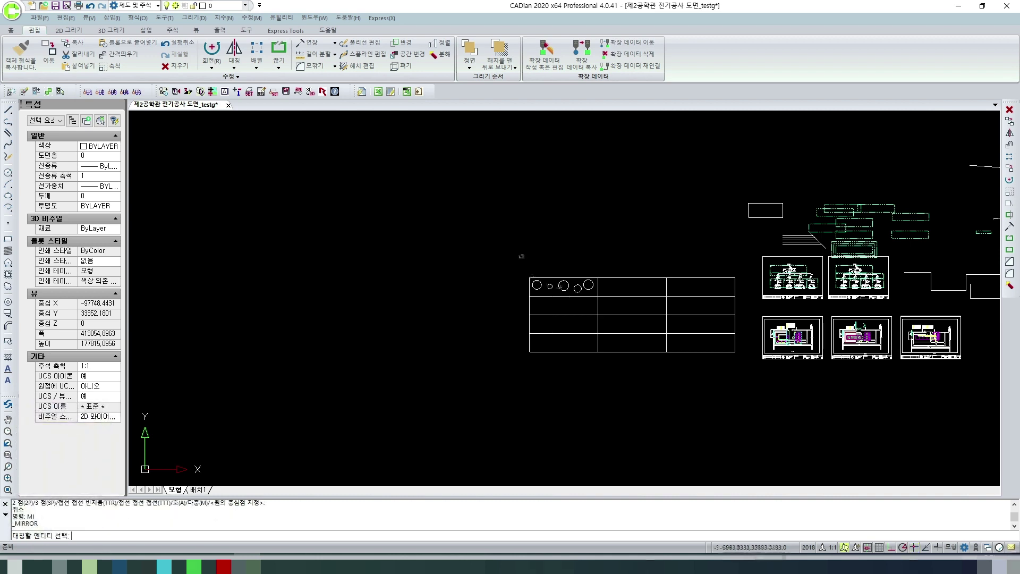
{"action": "left_click", "coordinate": [505, 261]}
{"action": "left_click", "coordinate": [596, 323]}
{"action": "scroll", "coordinate": [592, 278], "scroll_direction": "up", "scroll_amount": 2}
{"action": "scroll", "coordinate": [593, 278], "scroll_direction": "up", "scroll_amount": 3}
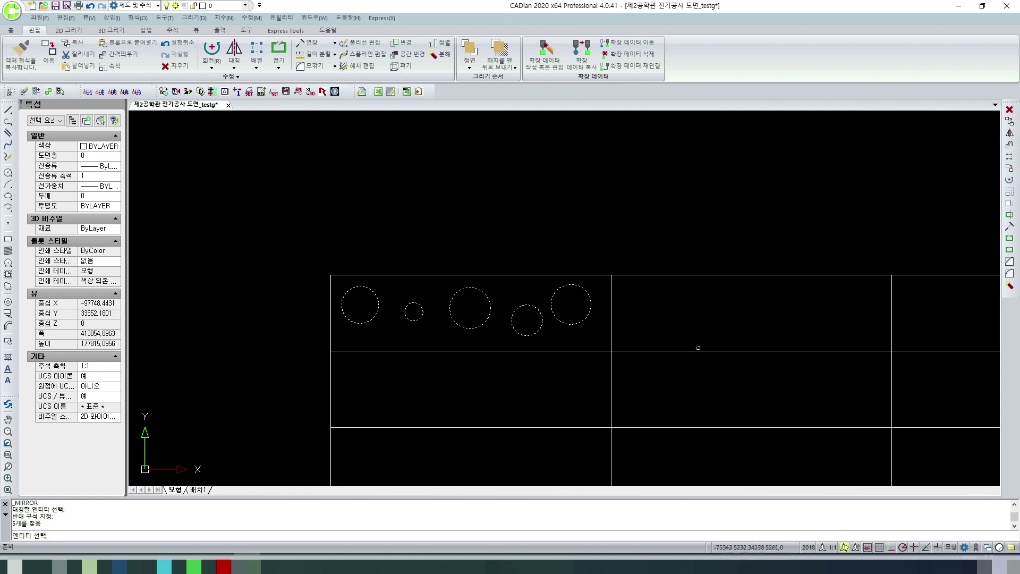
{"action": "key", "text": "Return"}
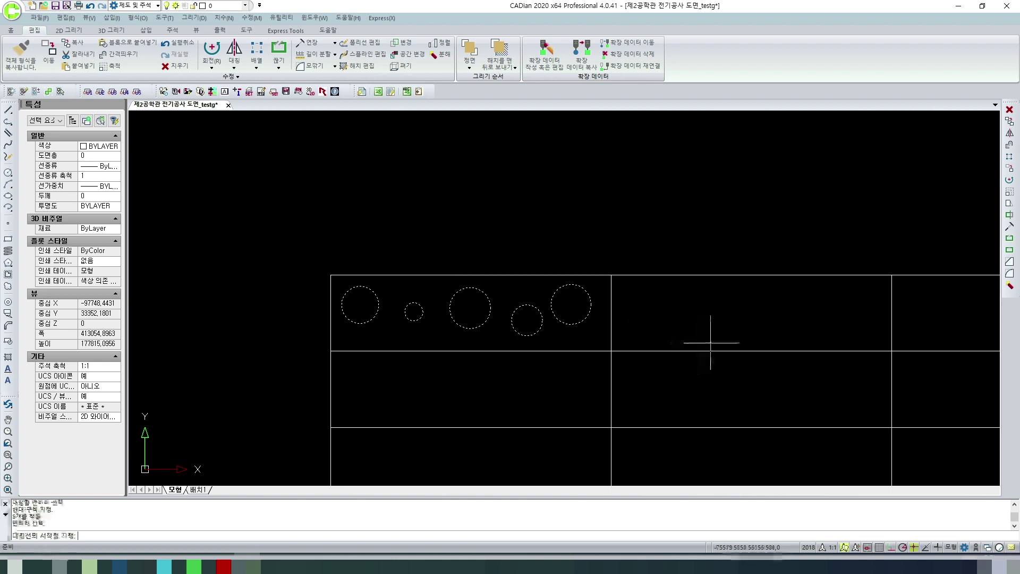
{"action": "left_click", "coordinate": [751, 313]}
{"action": "scroll", "coordinate": [753, 333], "scroll_direction": "down", "scroll_amount": 4}
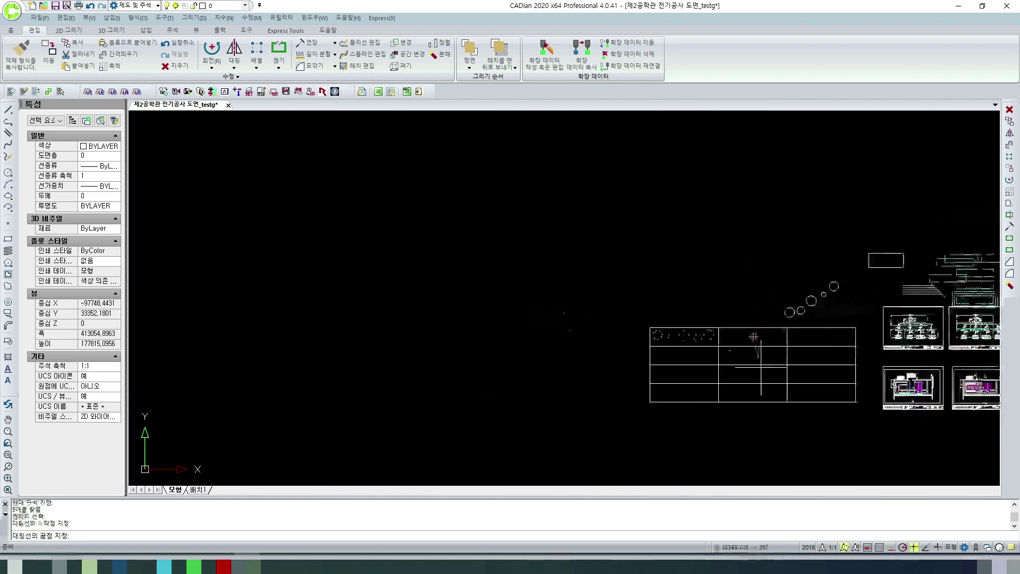
{"action": "key", "text": "F8"}
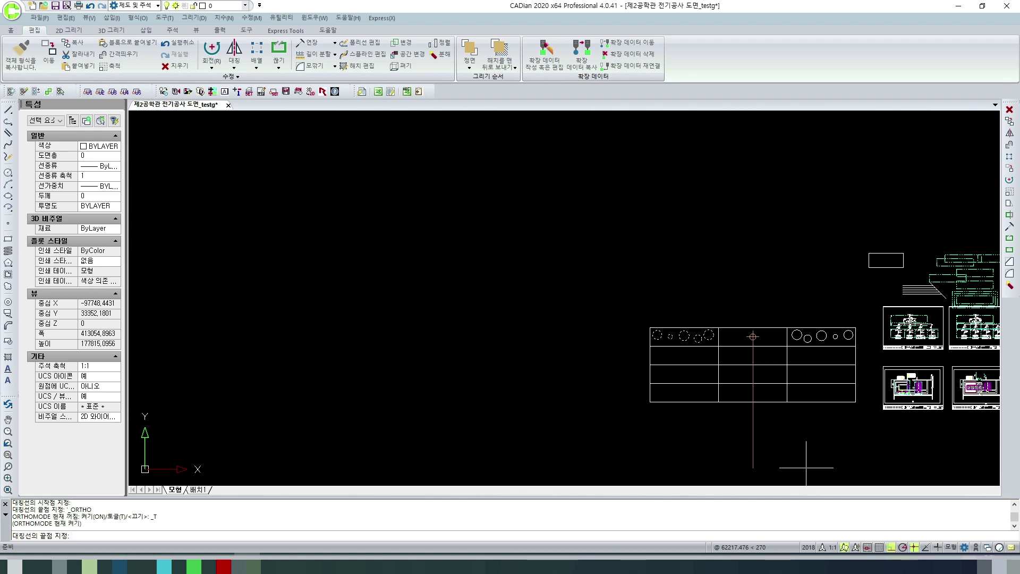
{"action": "key", "text": "F8"}
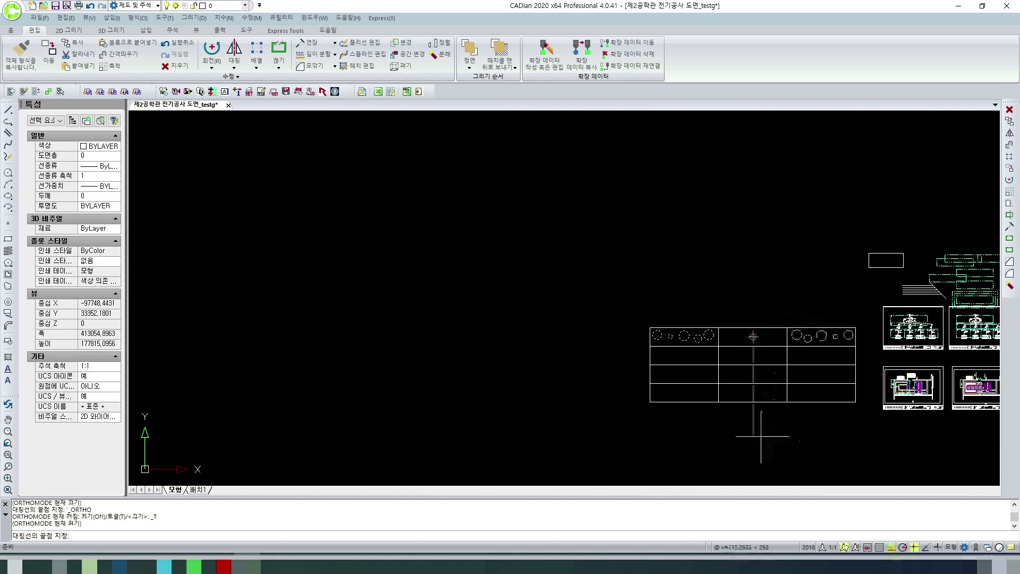
{"action": "left_click", "coordinate": [770, 432]}
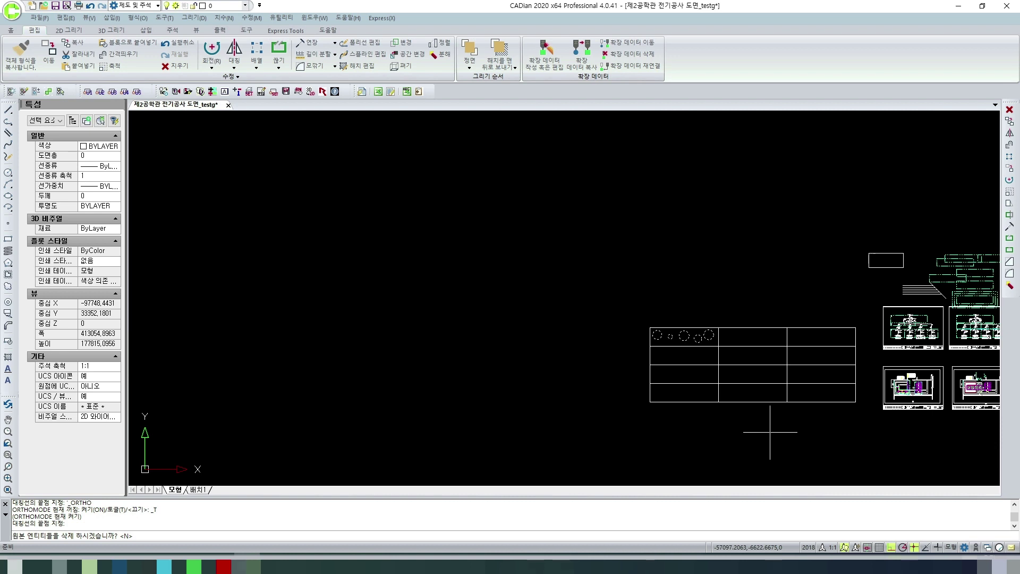
{"action": "type", "text": "n"}
{"action": "key", "text": "Return"}
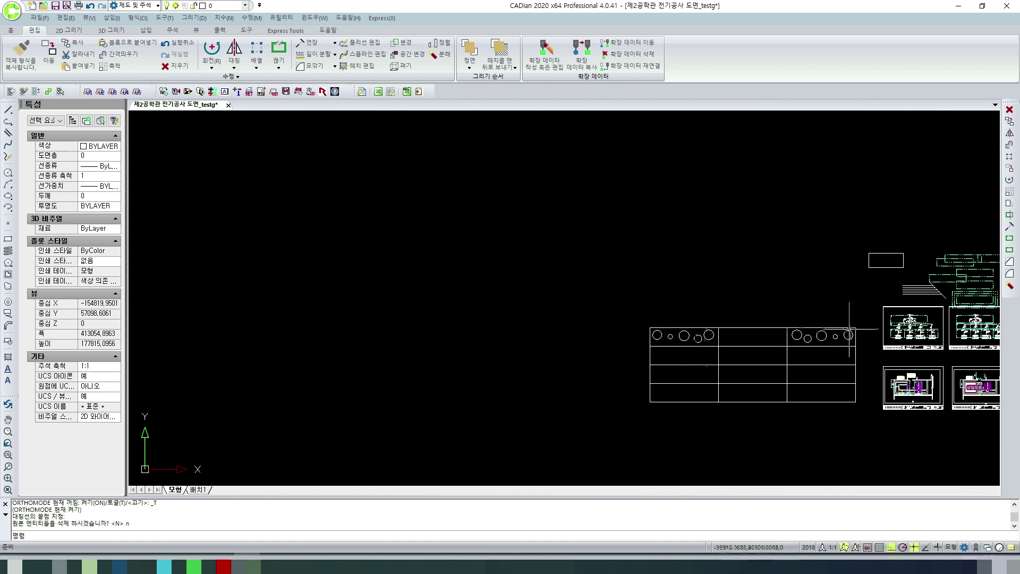
{"action": "left_click", "coordinate": [633, 305]}
{"action": "left_click", "coordinate": [722, 350]}
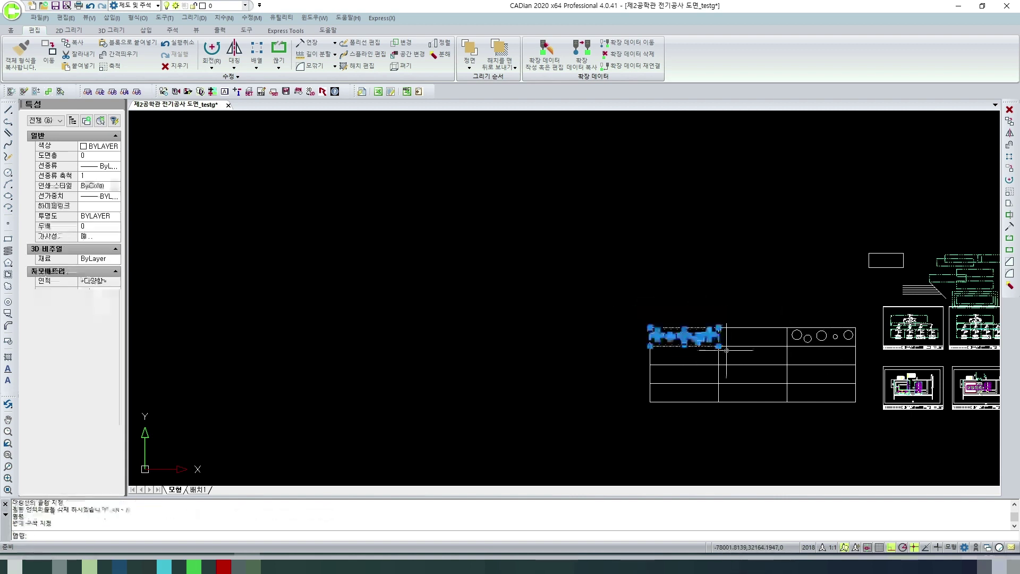
{"action": "key", "text": "Escape"}
Mirror the five circles in the grid's top-left cell about a horizontal axis through the grid's middle row line, deleting the originals.
{"action": "scroll", "coordinate": [711, 336], "scroll_direction": "up", "scroll_amount": 5}
{"action": "left_click", "coordinate": [712, 335]}
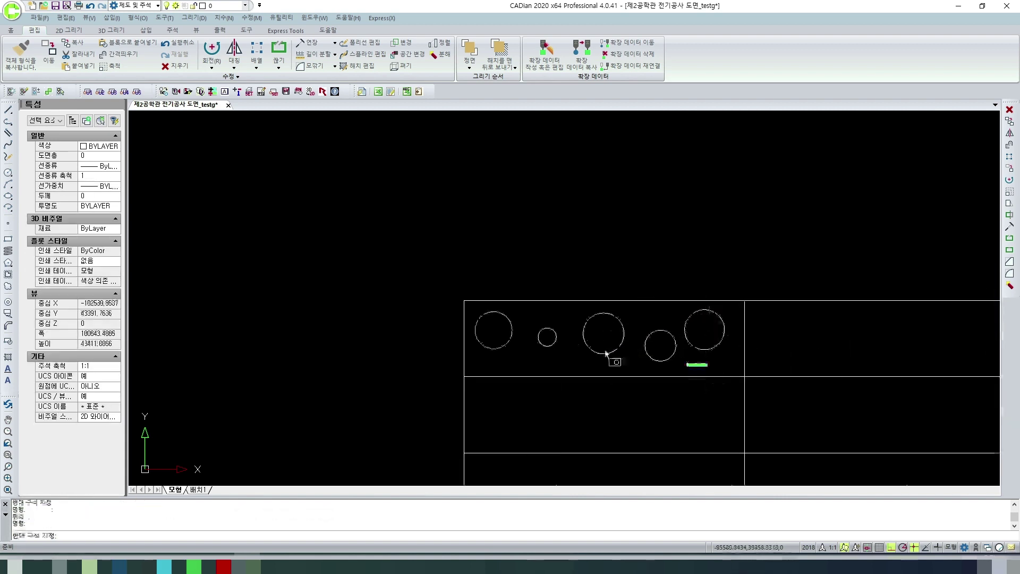
{"action": "left_click", "coordinate": [509, 334]}
{"action": "type", "text": "MI"}
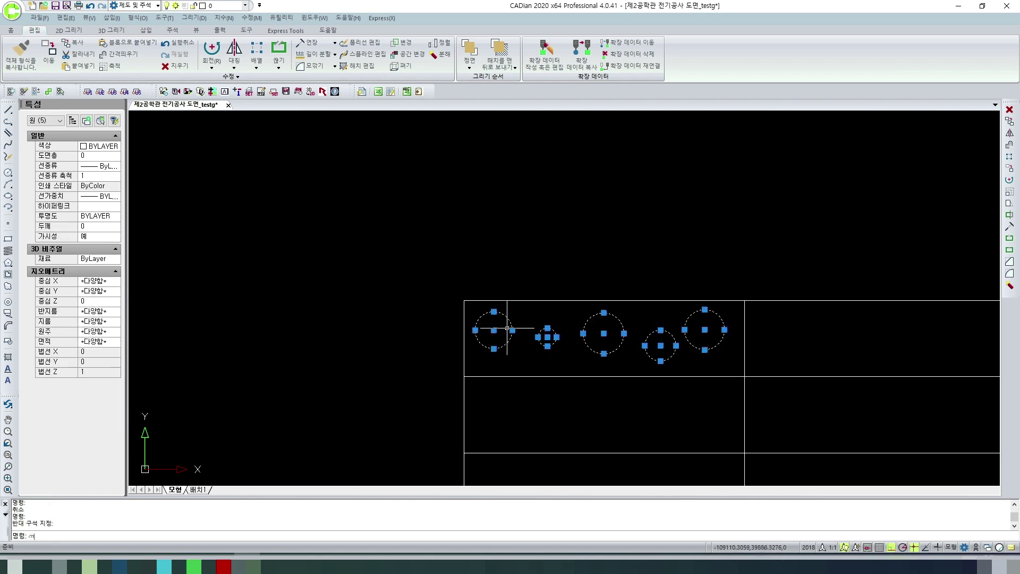
{"action": "key", "text": "Return"}
{"action": "scroll", "coordinate": [617, 356], "scroll_direction": "down", "scroll_amount": 5}
{"action": "left_click", "coordinate": [648, 379]}
{"action": "left_click", "coordinate": [735, 383]}
{"action": "type", "text": "y"}
{"action": "key", "text": "Return"}
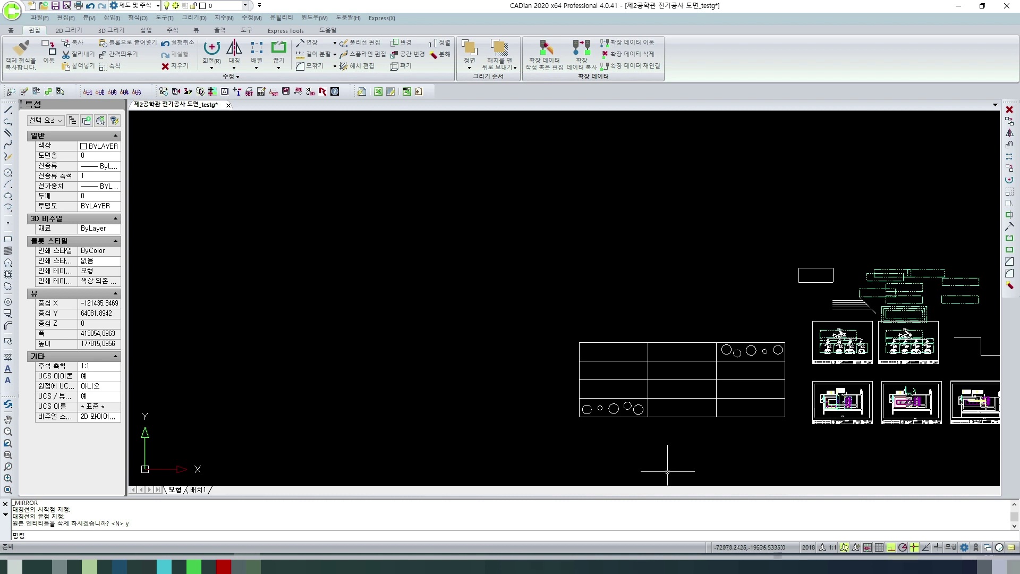
{"action": "key", "text": "Escape"}
{"action": "key", "text": "Escape"}
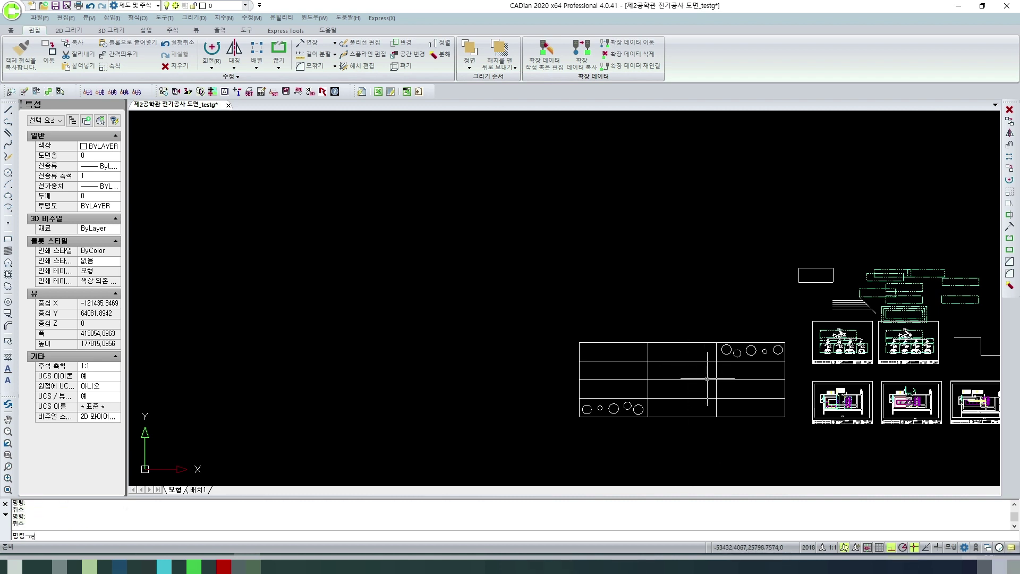
Regenerate the drawing display.
{"action": "scroll", "coordinate": [696, 338], "scroll_direction": "up", "scroll_amount": 4}
{"action": "key", "text": "Escape"}
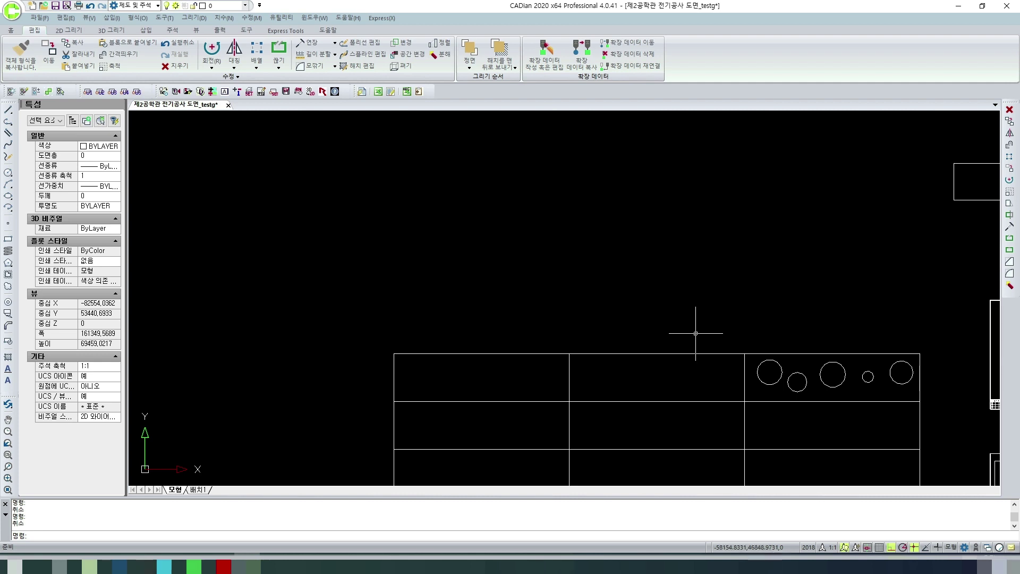
{"action": "type", "text": "re"}
{"action": "key", "text": "Return"}
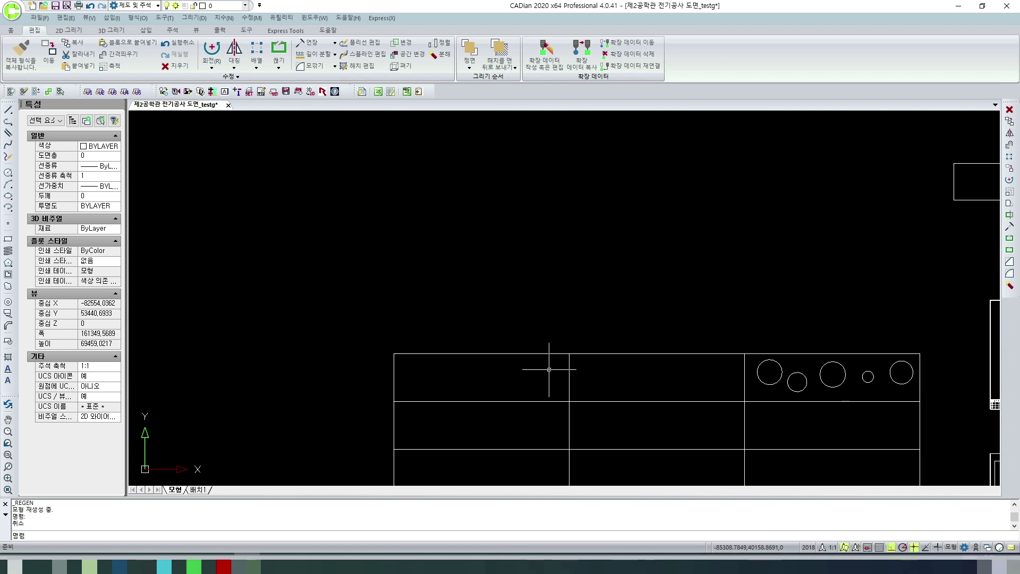
Delete the leftmost circle in the grid's top-right cell together with that cell's rectangle.
{"action": "left_click", "coordinate": [774, 365]}
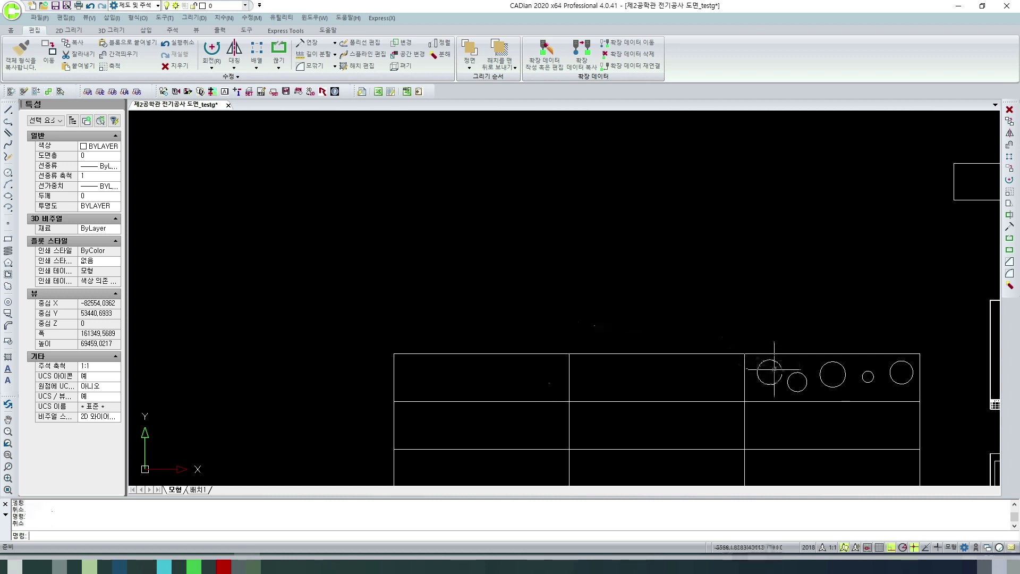
{"action": "left_click", "coordinate": [786, 375]}
{"action": "key", "text": "Delete"}
Undo the deletion in the top-right cell and the mirroring that removed the five original circles.
{"action": "type", "text": "redo"}
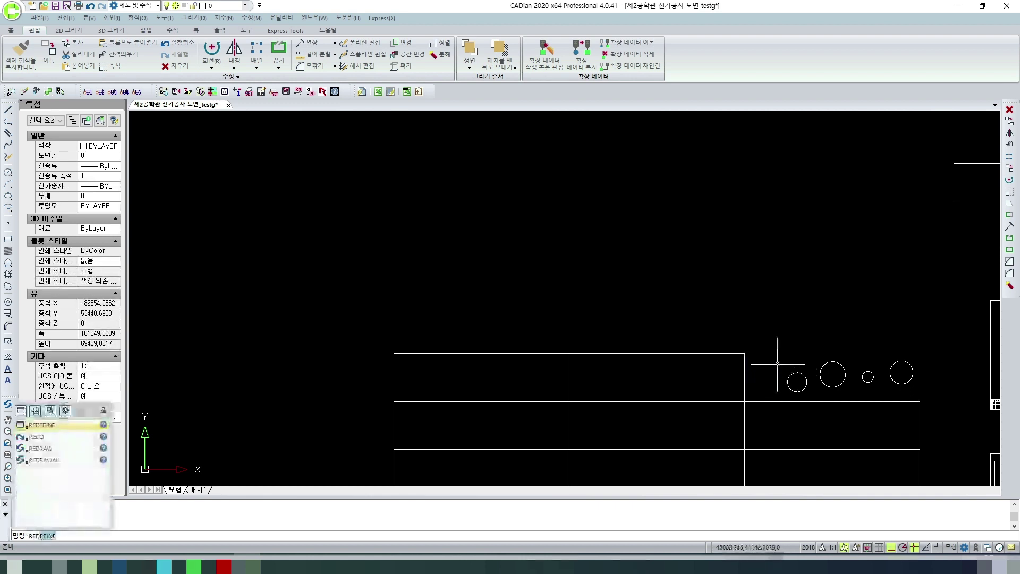
{"action": "key", "text": "Return"}
{"action": "key", "text": "Escape"}
{"action": "key", "text": "ctrl+z"}
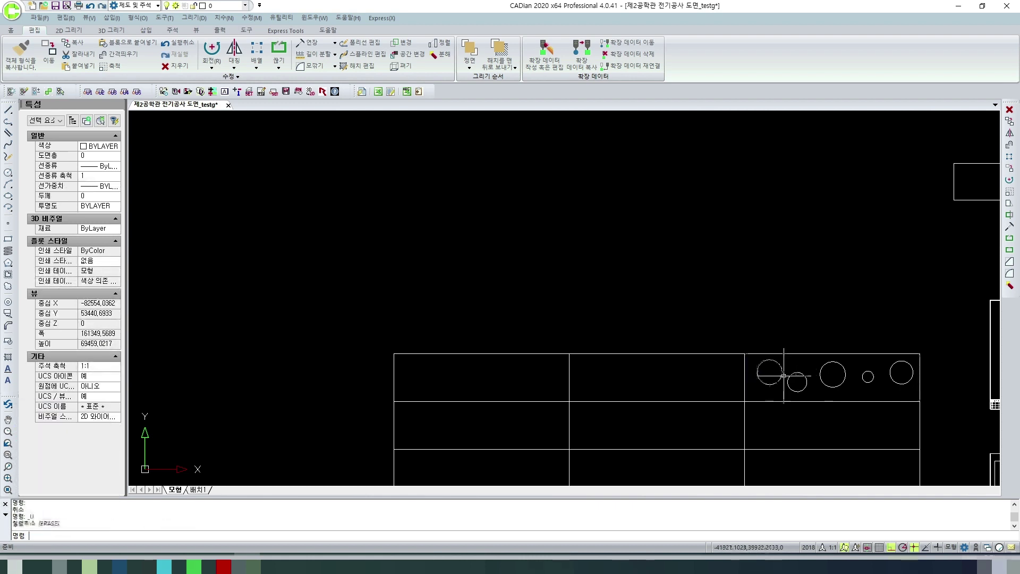
{"action": "key", "text": "ctrl+z"}
{"action": "key", "text": "ctrl+z"}
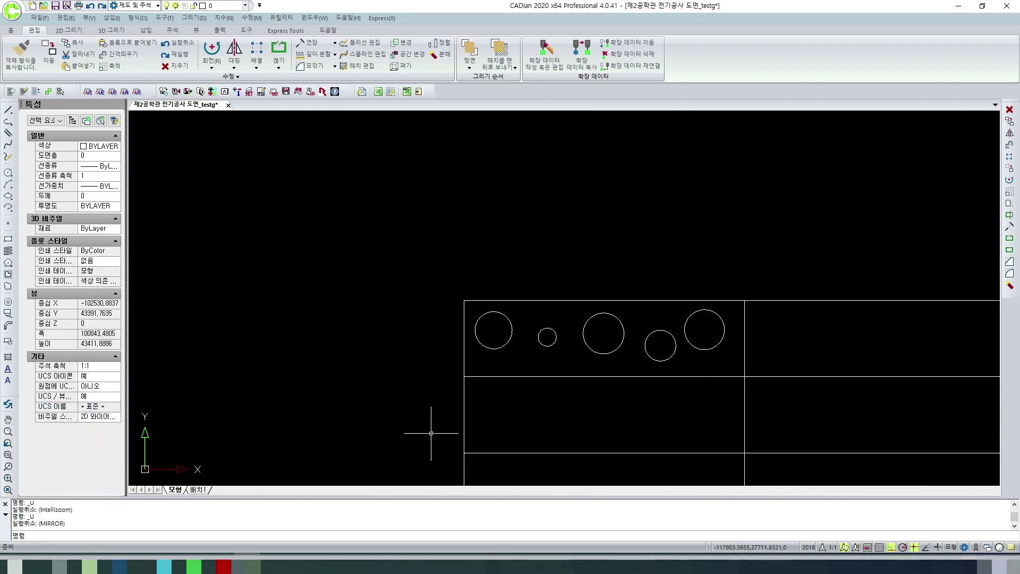
{"action": "key", "text": "Escape"}
Select the leftmost circle in the grid's top-left cell.
{"action": "left_click", "coordinate": [519, 343]}
{"action": "left_click", "coordinate": [499, 337]}
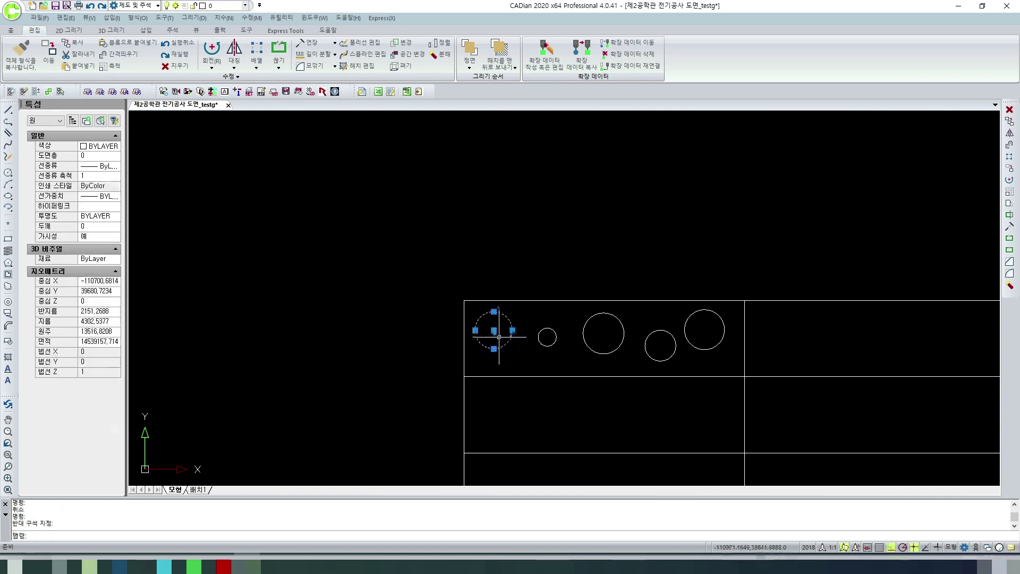